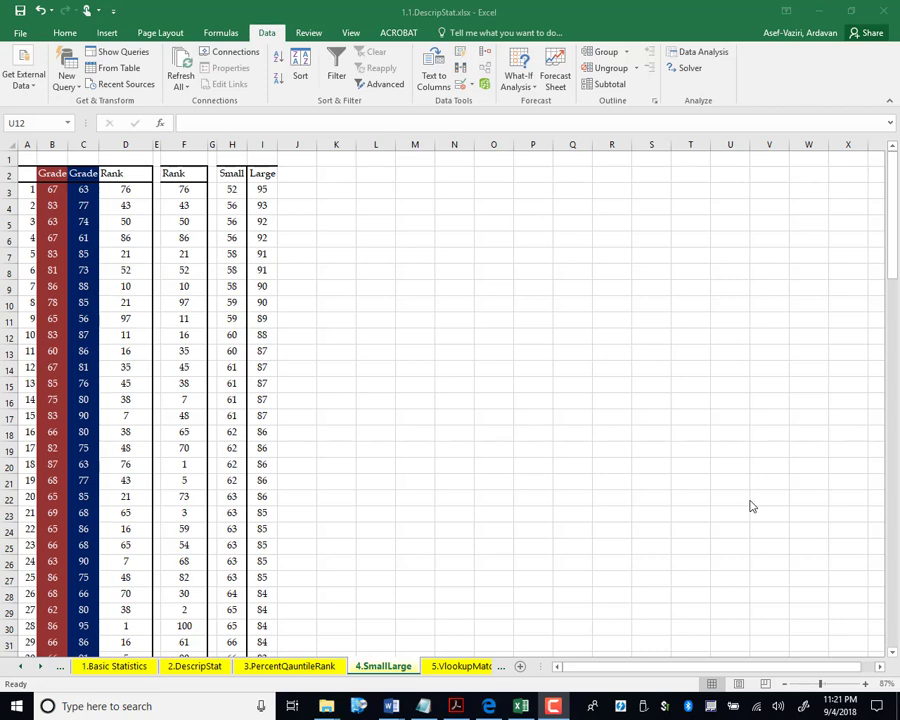
Clear the rank formulas below the Rank heading in column D, from D3 to the end of the list.
{"action": "key", "text": "ctrl+Home"}
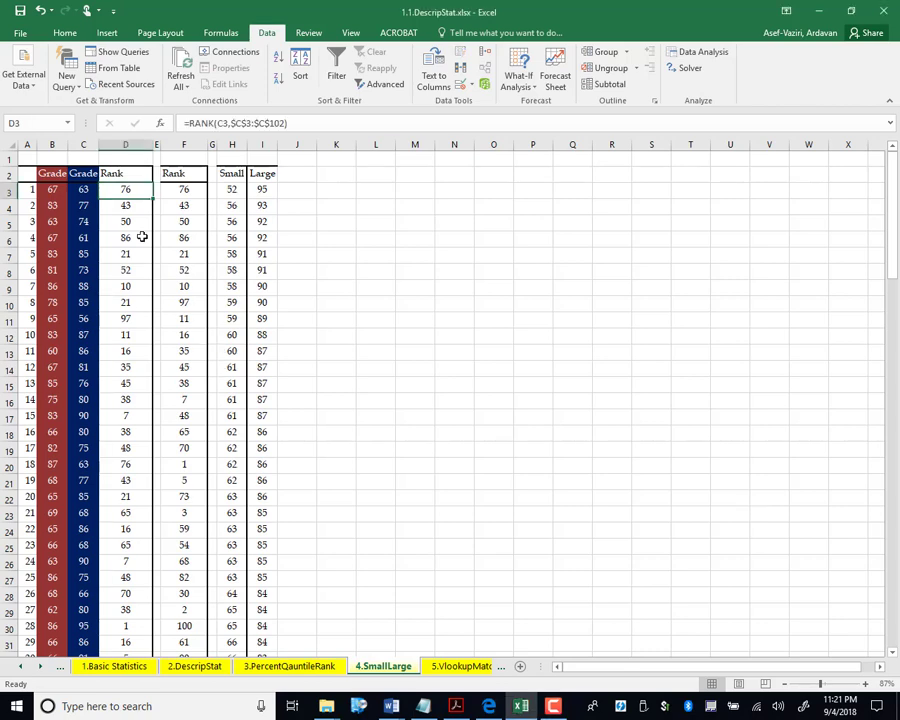
{"action": "left_click", "coordinate": [52, 145]}
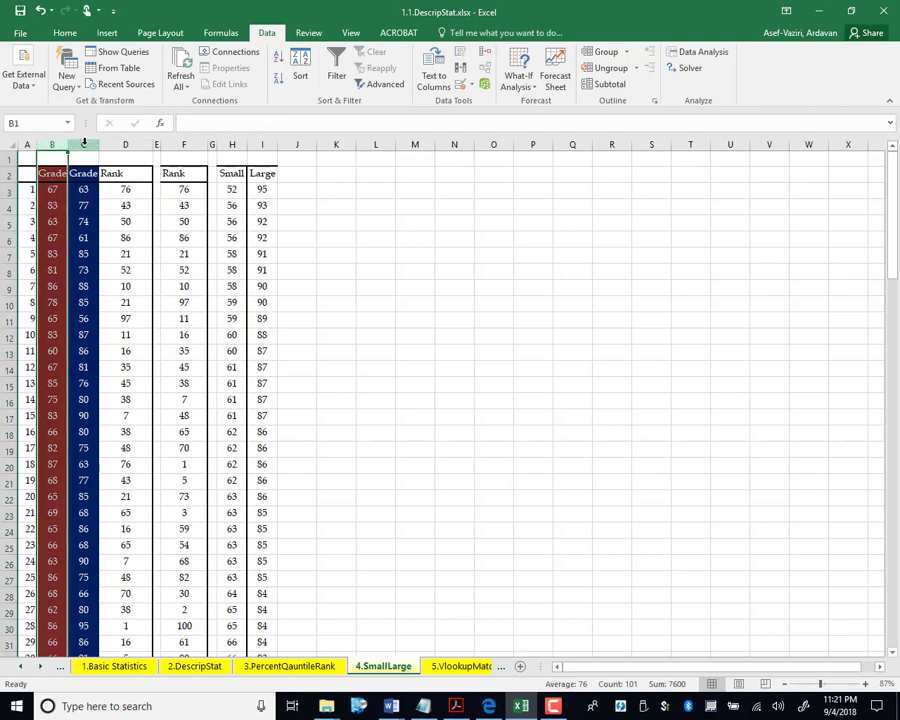
{"action": "left_click", "coordinate": [78, 145]}
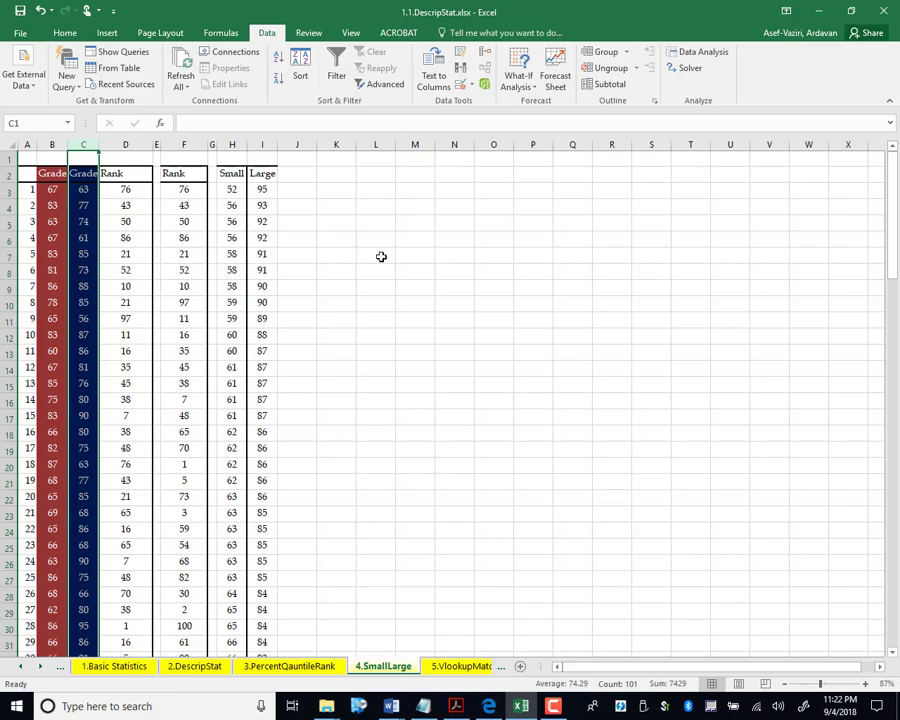
{"action": "left_click_drag", "start_coordinate": [125, 189], "coordinate": [123, 716]}
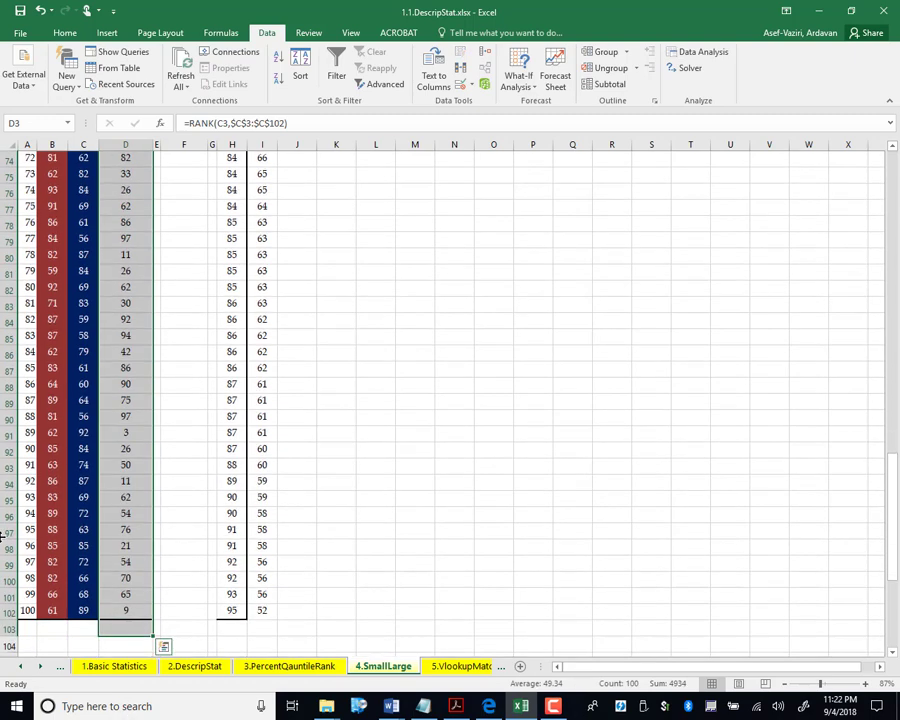
{"action": "key", "text": "Delete"}
{"action": "scroll", "coordinate": [403, 162], "scroll_direction": "up", "scroll_amount": 20}
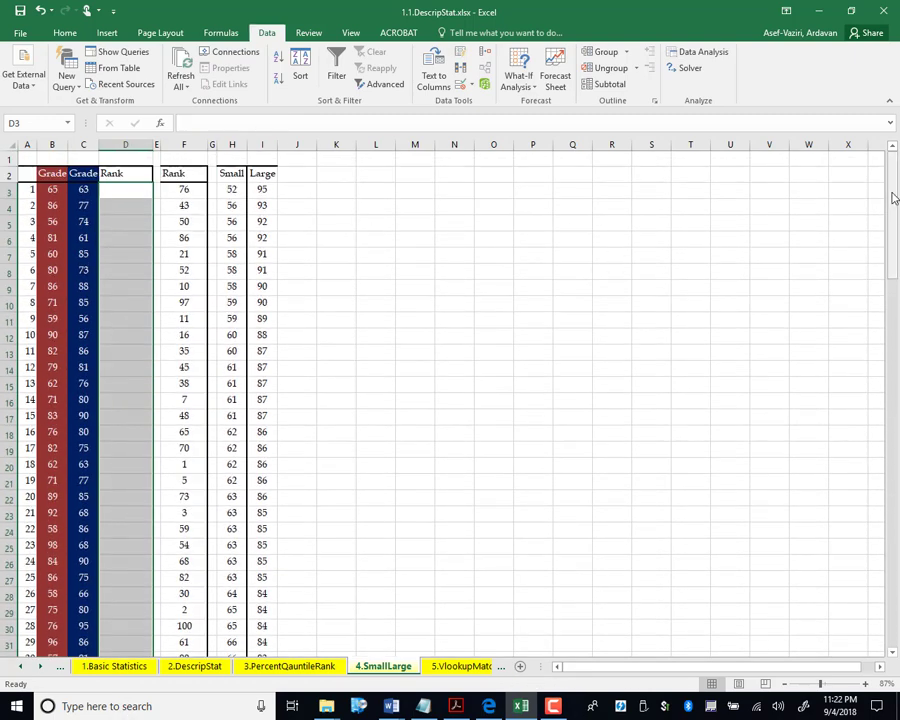
Widen column E until the second Rank column and the Small and Large columns are pushed out of view.
{"action": "left_click_drag", "start_coordinate": [180, 137], "coordinate": [282, 152]}
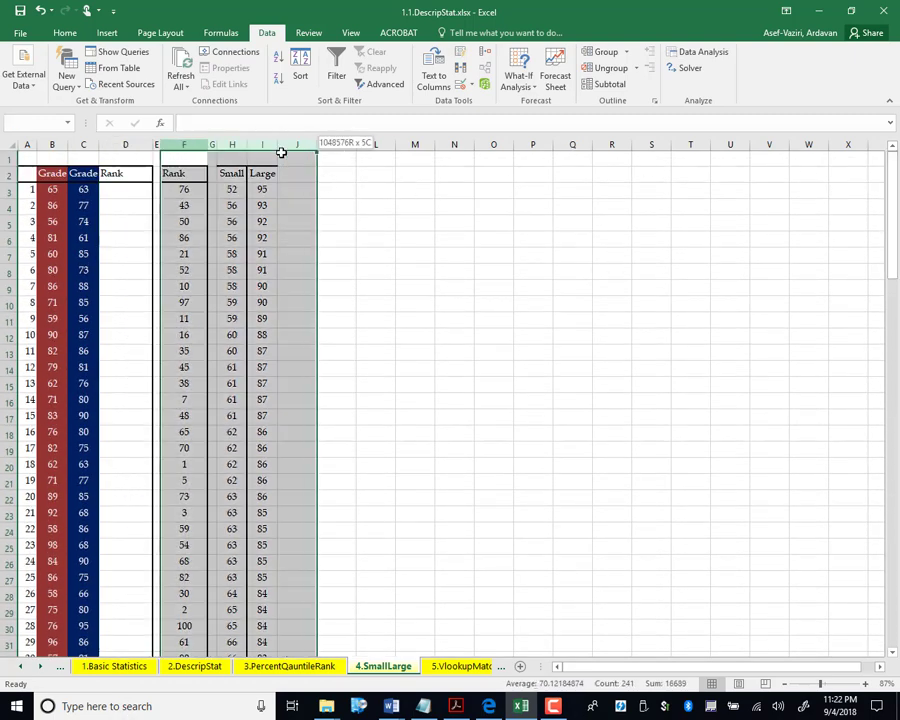
{"action": "left_click", "coordinate": [466, 192]}
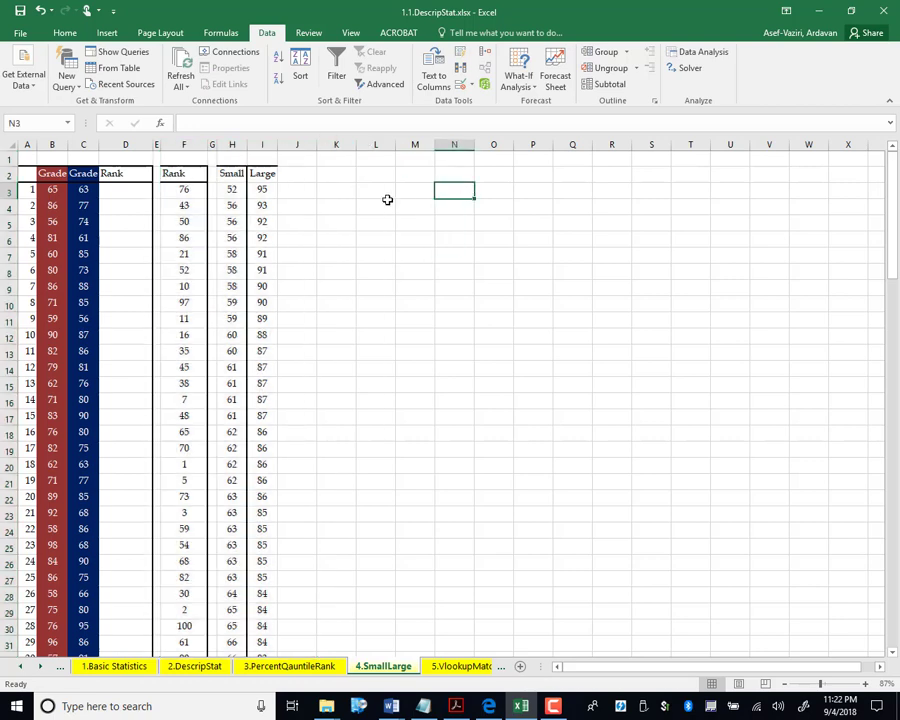
{"action": "left_click", "coordinate": [188, 144]}
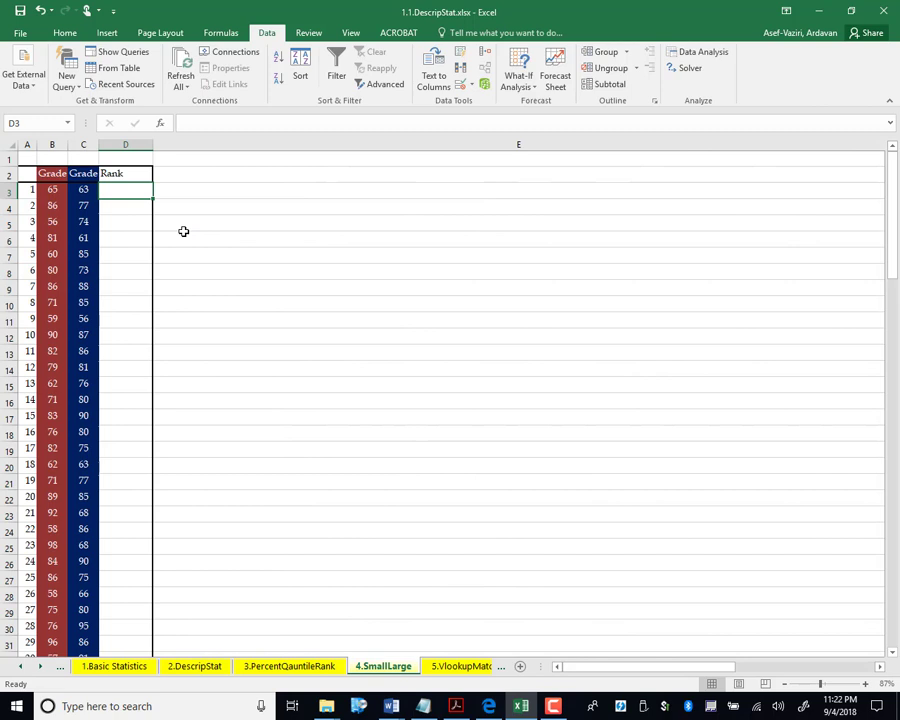
Start a formula in D3 with the RANK function.
{"action": "type", "text": "=ran"}
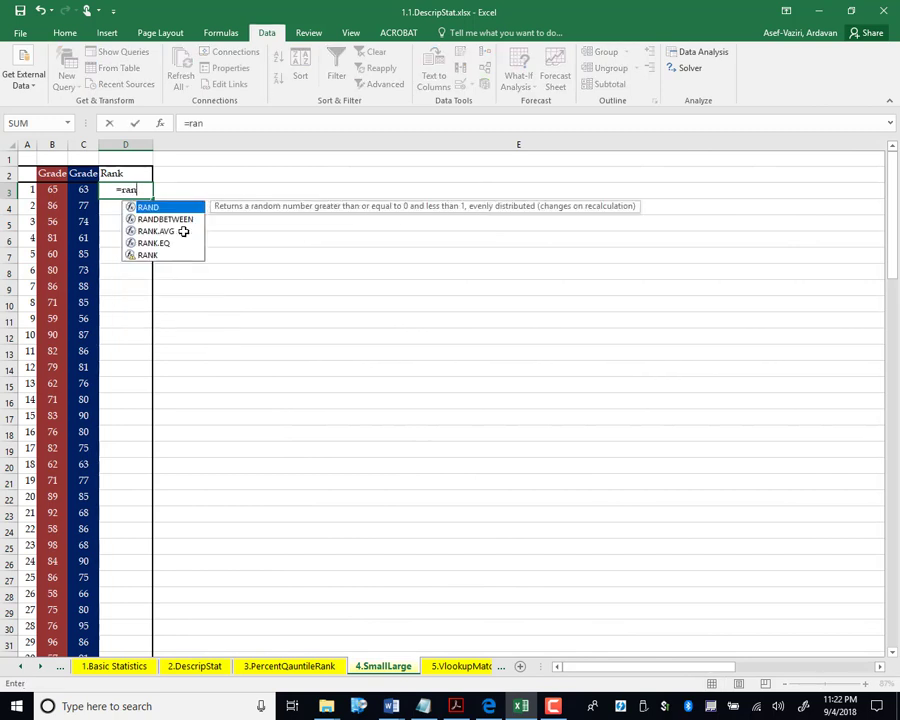
{"action": "type", "text": "k("}
{"action": "key", "text": "BackSpace"}
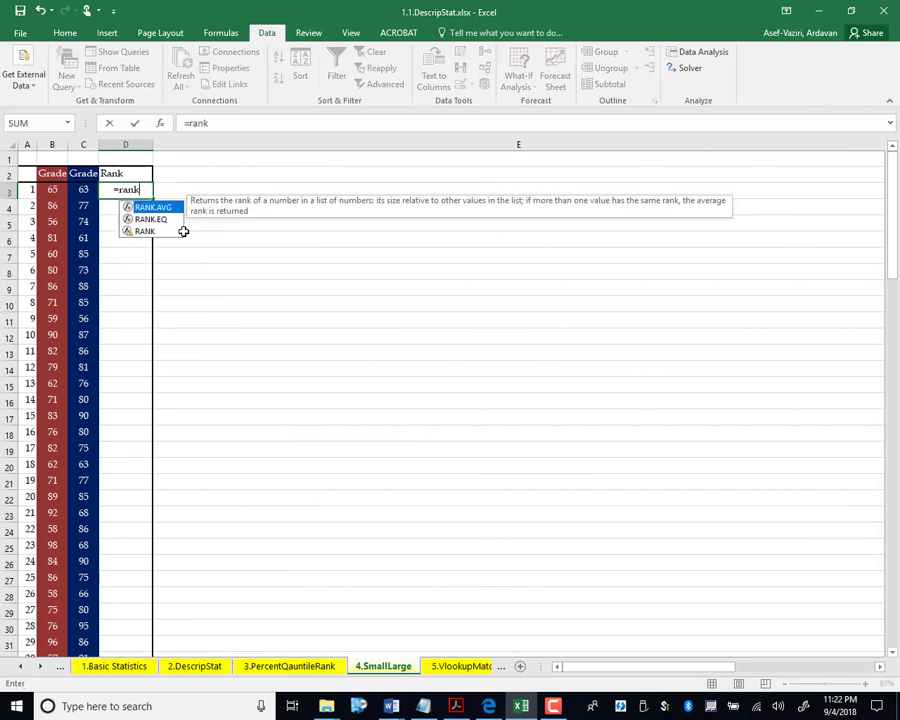
{"action": "key", "text": "BackSpace"}
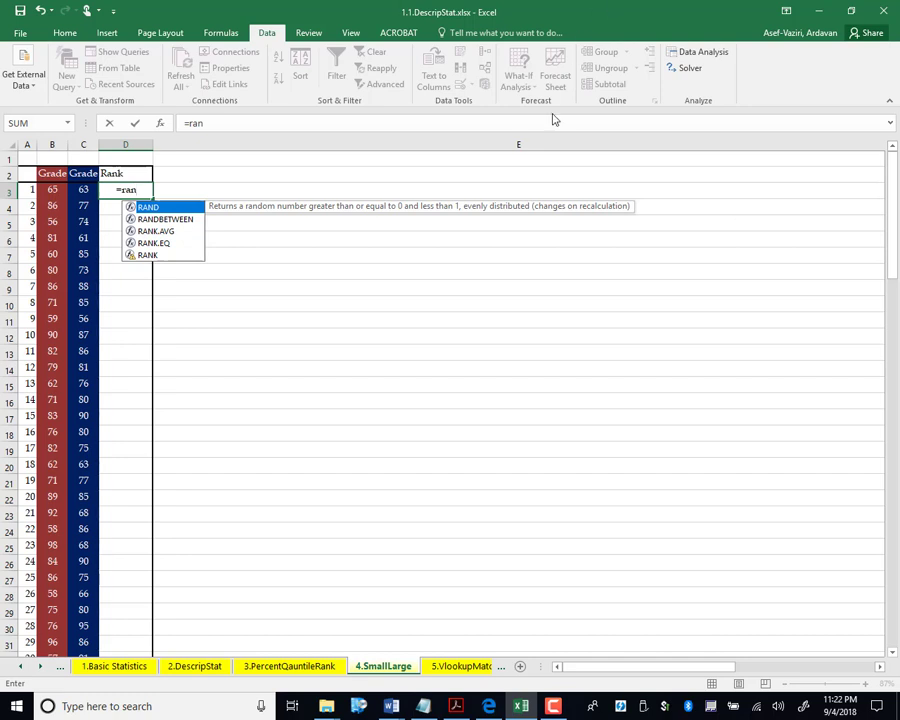
{"action": "double_click", "coordinate": [172, 256]}
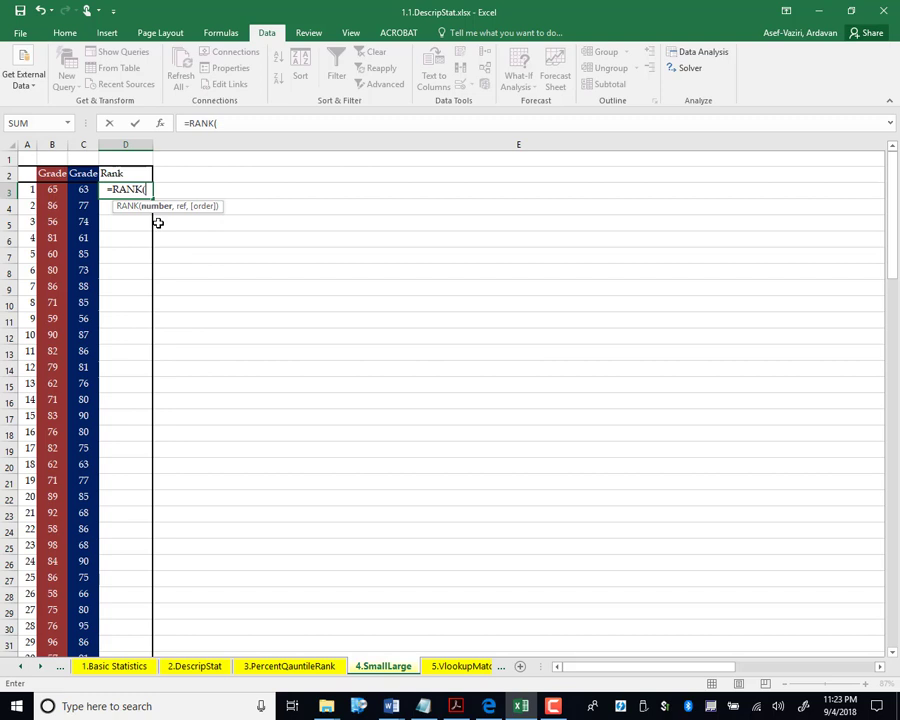
Set the RANK arguments in D3 to number C3 and the absolute reference range $C$3:$C$102.
{"action": "left_click", "coordinate": [88, 188]}
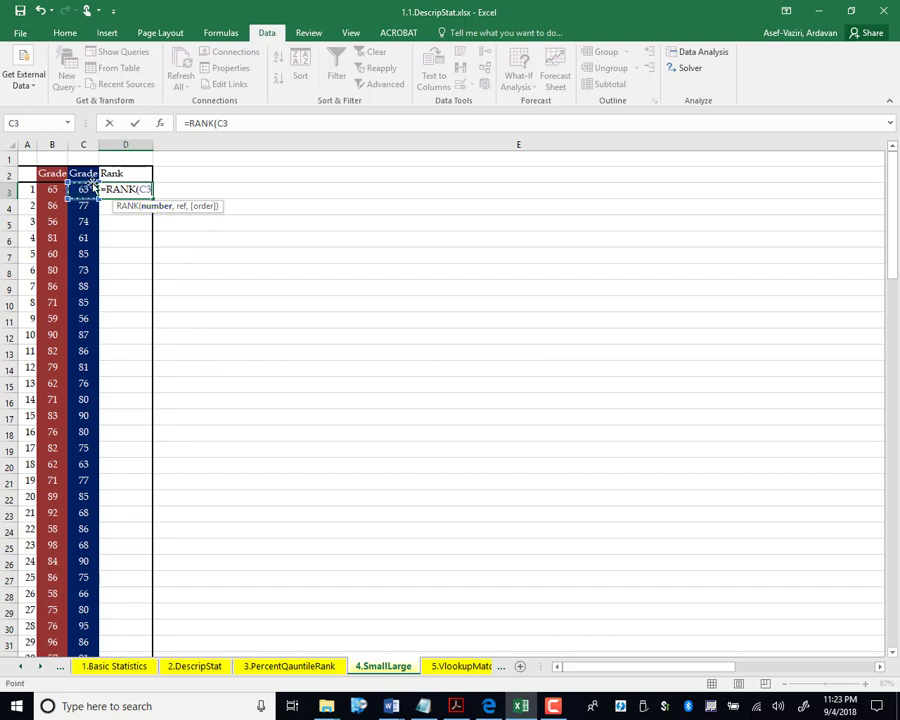
{"action": "type", "text": ","}
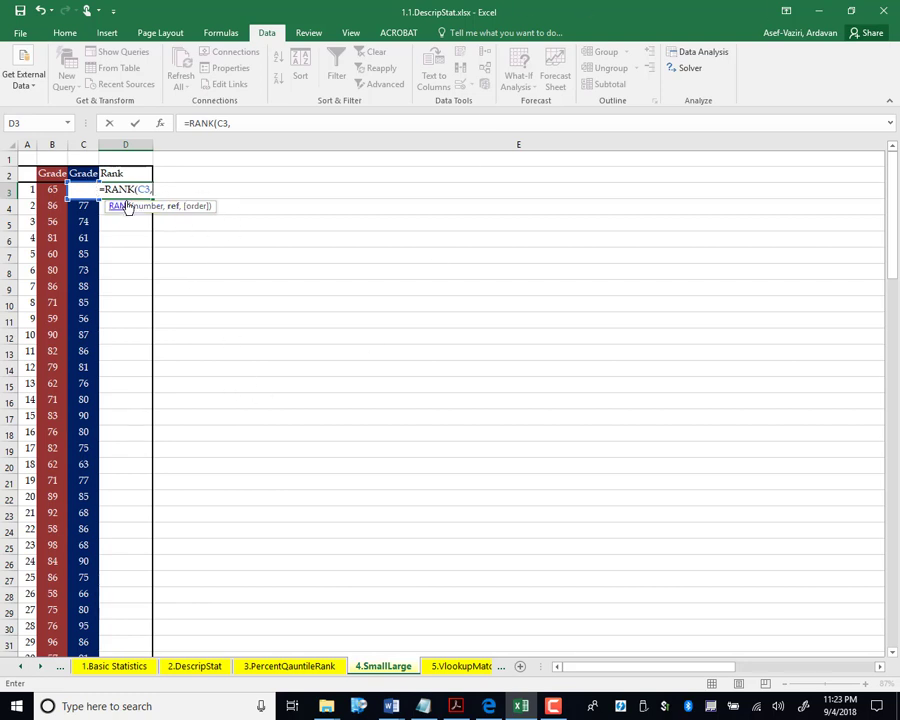
{"action": "left_click", "coordinate": [88, 206]}
{"action": "key", "text": "Up"}
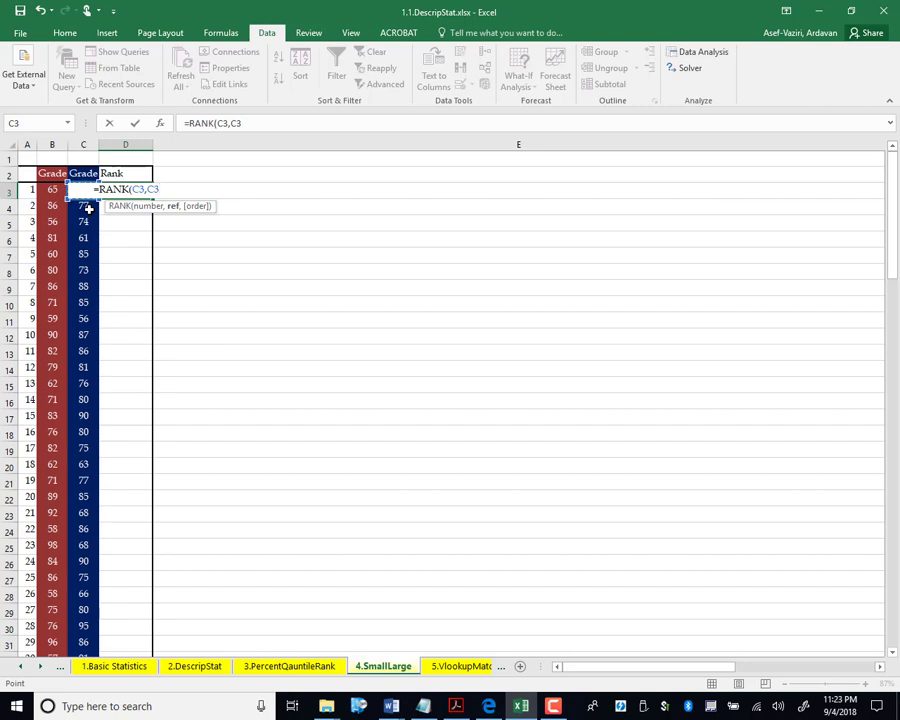
{"action": "key", "text": "ctrl+shift+Down"}
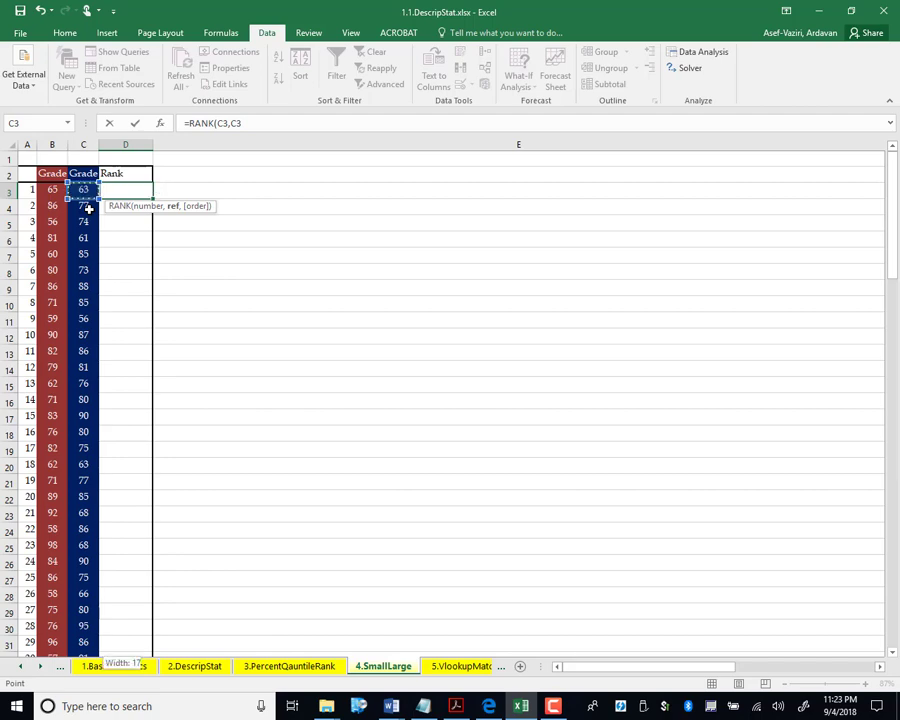
{"action": "key", "text": "F4"}
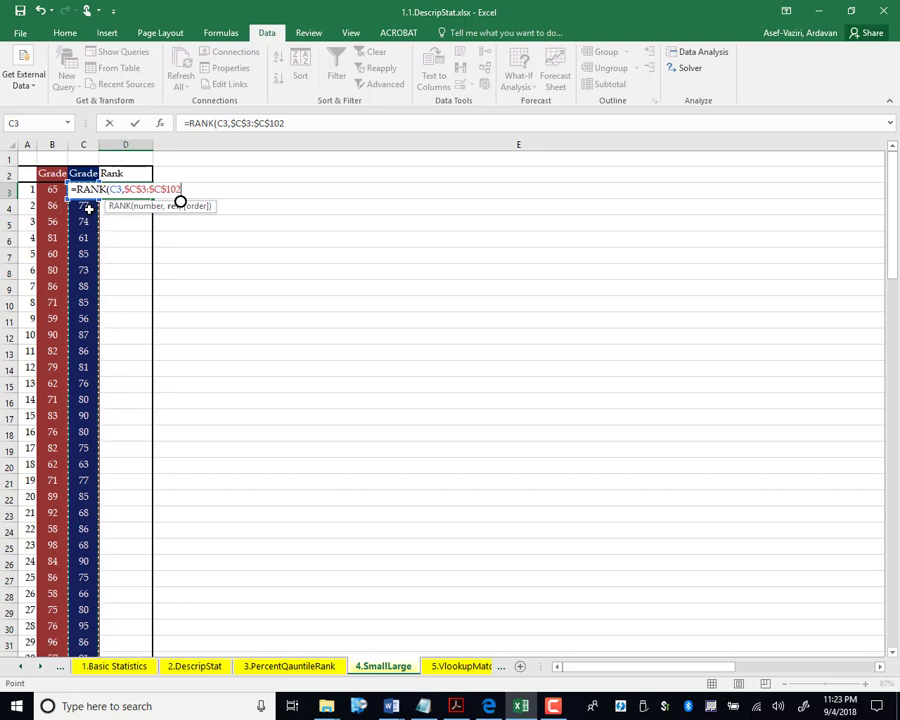
Try the order argument as 1 and as 0 in the D3 rank formula, and remove it again.
{"action": "type", "text": ","}
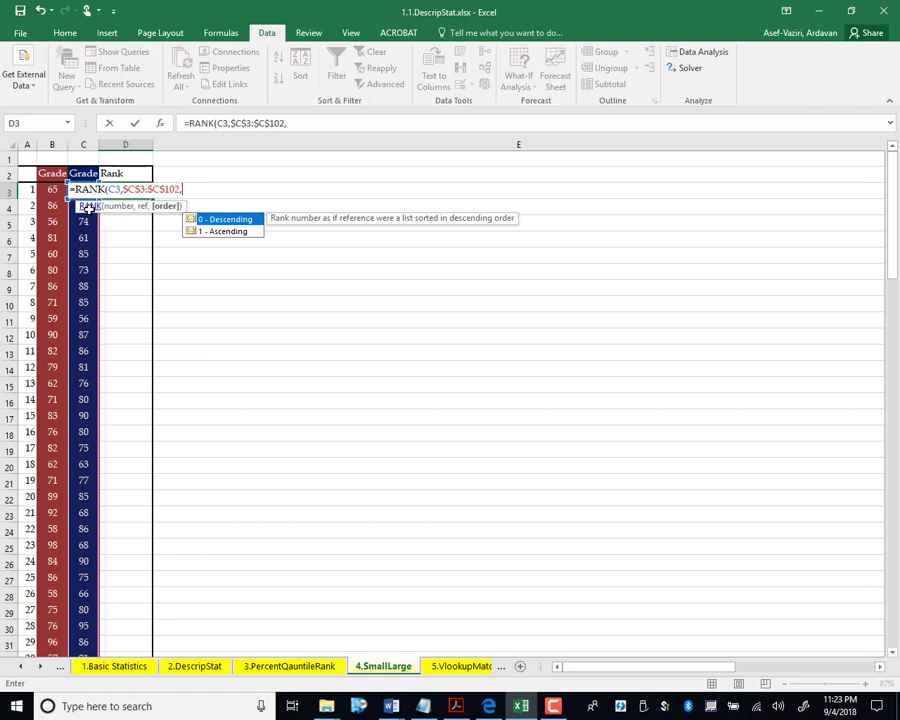
{"action": "type", "text": "1"}
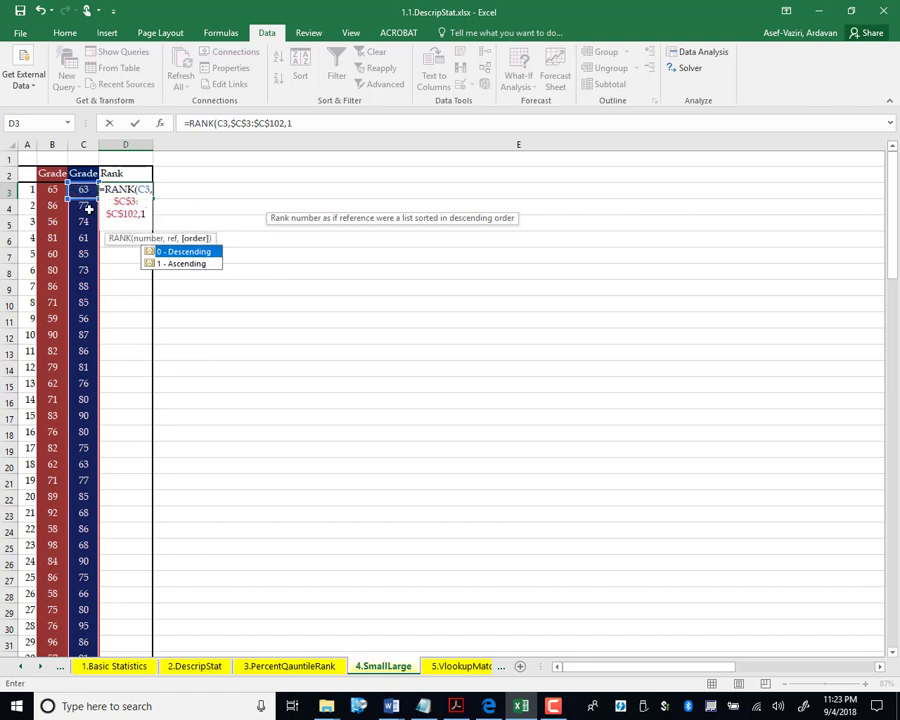
{"action": "key", "text": "BackSpace"}
{"action": "key", "text": "BackSpace"}
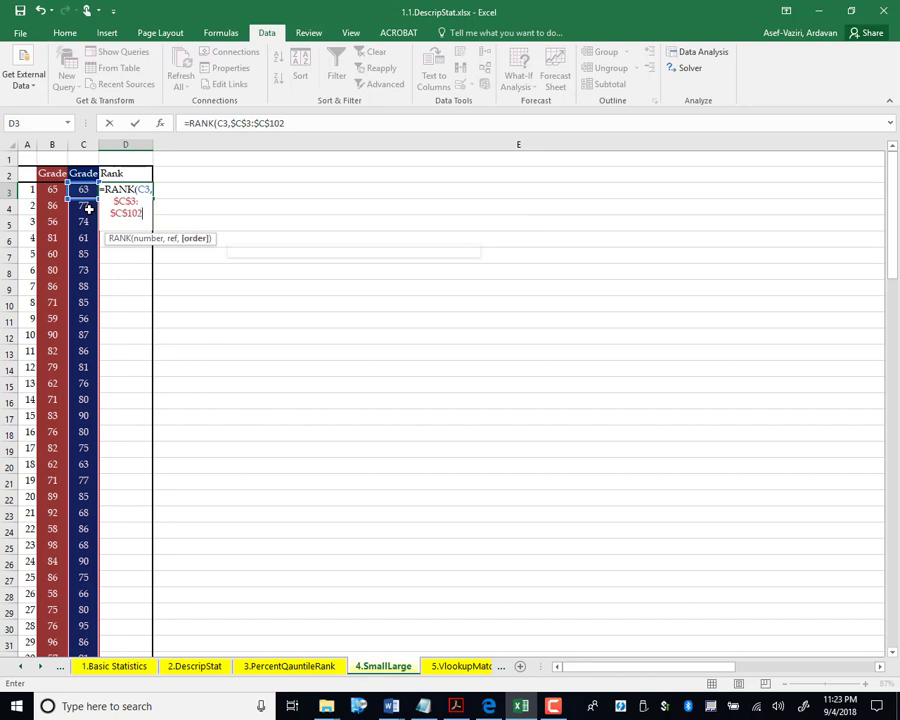
{"action": "type", "text": ",0"}
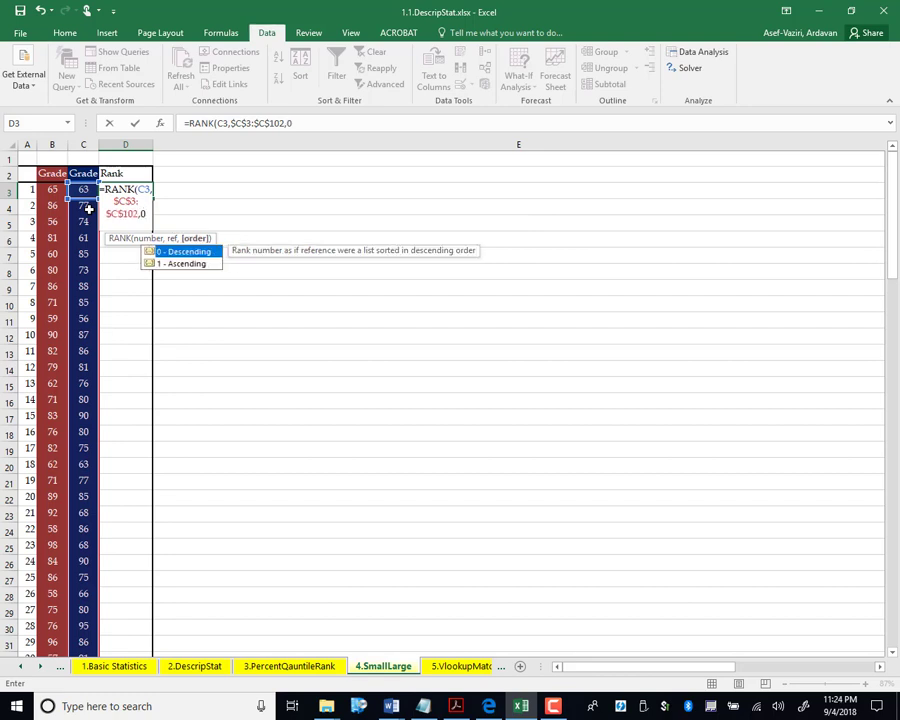
{"action": "key", "text": "BackSpace"}
{"action": "key", "text": "BackSpace"}
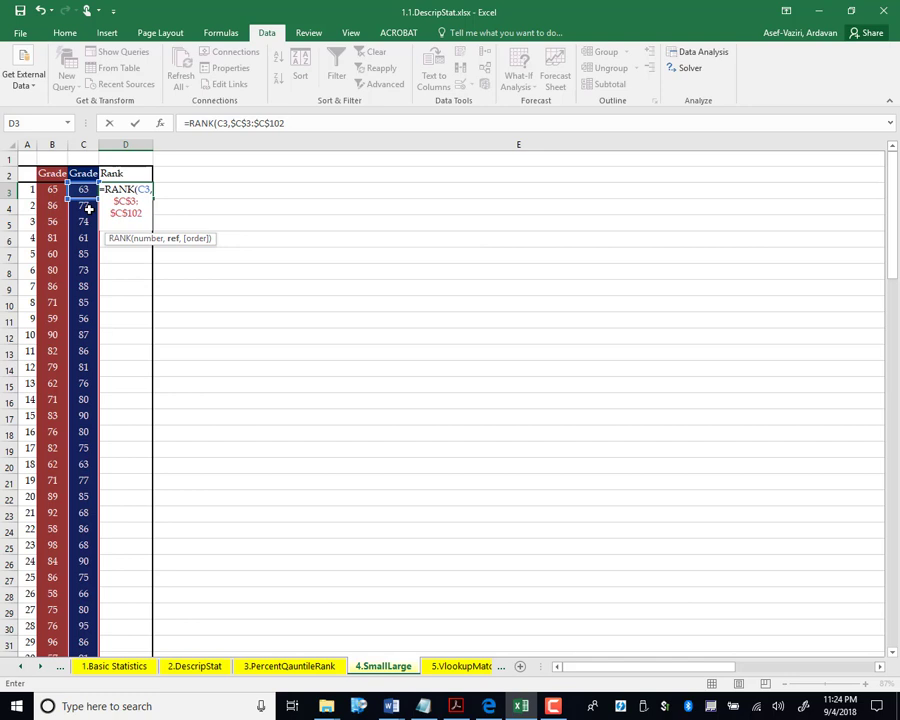
Complete D3 as =RANK(C3,$C$3:$C$102) and fill the formula down the Rank column.
{"action": "type", "text": ")"}
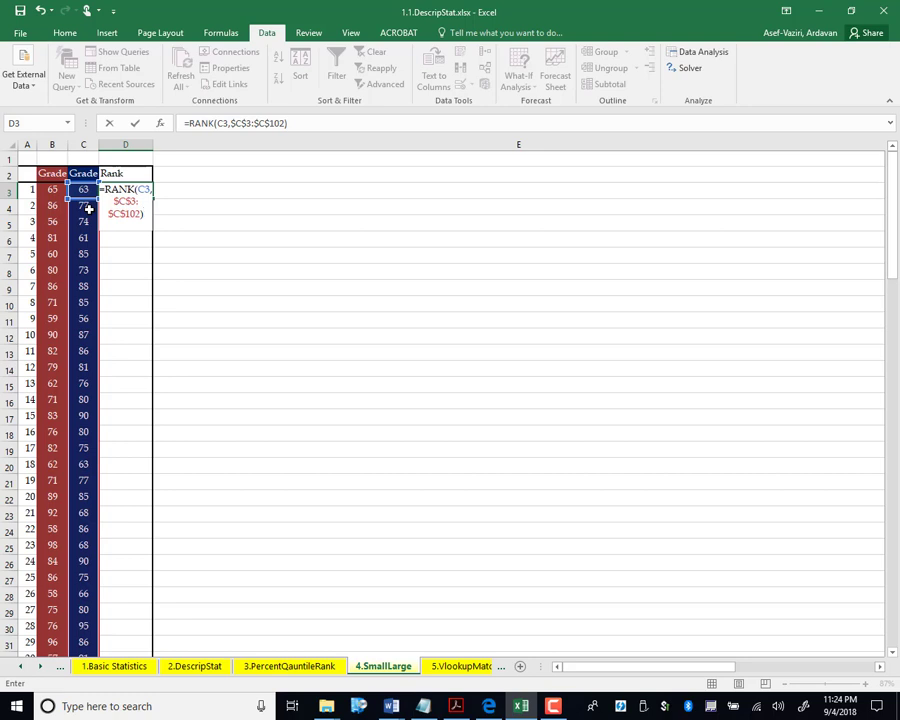
{"action": "key", "text": "Return"}
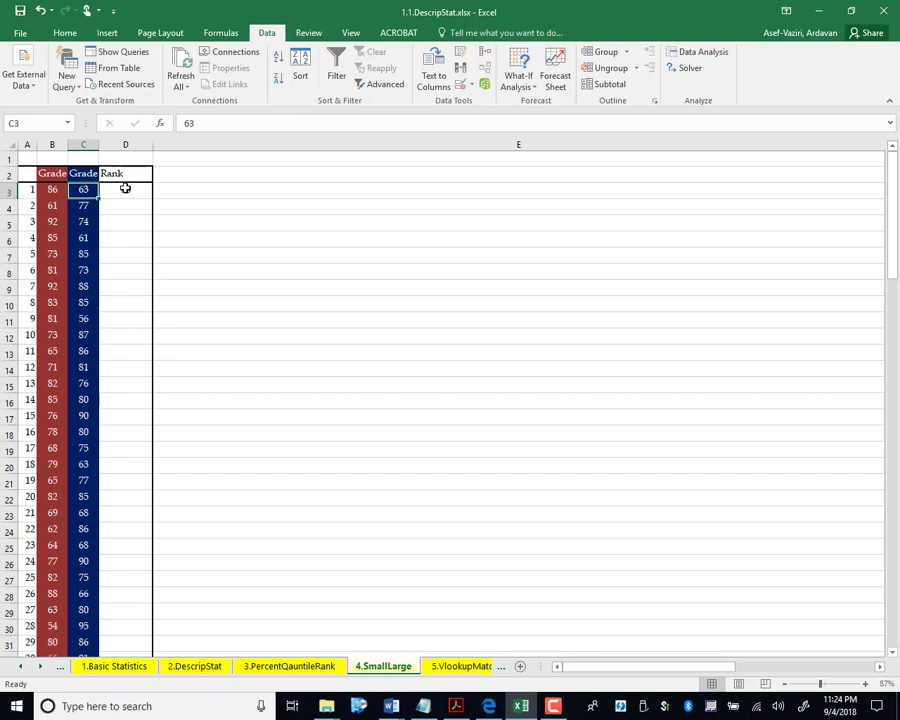
{"action": "left_click", "coordinate": [125, 189]}
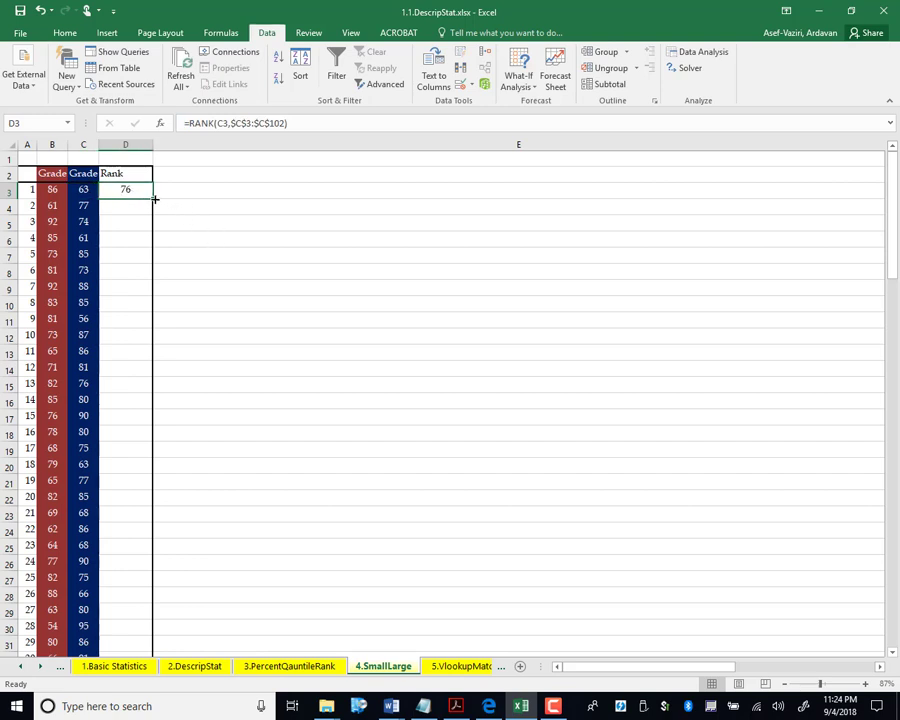
{"action": "double_click", "coordinate": [155, 200]}
Compare grades with their ranks for the tied grades in rows 17 and 26 and for the grade in row 47.
{"action": "left_click", "coordinate": [85, 415]}
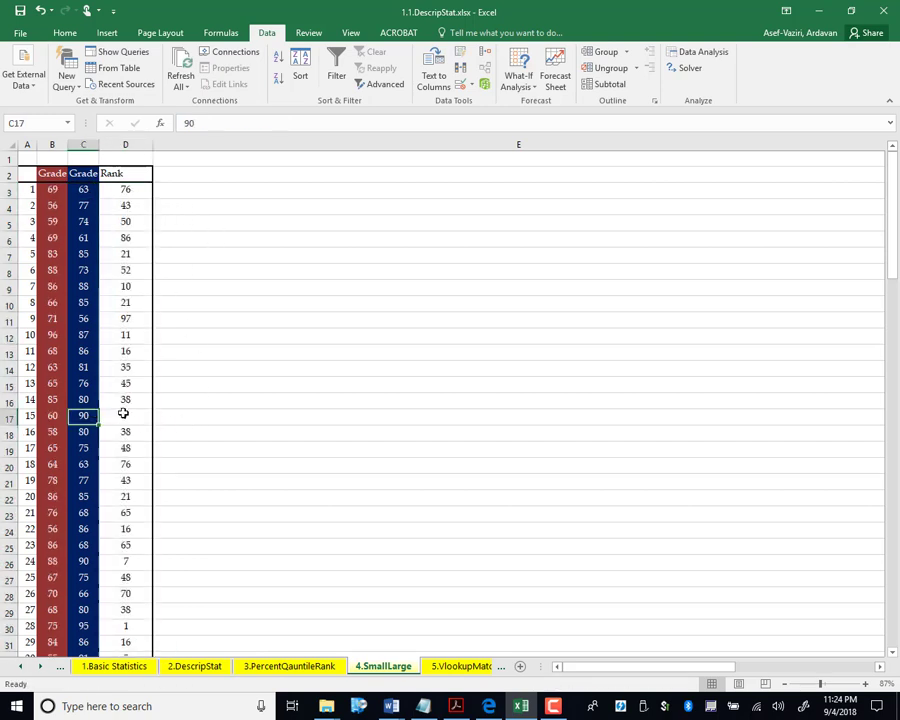
{"action": "left_click", "coordinate": [125, 415]}
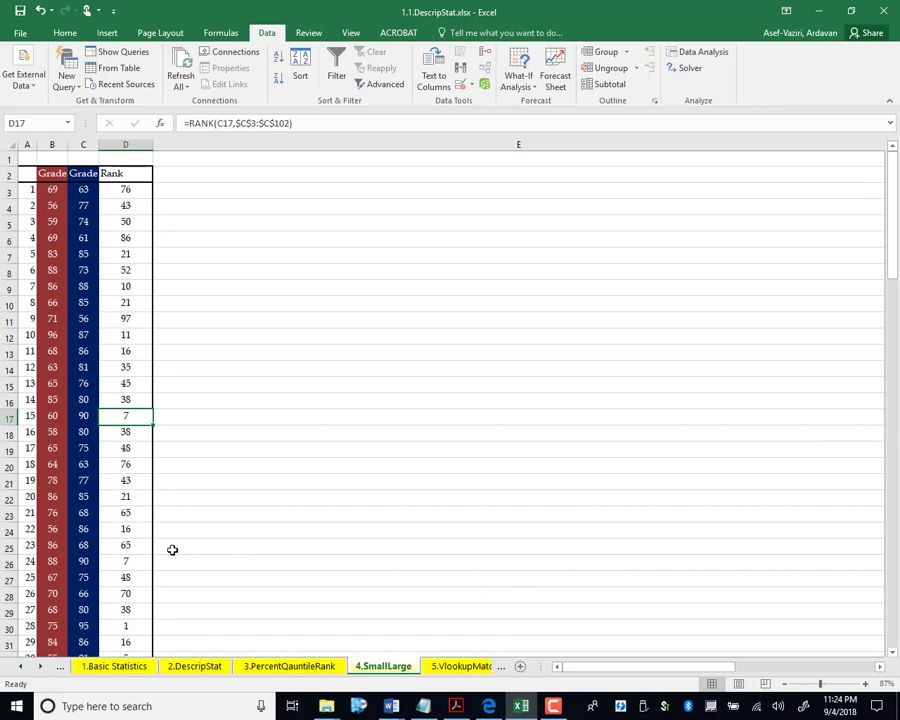
{"action": "left_click", "coordinate": [122, 561]}
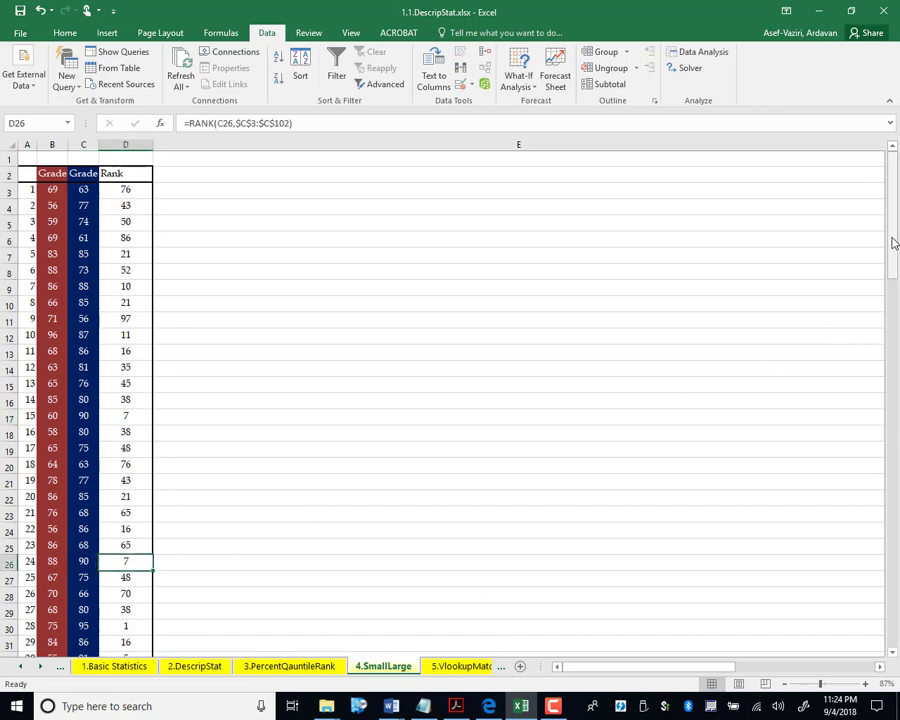
{"action": "left_click_drag", "start_coordinate": [890, 240], "coordinate": [870, 270]}
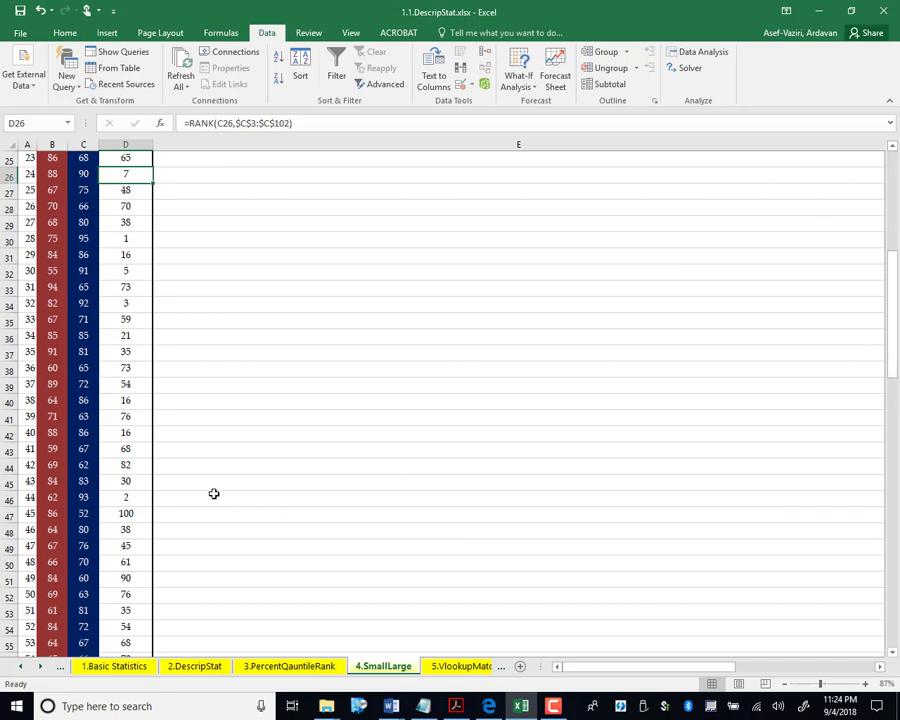
{"action": "left_click", "coordinate": [93, 514]}
{"action": "left_click", "coordinate": [127, 513]}
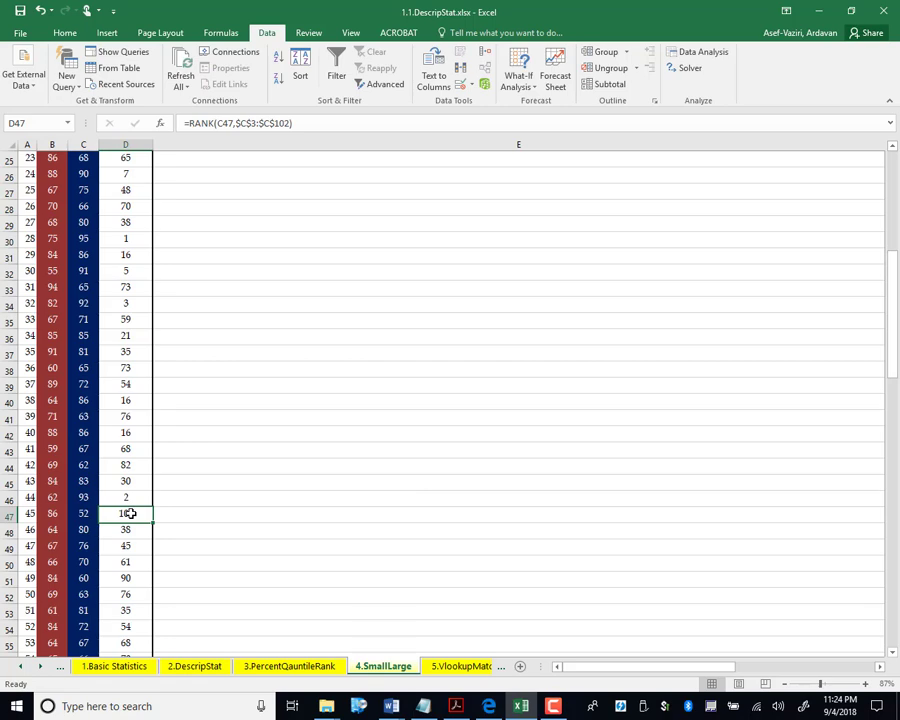
{"action": "left_click_drag", "start_coordinate": [891, 305], "coordinate": [898, 125]}
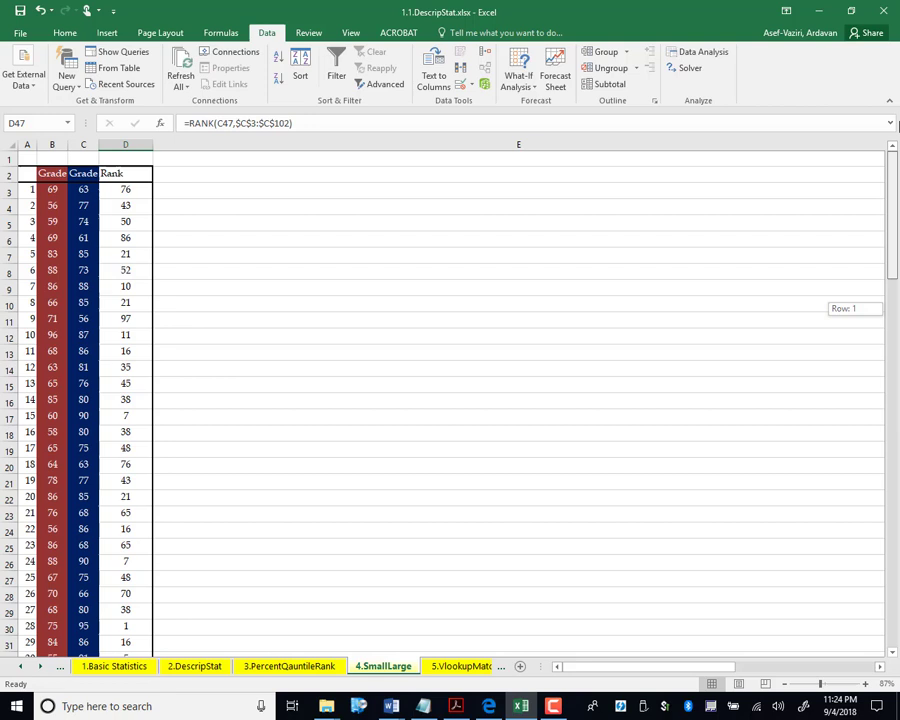
Add the ascending order argument to D3, making the formula =RANK(C3,$C$3:$C$102,1).
{"action": "left_click", "coordinate": [146, 189]}
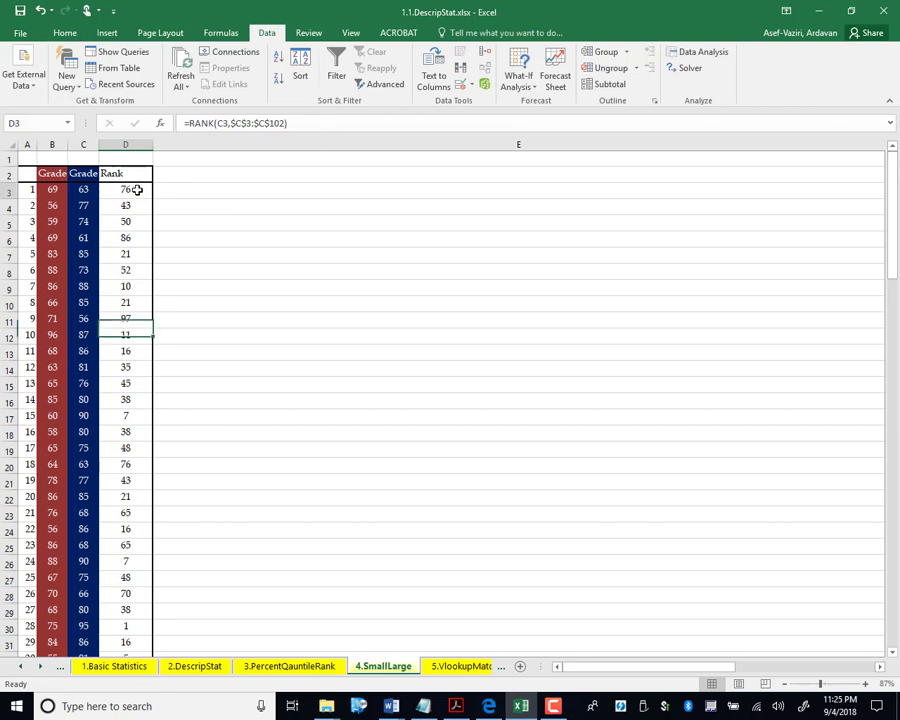
{"action": "left_click", "coordinate": [283, 122]}
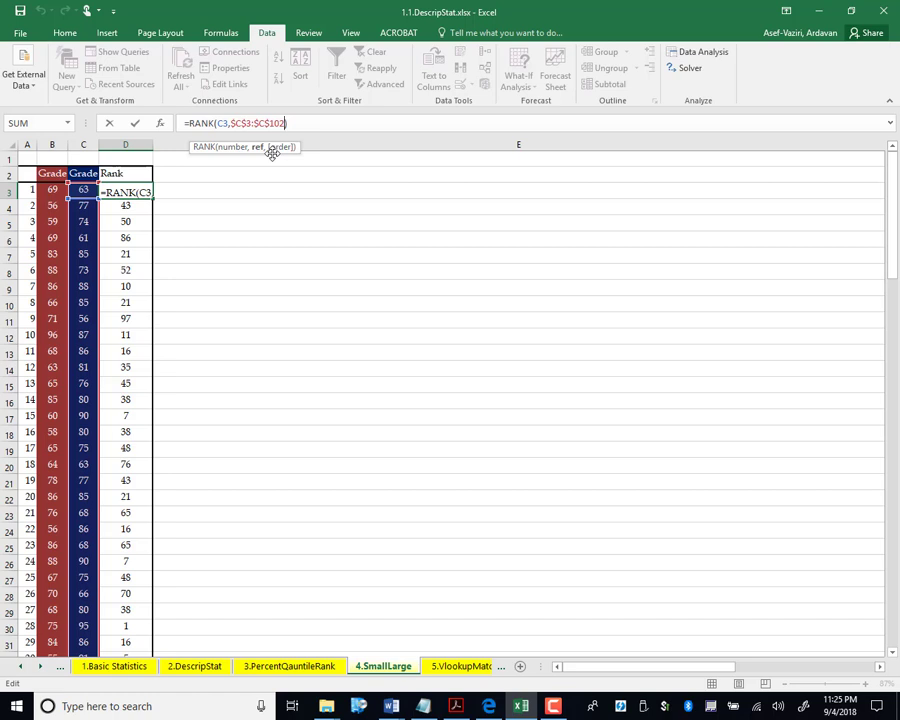
{"action": "type", "text": ",1"}
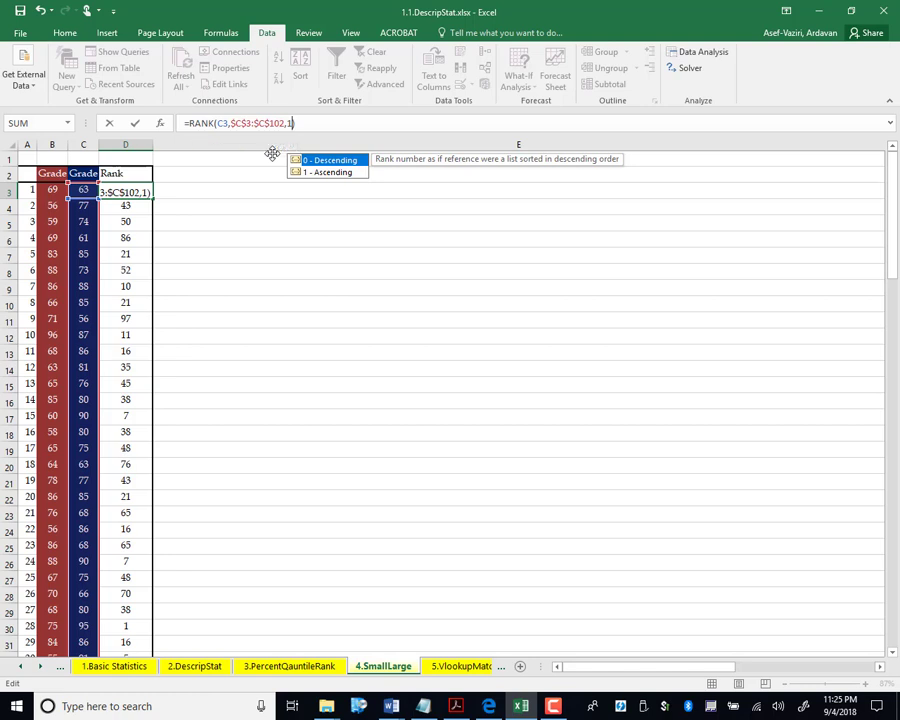
{"action": "key", "text": "Return"}
{"action": "left_click", "coordinate": [141, 195]}
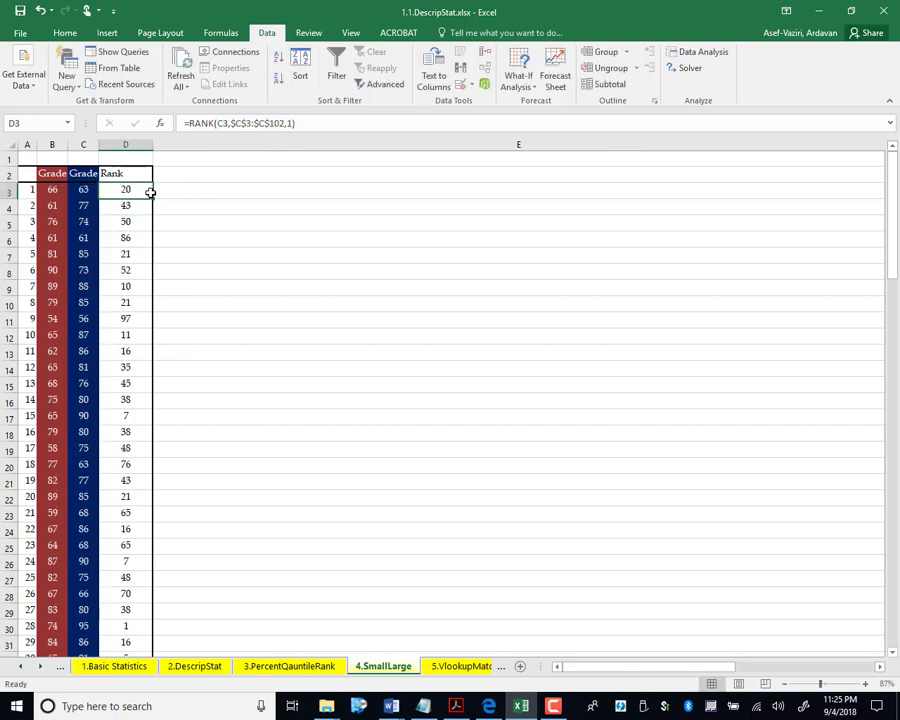
Fill the ascending rank formula down the Rank column and compare grades with their ranks in rows 90 and 79.
{"action": "double_click", "coordinate": [155, 201]}
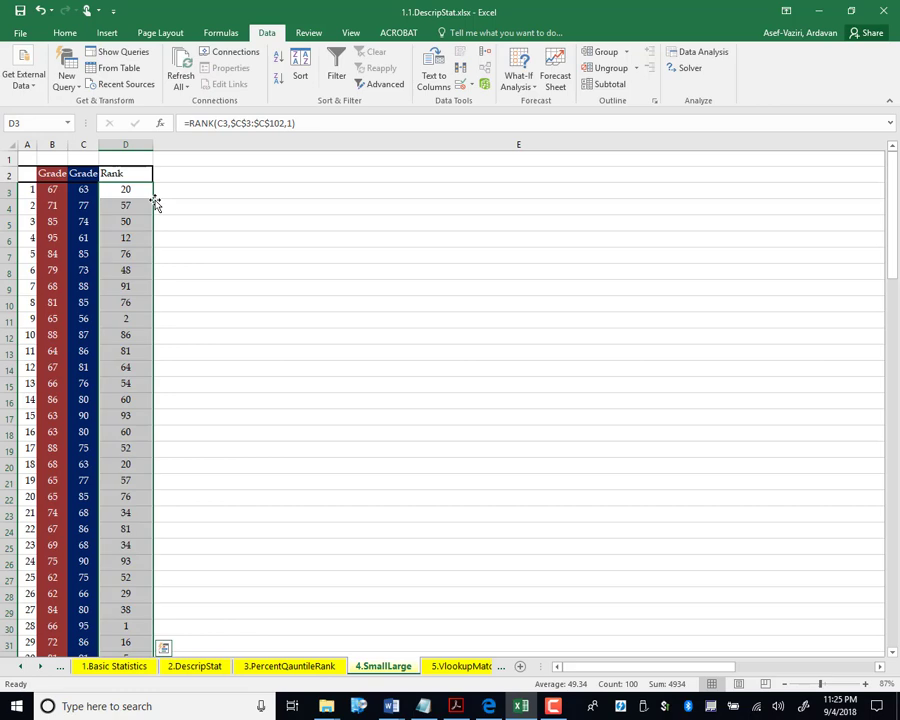
{"action": "left_click_drag", "start_coordinate": [890, 262], "coordinate": [880, 556]}
{"action": "left_click", "coordinate": [85, 465]}
{"action": "left_click", "coordinate": [118, 465]}
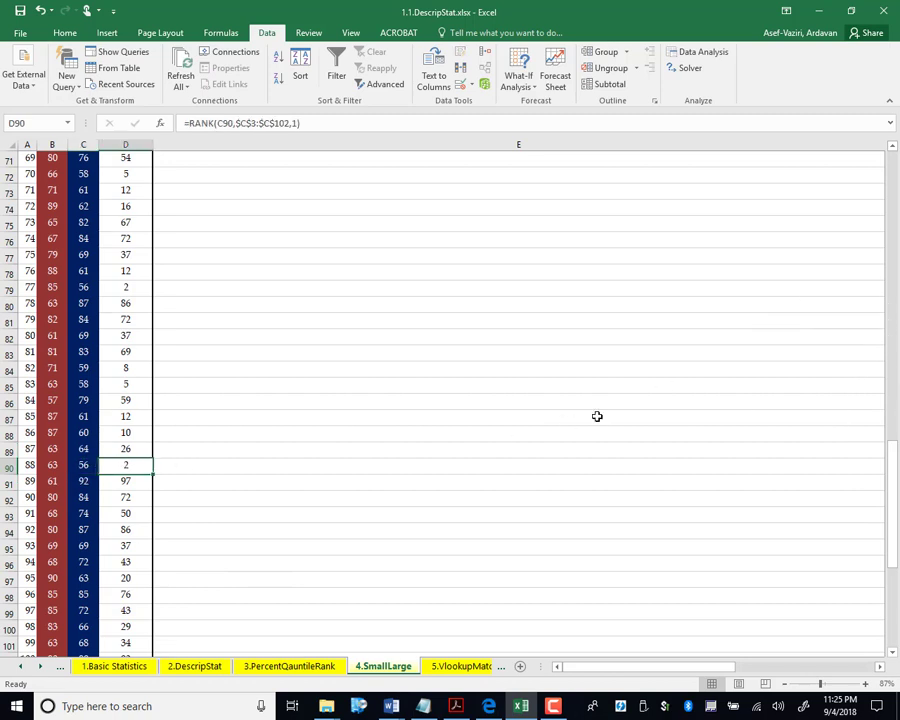
{"action": "left_click", "coordinate": [83, 287]}
{"action": "left_click", "coordinate": [127, 288]}
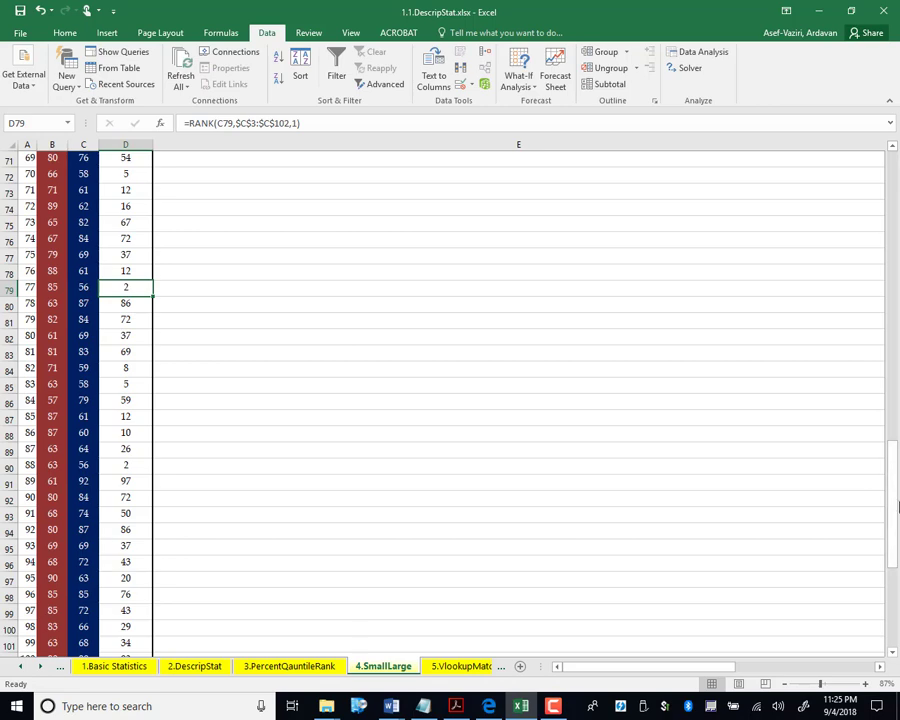
Change the order argument in D3 to 0 for descending and fill the formula down the Rank column.
{"action": "left_click_drag", "start_coordinate": [897, 468], "coordinate": [893, 182]}
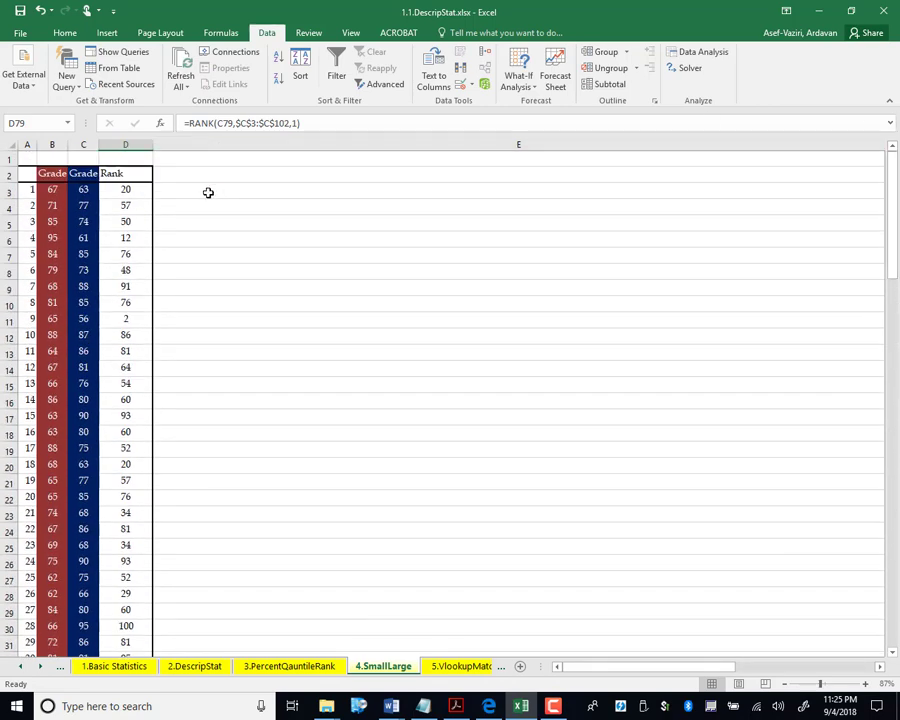
{"action": "left_click", "coordinate": [125, 190]}
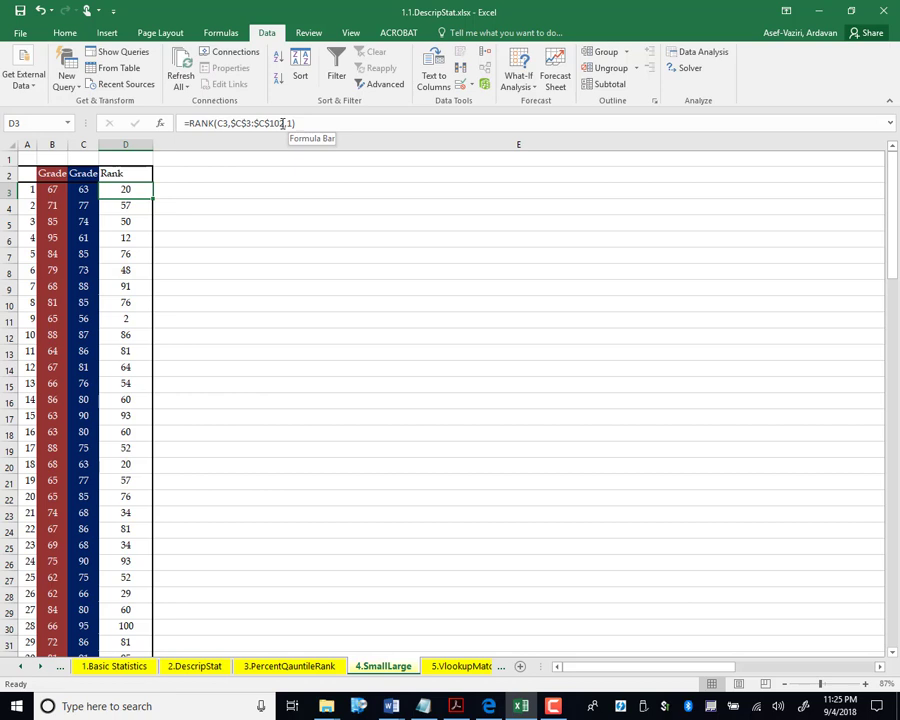
{"action": "left_click", "coordinate": [292, 123]}
{"action": "key", "text": "BackSpace"}
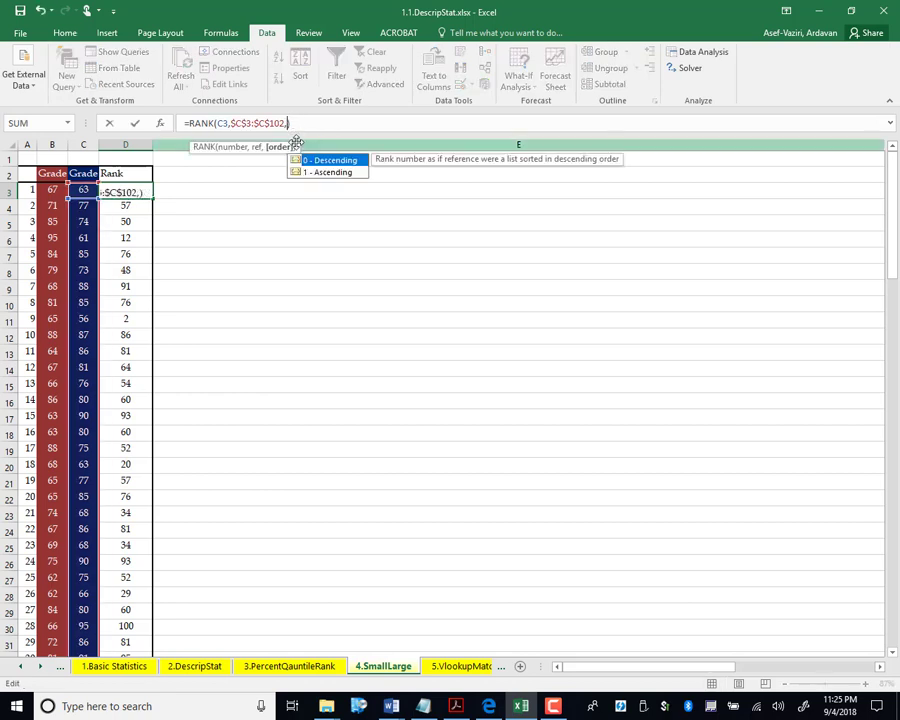
{"action": "type", "text": "0"}
{"action": "key", "text": "Return"}
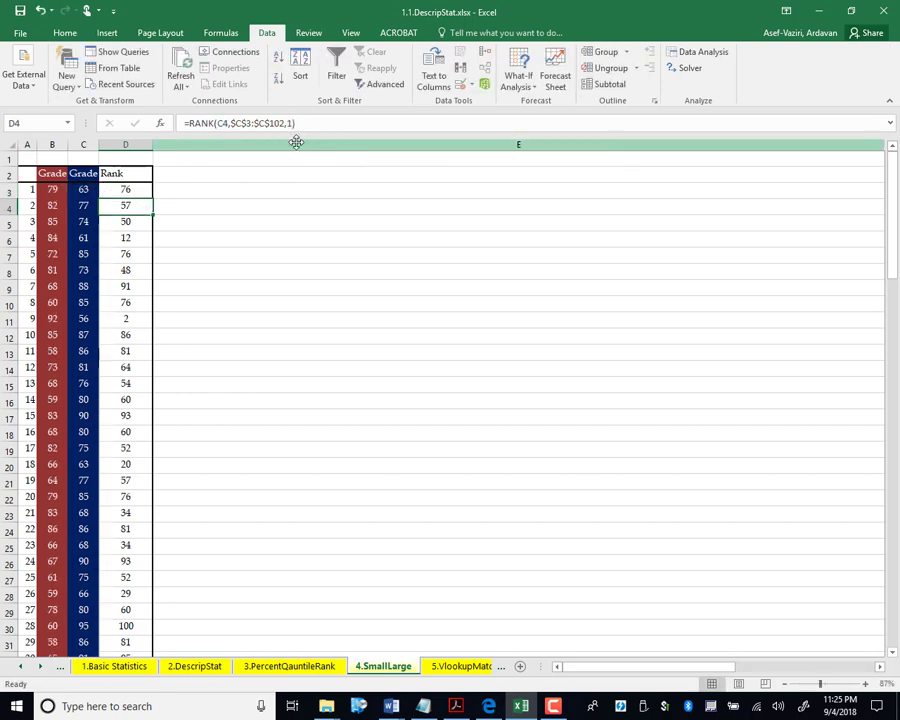
{"action": "left_click", "coordinate": [110, 189]}
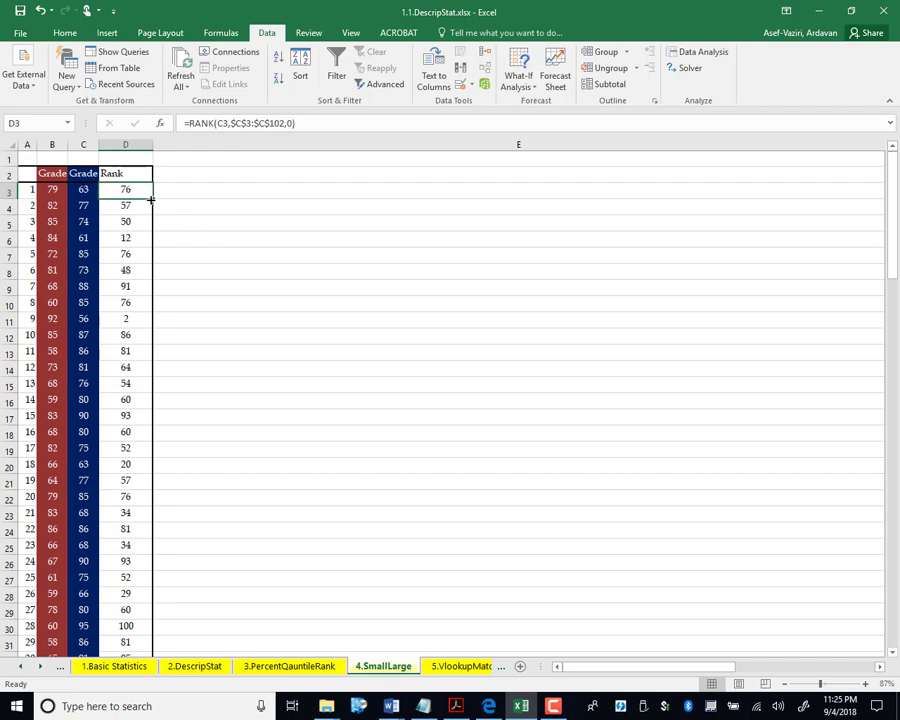
{"action": "double_click", "coordinate": [152, 197]}
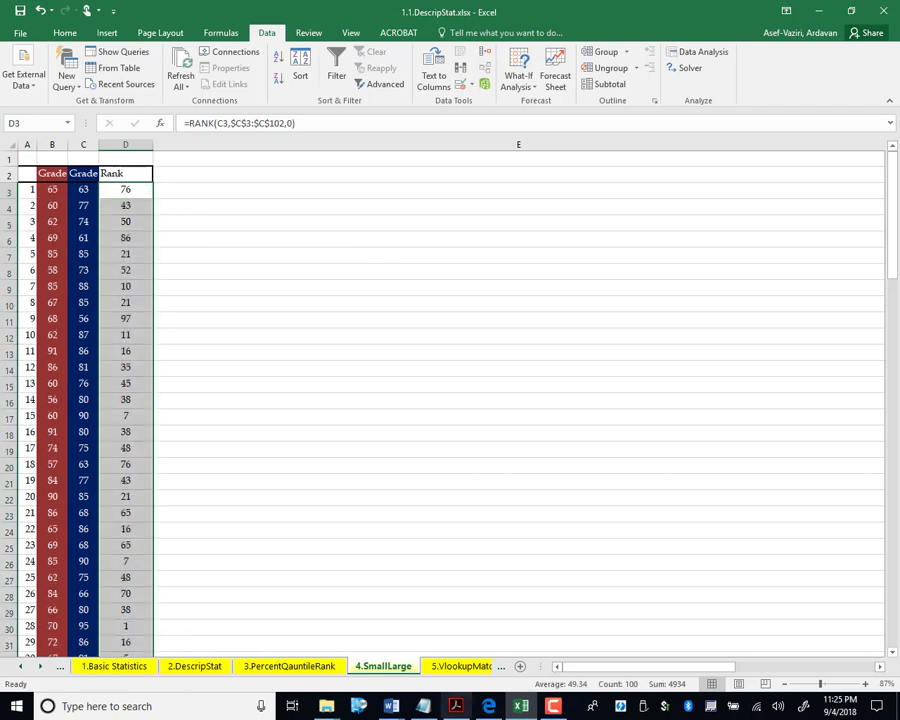
Narrow the wide empty column E and delete the old Rank column F.
{"action": "left_click_drag", "start_coordinate": [641, 667], "coordinate": [734, 666]}
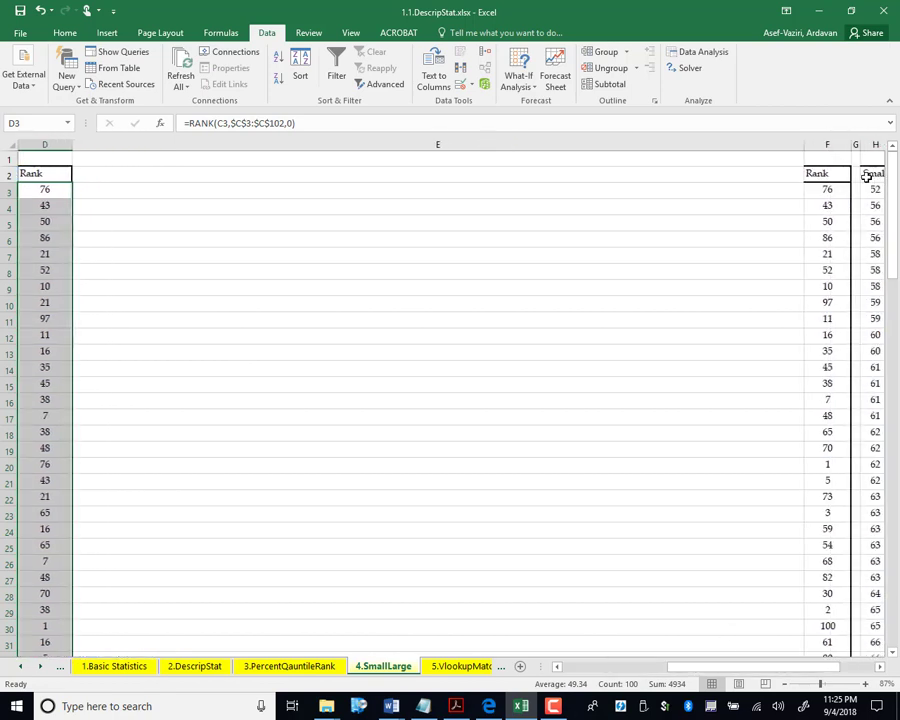
{"action": "left_click_drag", "start_coordinate": [798, 144], "coordinate": [131, 144]}
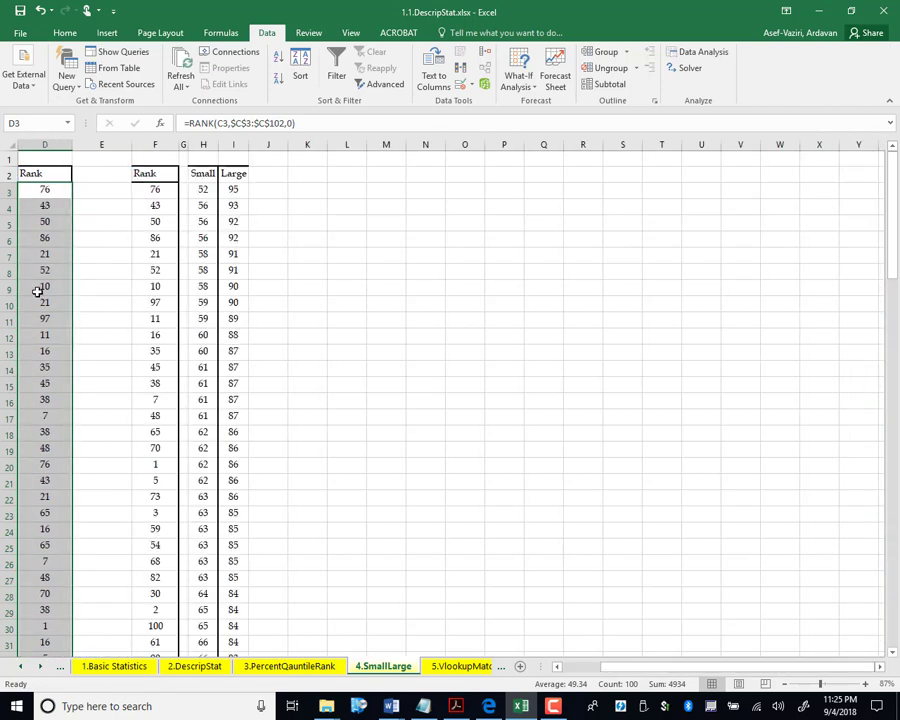
{"action": "left_click", "coordinate": [165, 144]}
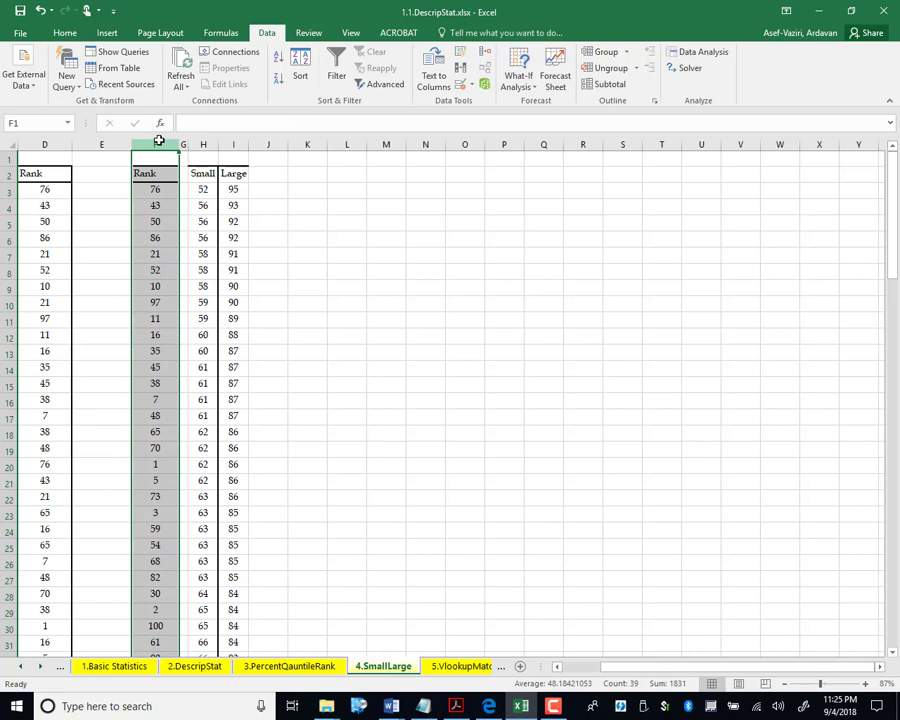
{"action": "right_click", "coordinate": [163, 145]}
{"action": "left_click", "coordinate": [221, 261]}
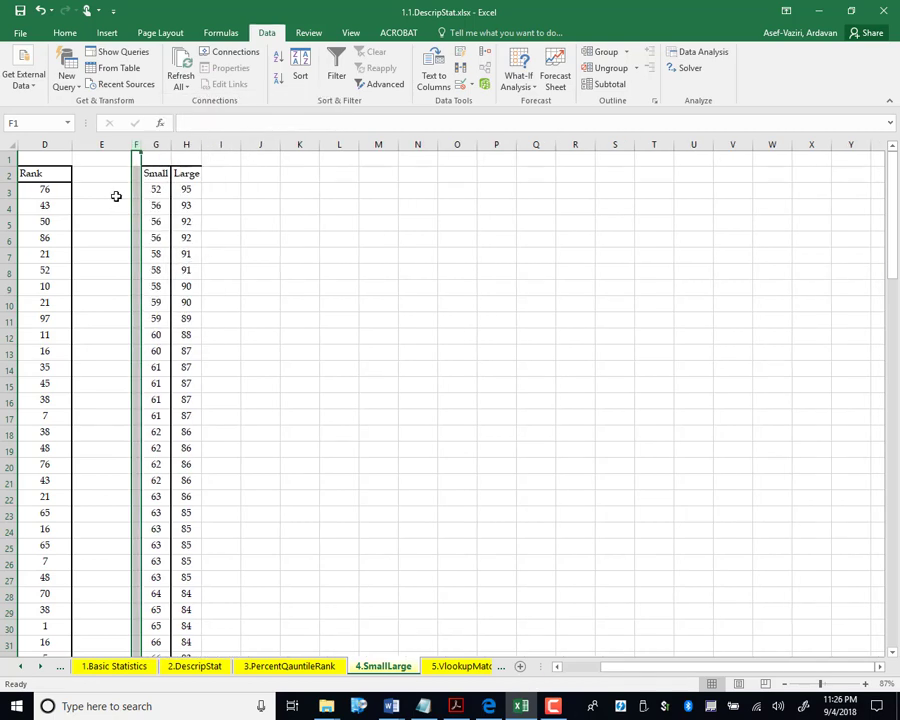
Look through the descending ranks in column D from row 3 to row 55.
{"action": "left_click", "coordinate": [67, 191]}
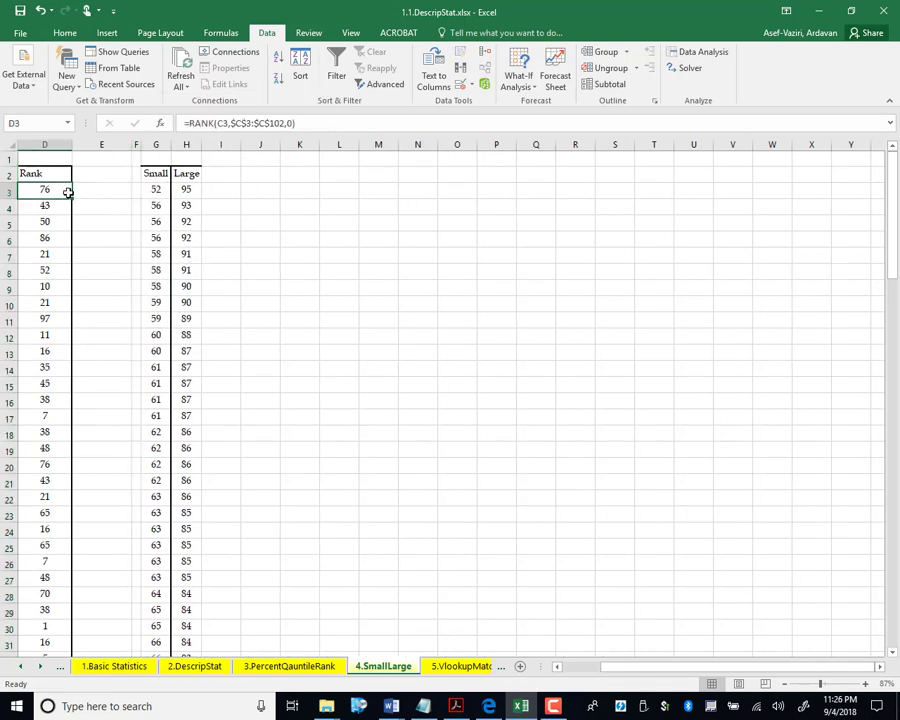
{"action": "key", "text": "Down"}
{"action": "key", "text": "Down"}
{"action": "key", "text": "Down"}
{"action": "key", "text": "Down"}
{"action": "key", "text": "Down"}
{"action": "key", "text": "Down"}
{"action": "key", "text": "Down"}
{"action": "key", "text": "Down"}
{"action": "key", "text": "Down"}
{"action": "key", "text": "Down"}
{"action": "key", "text": "Down"}
{"action": "key", "text": "Down"}
{"action": "key", "text": "Down"}
{"action": "key", "text": "Down"}
{"action": "key", "text": "Down"}
{"action": "key", "text": "Down"}
{"action": "key", "text": "Down"}
{"action": "key", "text": "Down"}
{"action": "key", "text": "Down"}
{"action": "key", "text": "Down"}
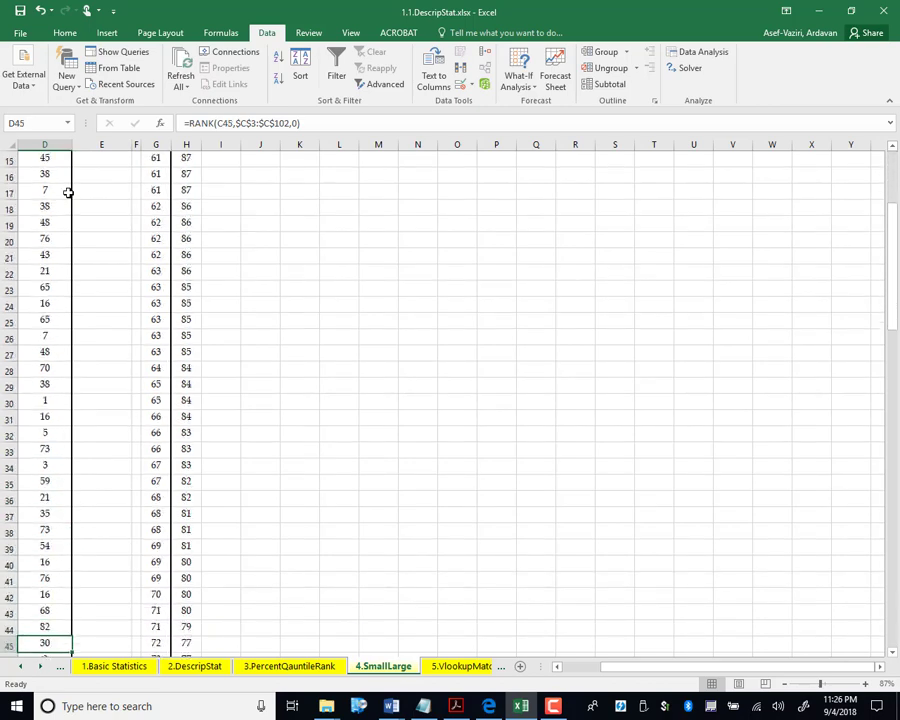
{"action": "key", "text": "Down"}
{"action": "key", "text": "Down"}
{"action": "key", "text": "Down"}
{"action": "key", "text": "Down"}
{"action": "key", "text": "Down"}
{"action": "key", "text": "Down"}
{"action": "key", "text": "Down"}
{"action": "key", "text": "Down"}
{"action": "key", "text": "Down"}
{"action": "key", "text": "Down"}
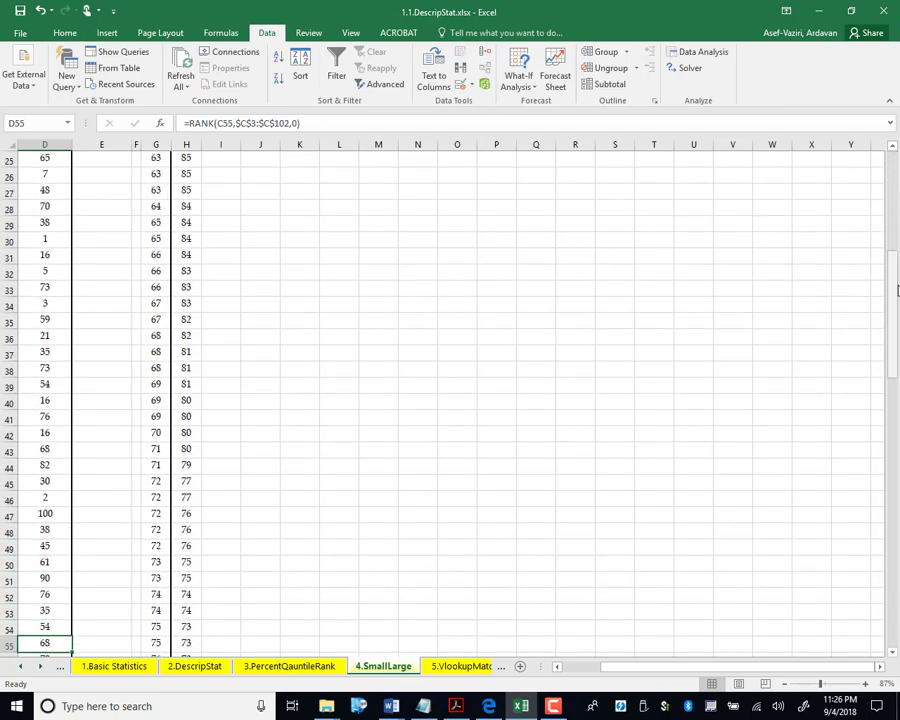
{"action": "left_click_drag", "start_coordinate": [893, 295], "coordinate": [868, 35]}
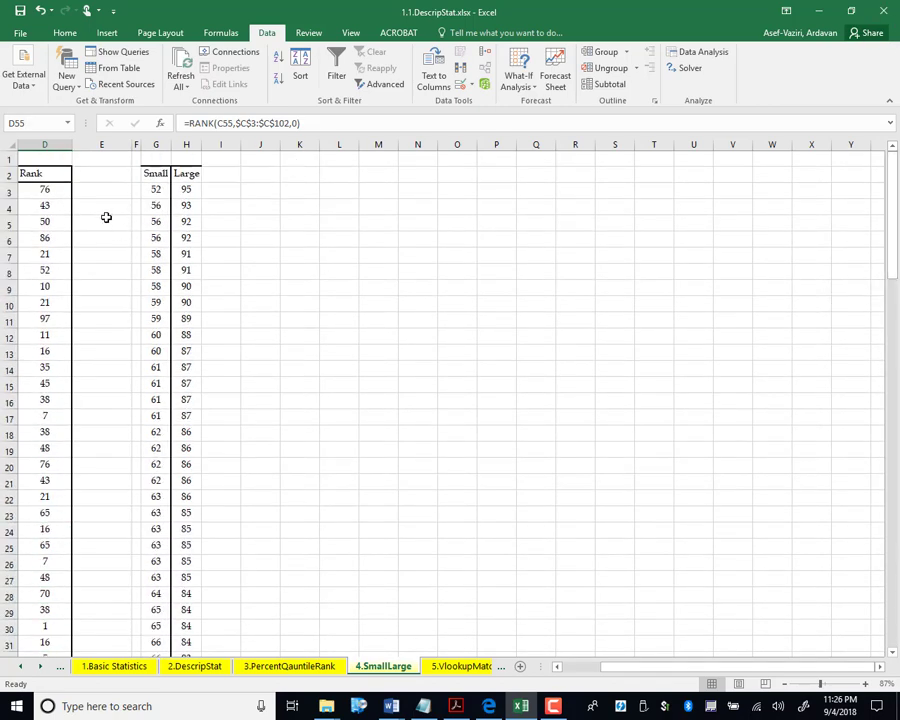
Use an Advanced Filter on D2:D102 to copy only the unique rank records to E2.
{"action": "left_click_drag", "start_coordinate": [54, 174], "coordinate": [129, 683]}
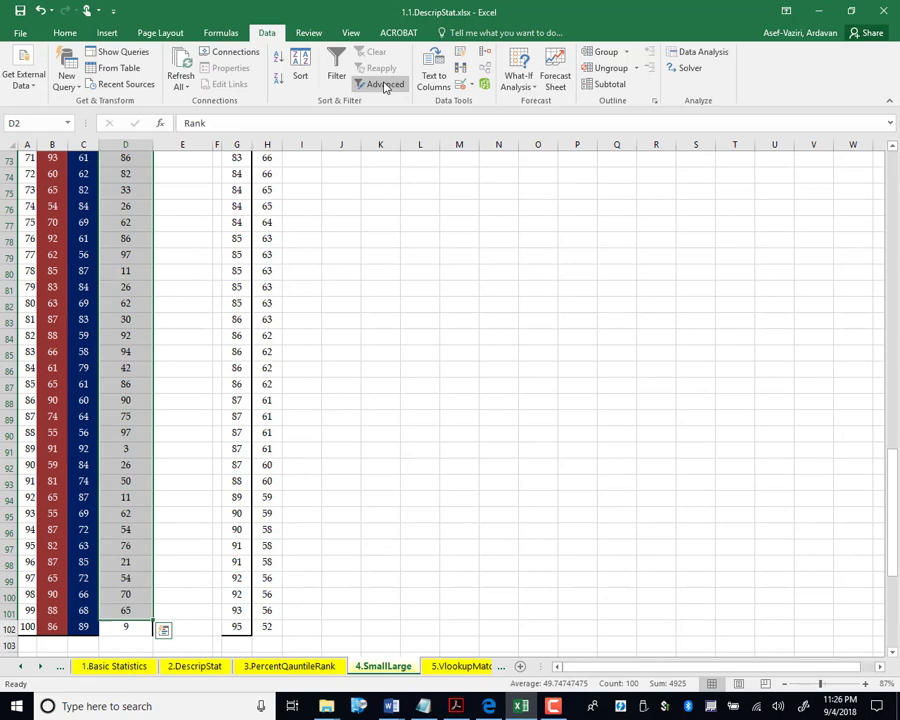
{"action": "left_click", "coordinate": [394, 86]}
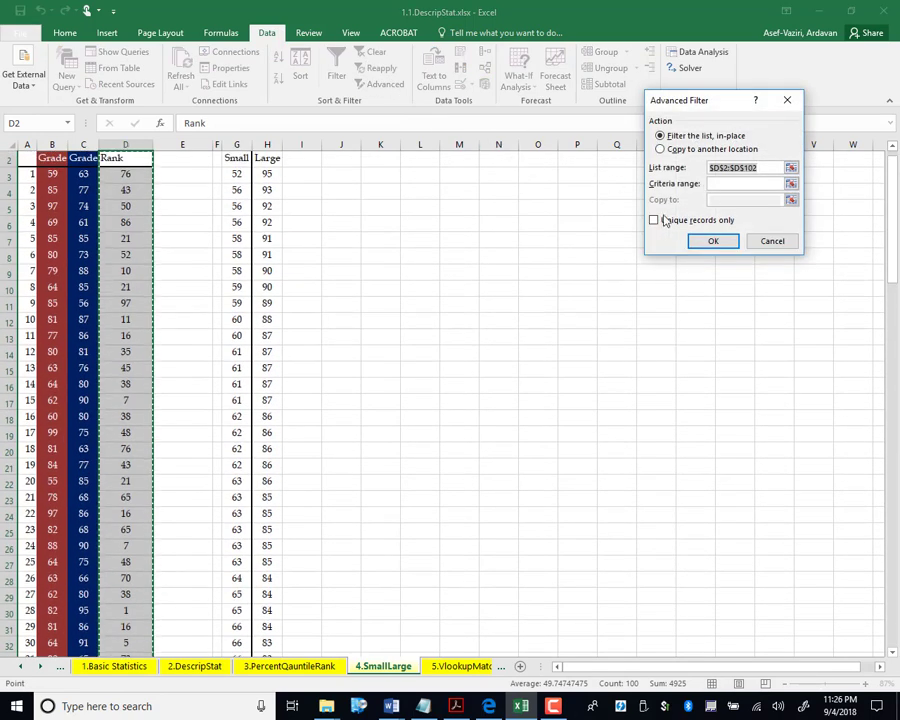
{"action": "left_click", "coordinate": [655, 221]}
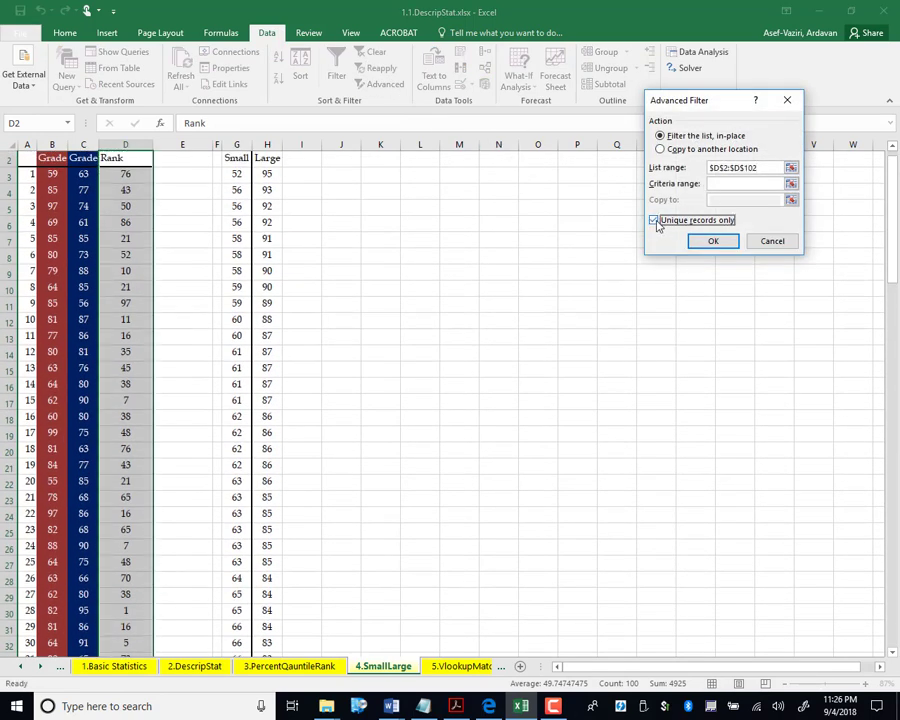
{"action": "left_click", "coordinate": [660, 149]}
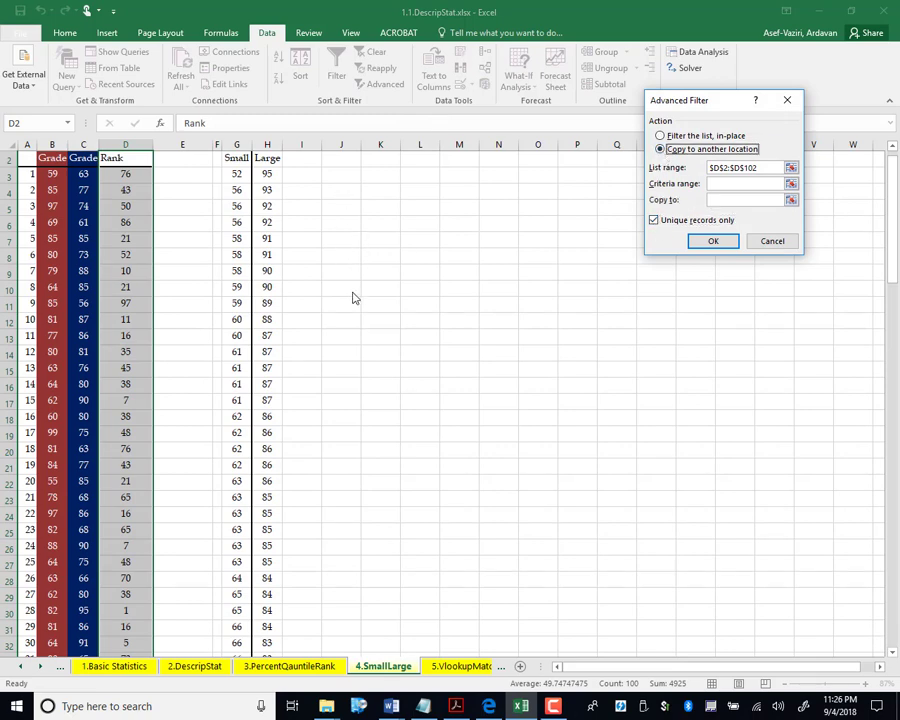
{"action": "left_click", "coordinate": [726, 200]}
{"action": "left_click", "coordinate": [724, 200]}
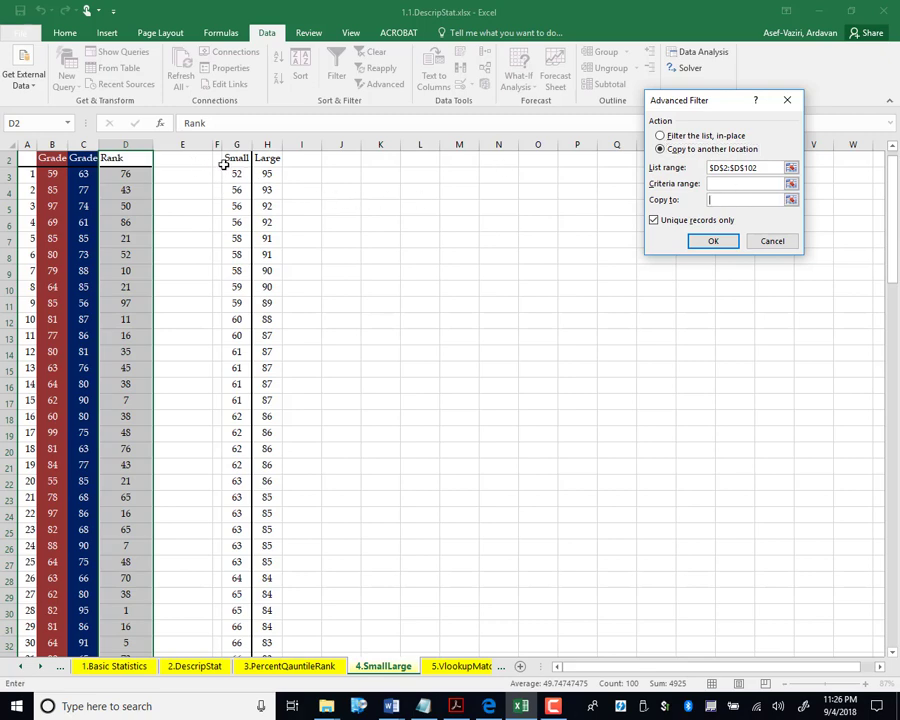
{"action": "left_click", "coordinate": [186, 160]}
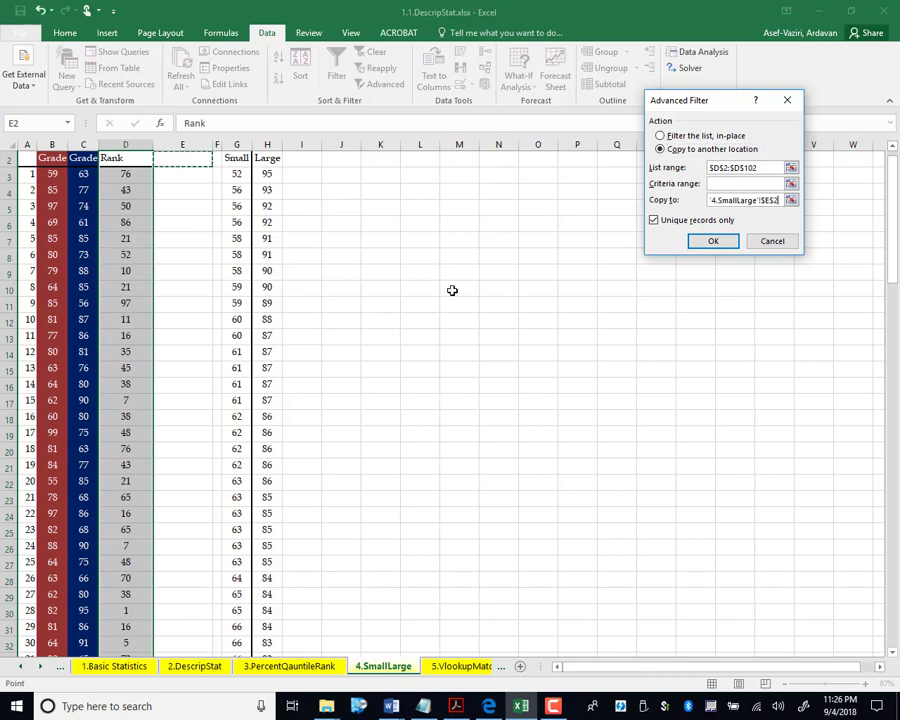
{"action": "left_click", "coordinate": [716, 242]}
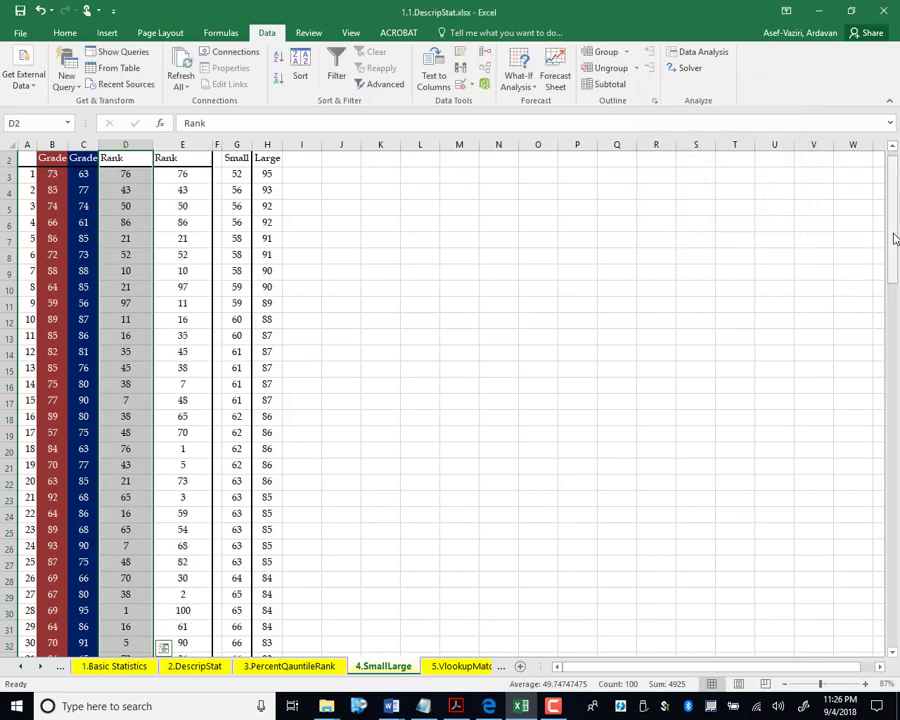
Count the unique ranks in K3 with the formula =COUNT(E3:E40).
{"action": "left_click_drag", "start_coordinate": [890, 237], "coordinate": [897, 344]}
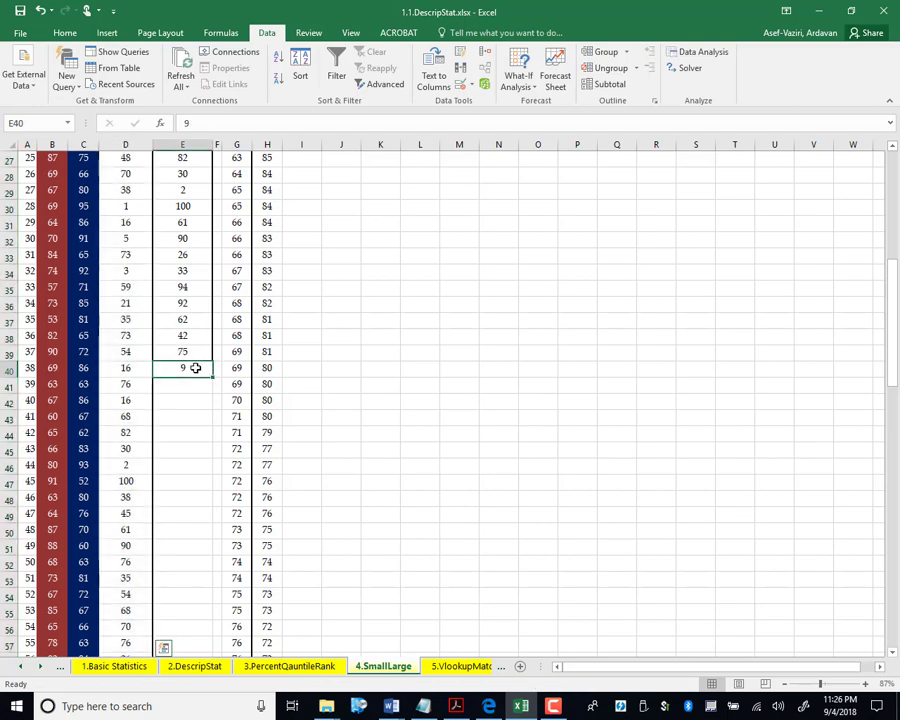
{"action": "left_click_drag", "start_coordinate": [195, 368], "coordinate": [190, 192]}
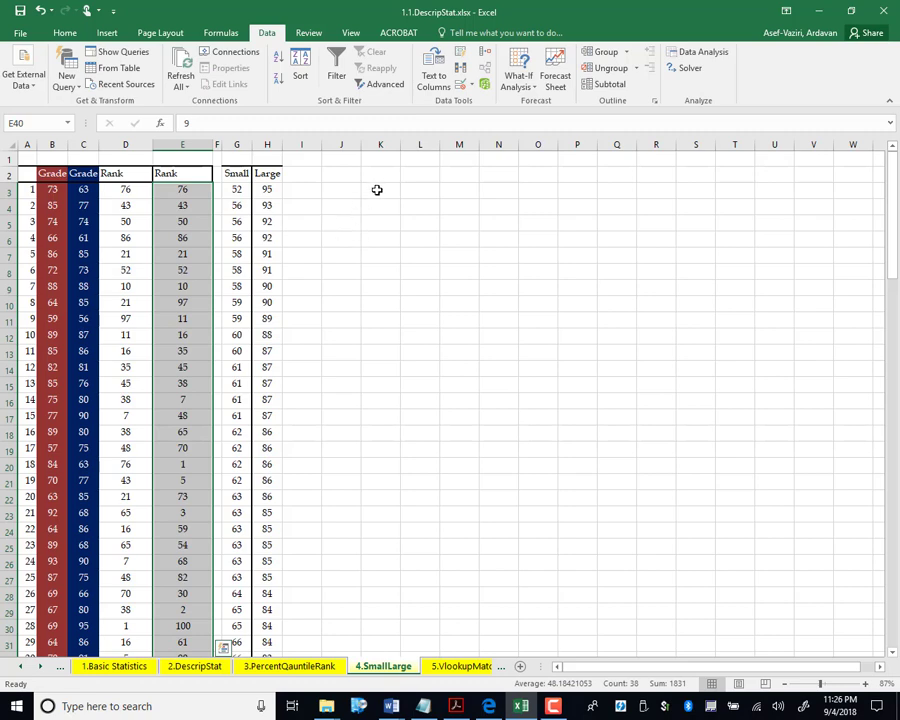
{"action": "left_click", "coordinate": [375, 190]}
{"action": "type", "text": "="}
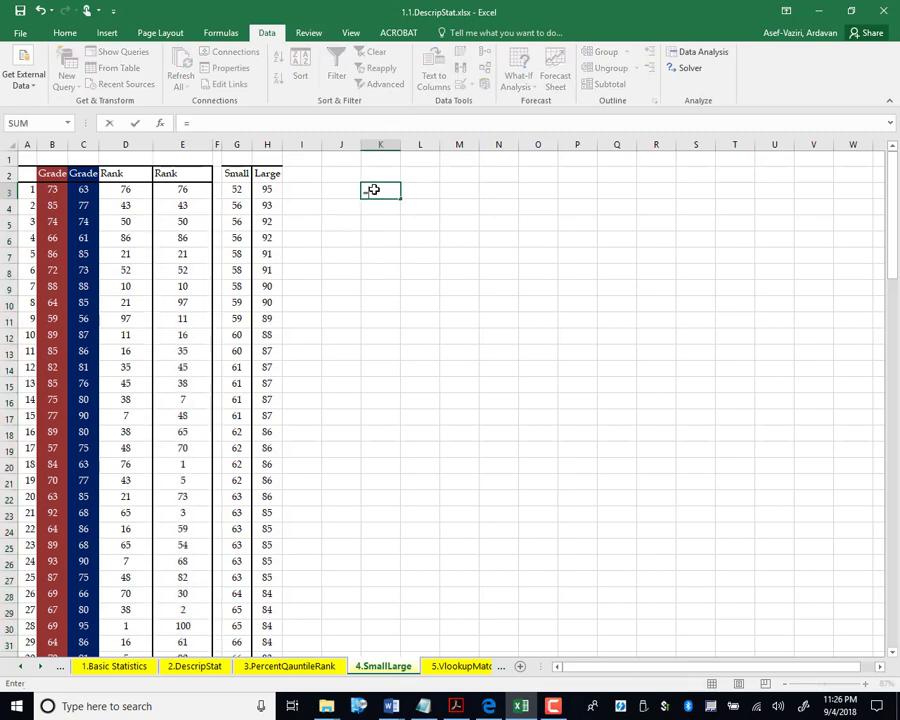
{"action": "type", "text": "count"}
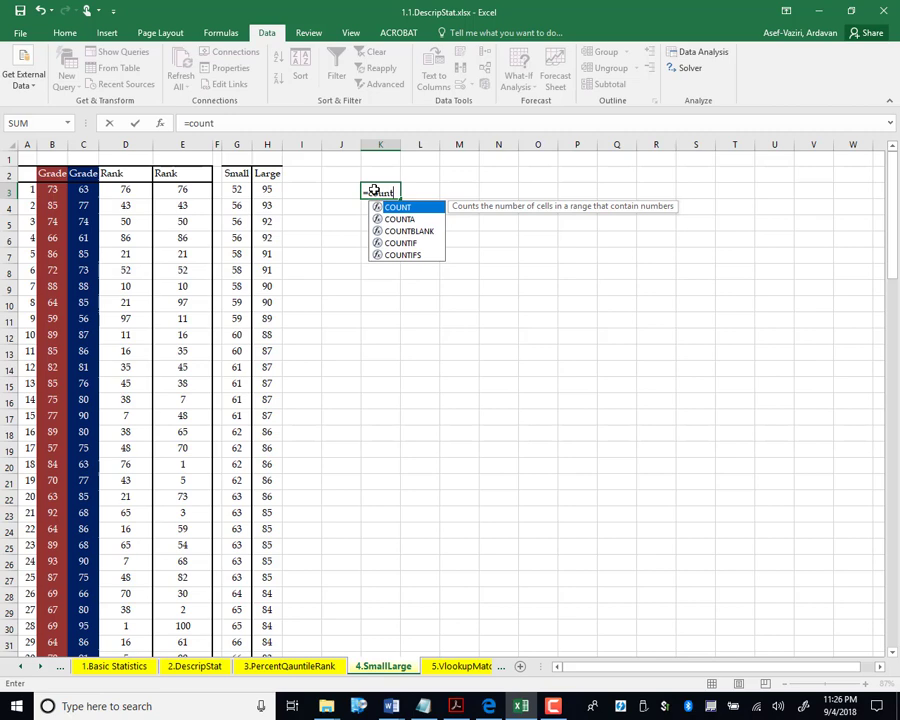
{"action": "type", "text": "("}
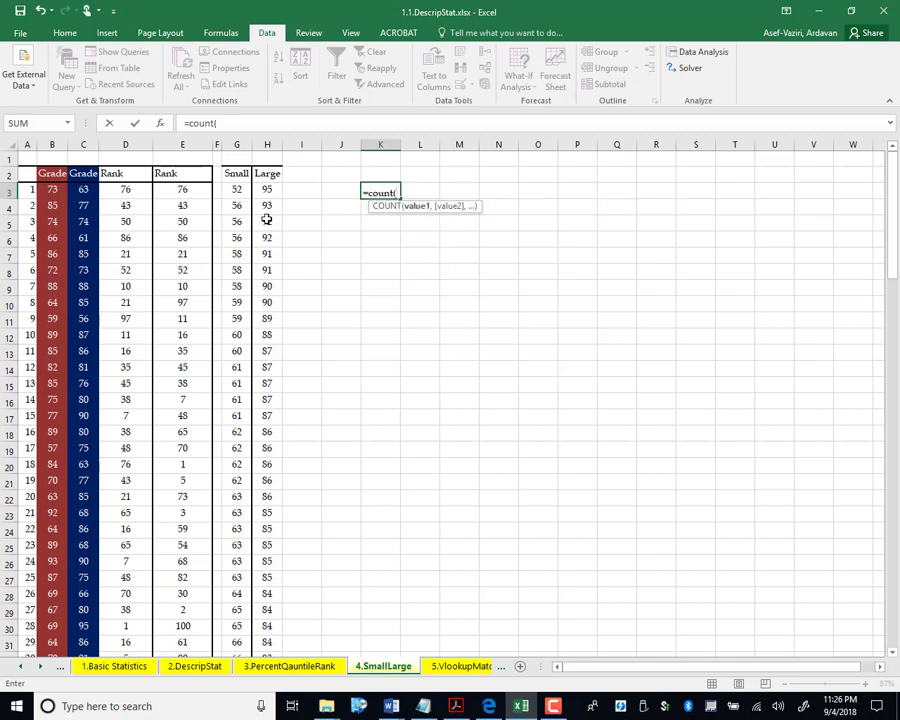
{"action": "left_click", "coordinate": [156, 192]}
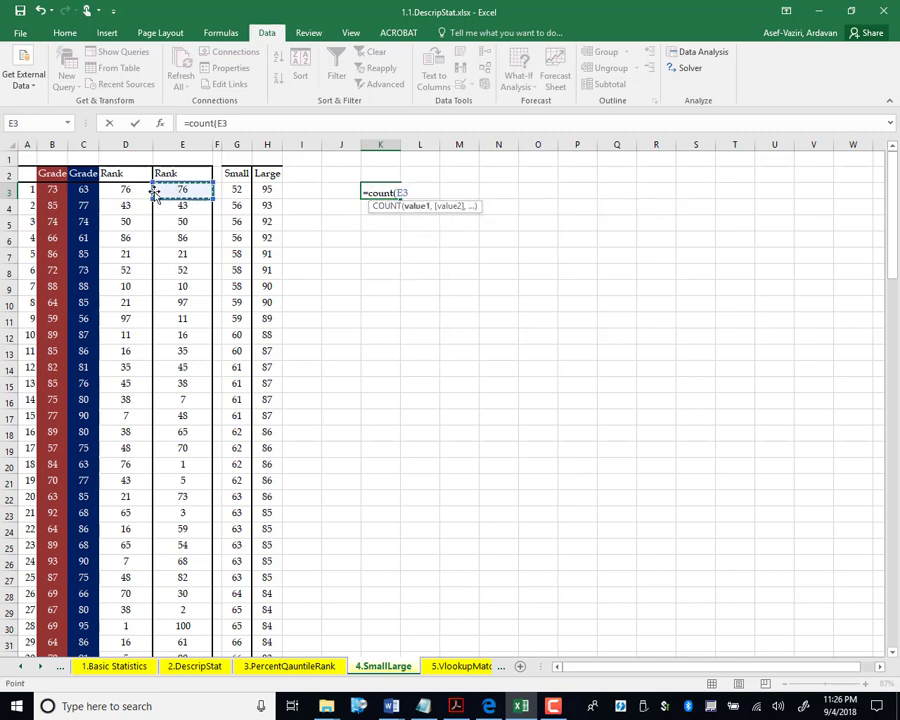
{"action": "key", "text": "ctrl+shift+Down"}
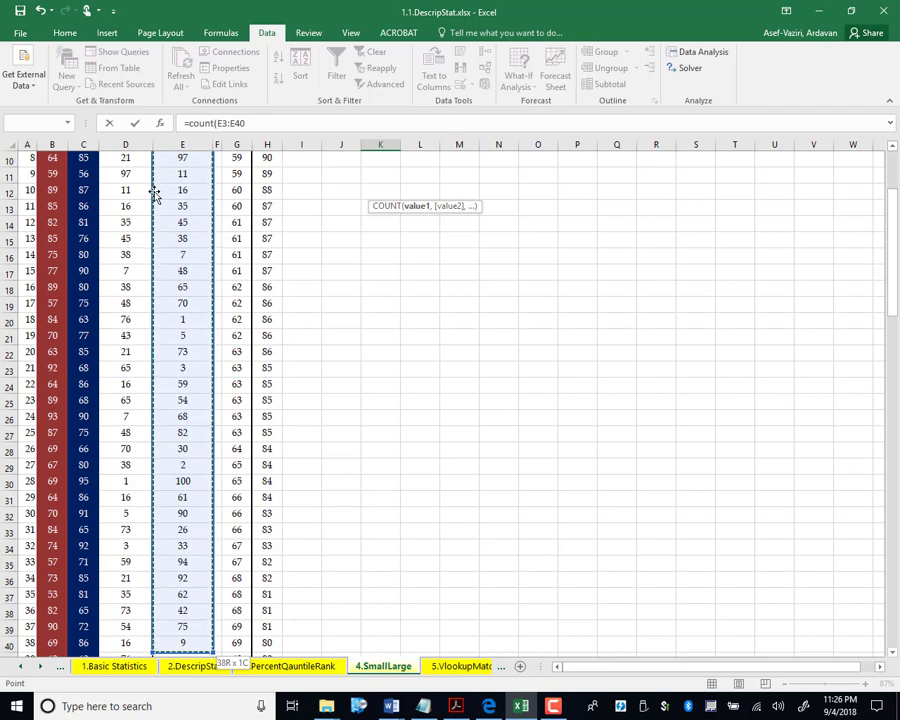
{"action": "key", "text": "Return"}
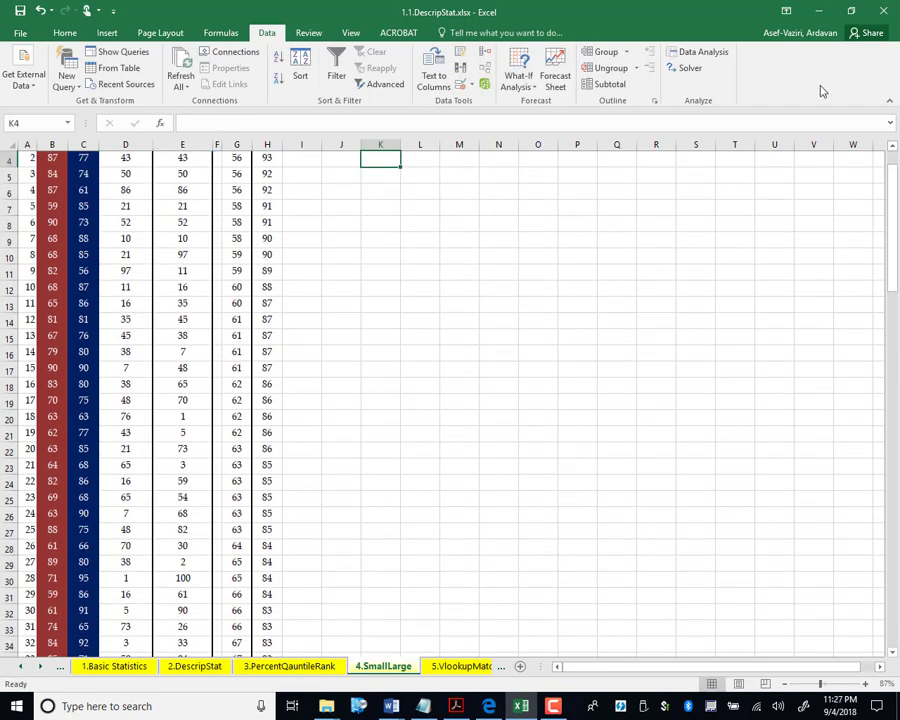
{"action": "left_click_drag", "start_coordinate": [893, 193], "coordinate": [892, 176]}
{"action": "left_click", "coordinate": [392, 192]}
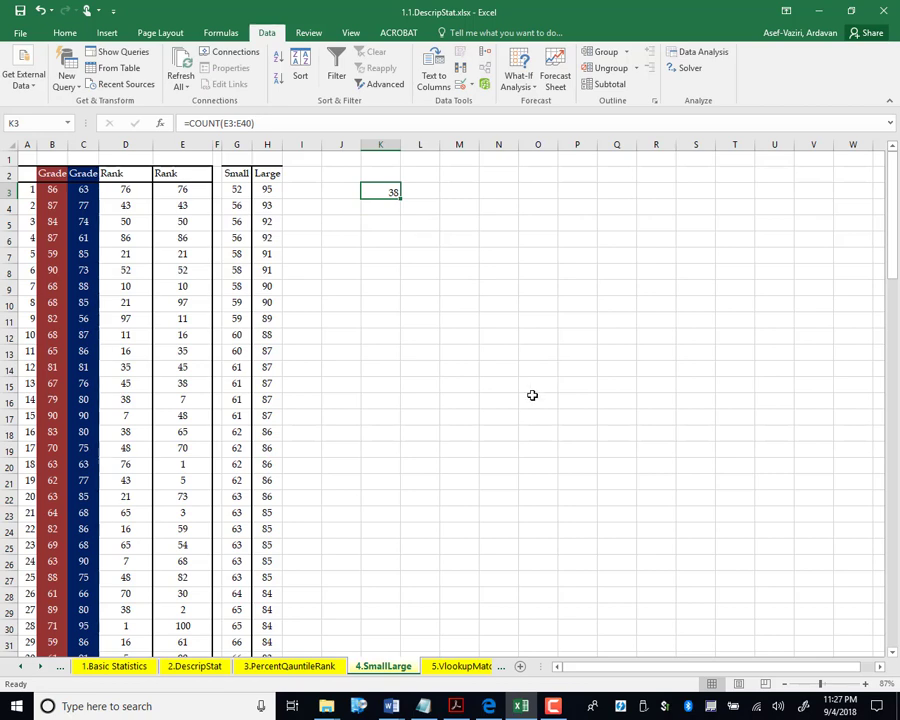
Change the formula in D3 to rank the column B grades in descending order: =RANK(B3,$B$3:$B$102,0).
{"action": "left_click", "coordinate": [142, 188]}
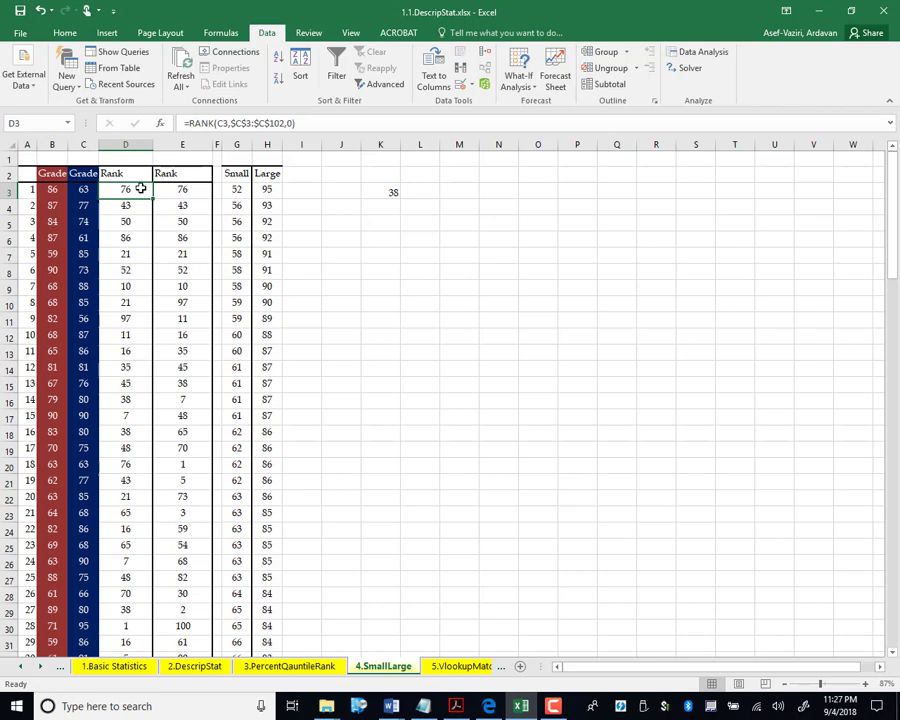
{"action": "double_click", "coordinate": [141, 188]}
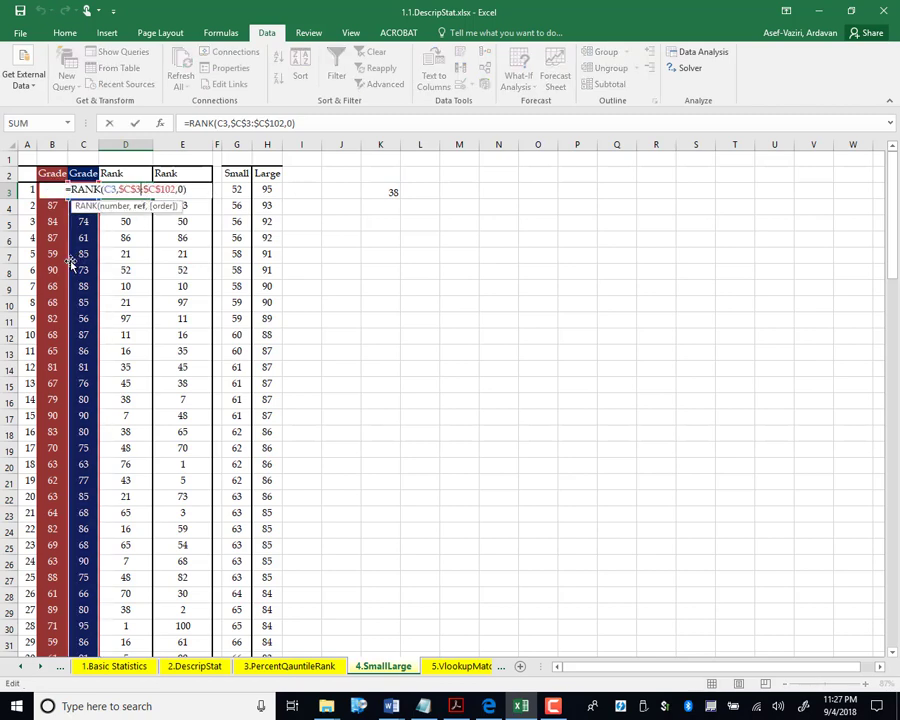
{"action": "left_click_drag", "start_coordinate": [70, 262], "coordinate": [50, 262]}
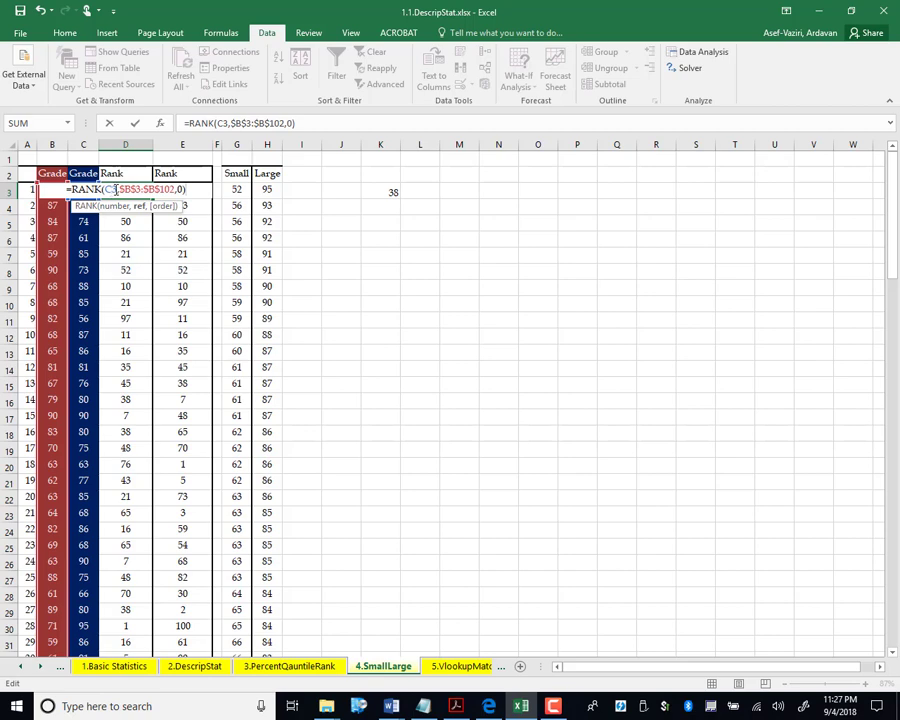
{"action": "left_click", "coordinate": [112, 189]}
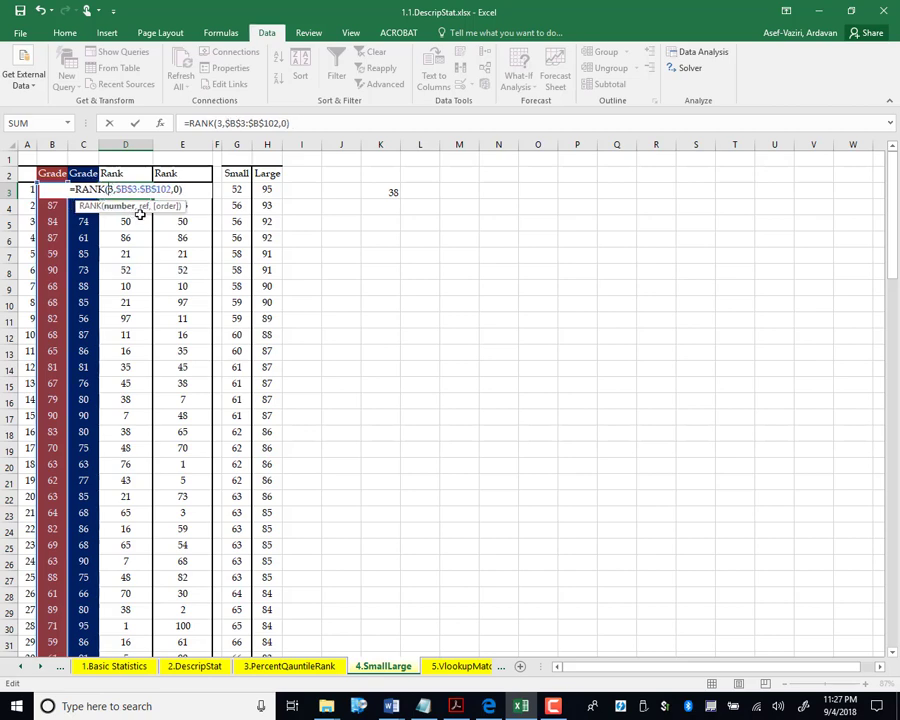
{"action": "key", "text": "BackSpace"}
{"action": "type", "text": "B"}
{"action": "key", "text": "Return"}
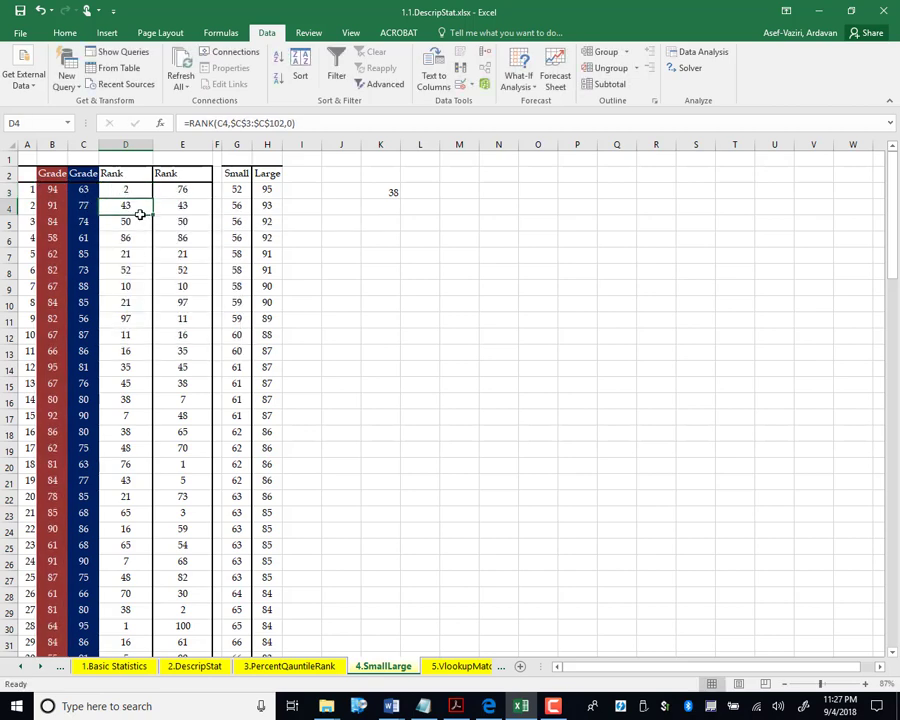
Fill the D3 rank formula down column D to row 102 and check the filled rows.
{"action": "left_click", "coordinate": [126, 189]}
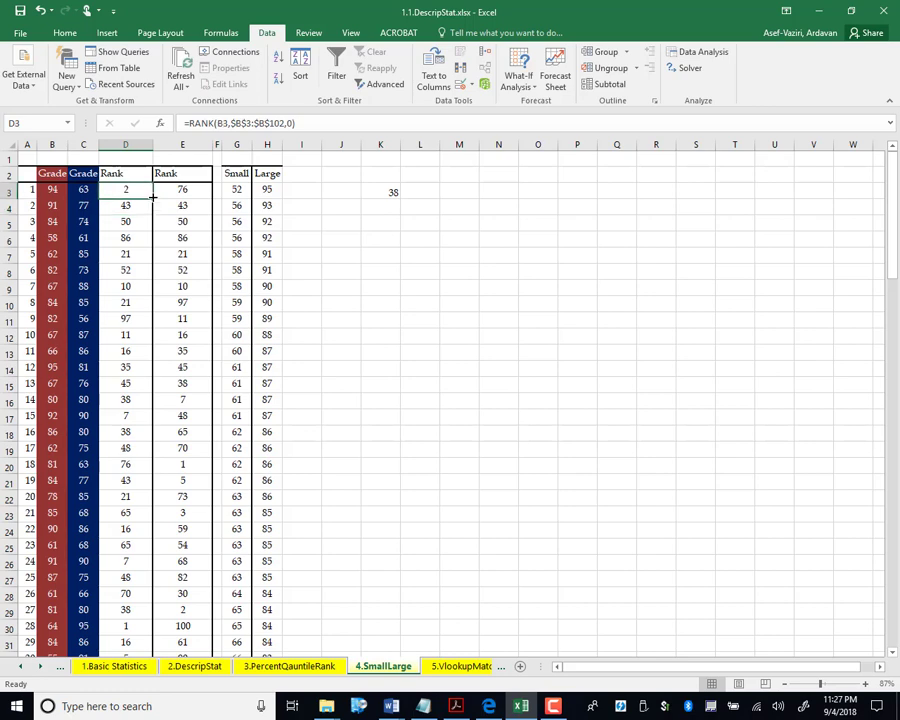
{"action": "double_click", "coordinate": [152, 196]}
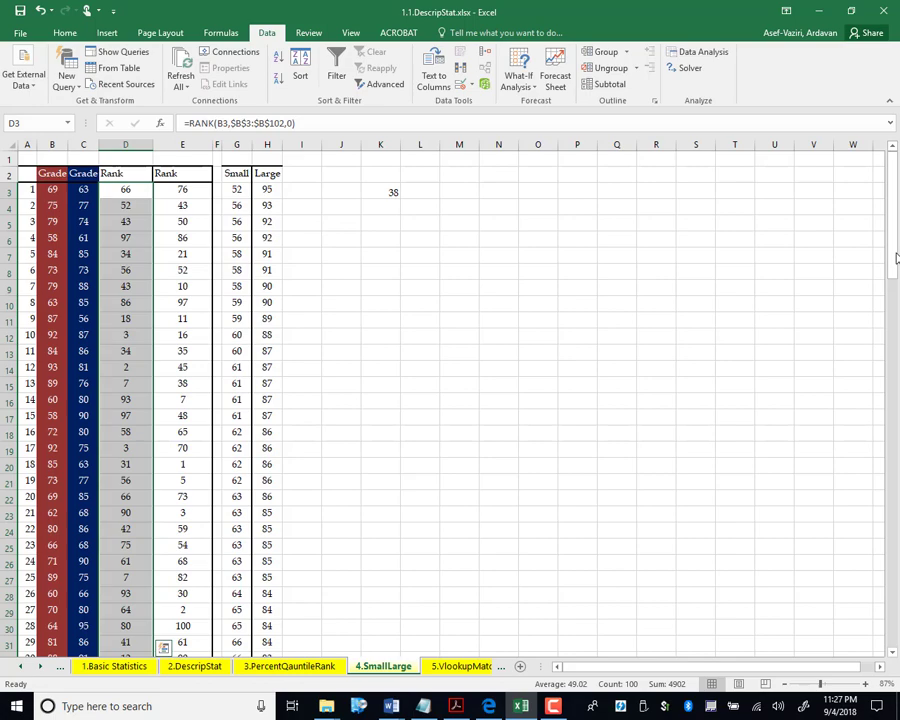
{"action": "left_click_drag", "start_coordinate": [897, 258], "coordinate": [894, 352]}
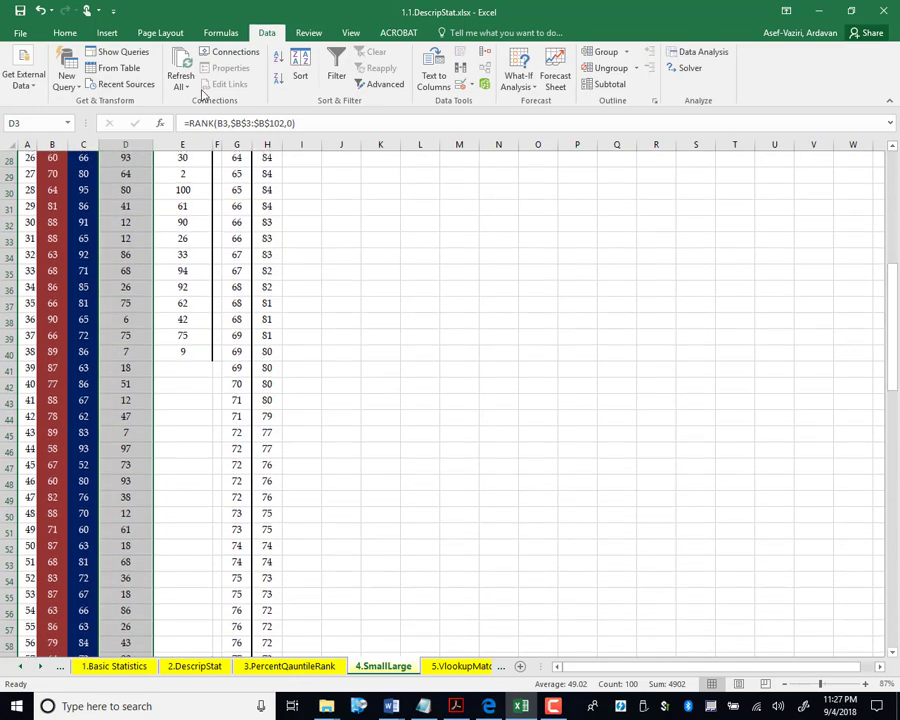
{"action": "scroll", "coordinate": [628, 200], "scroll_direction": "up", "scroll_amount": 9}
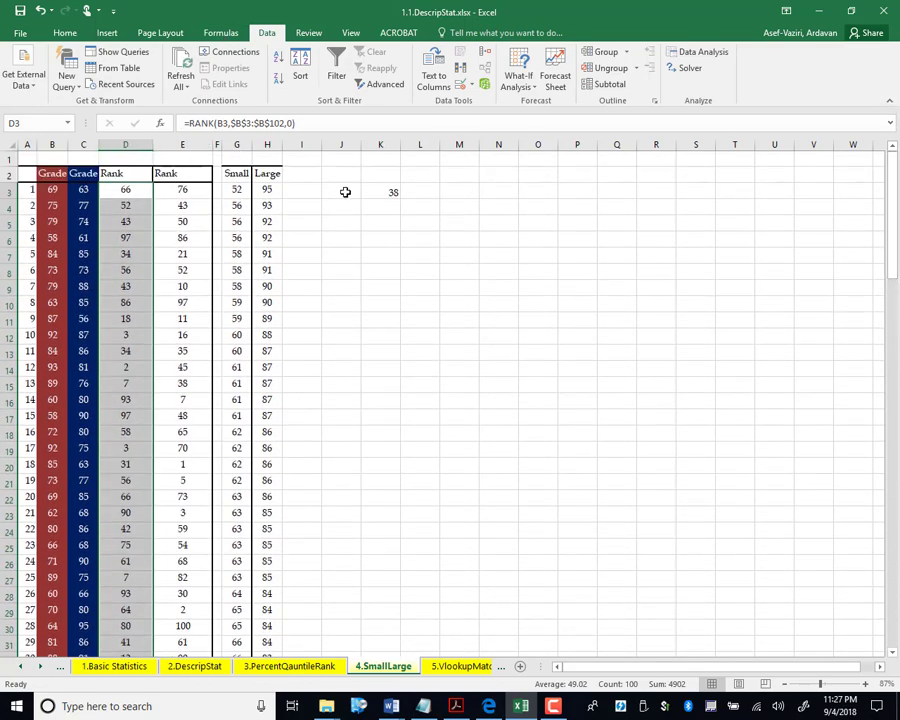
Try clearing the unique ranks from column E, and undo the deletion.
{"action": "left_click", "coordinate": [186, 146]}
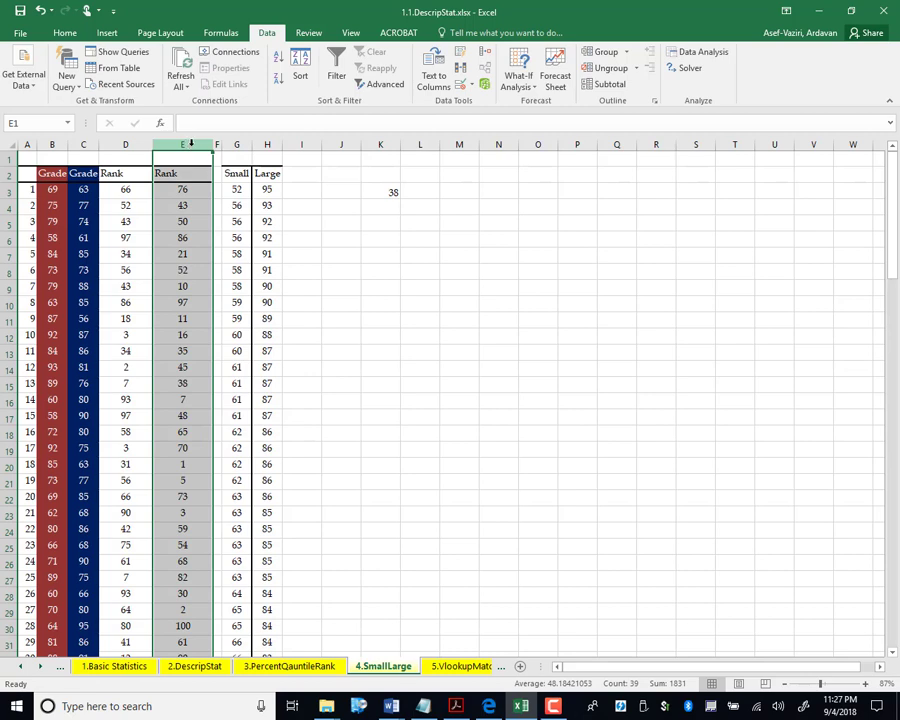
{"action": "right_click", "coordinate": [191, 143]}
{"action": "left_click", "coordinate": [372, 259]}
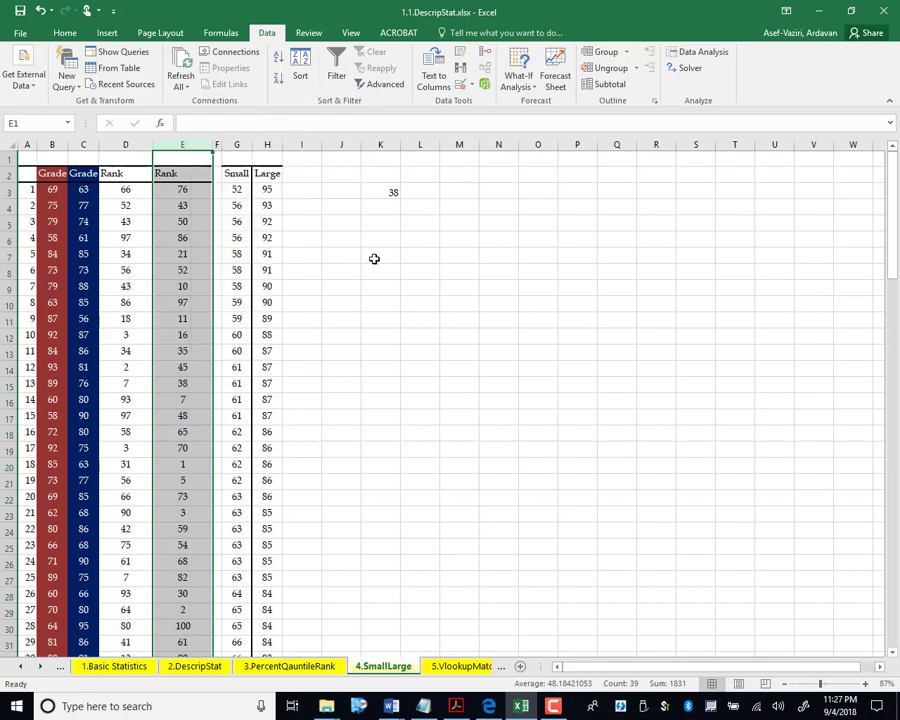
{"action": "key", "text": "Delete"}
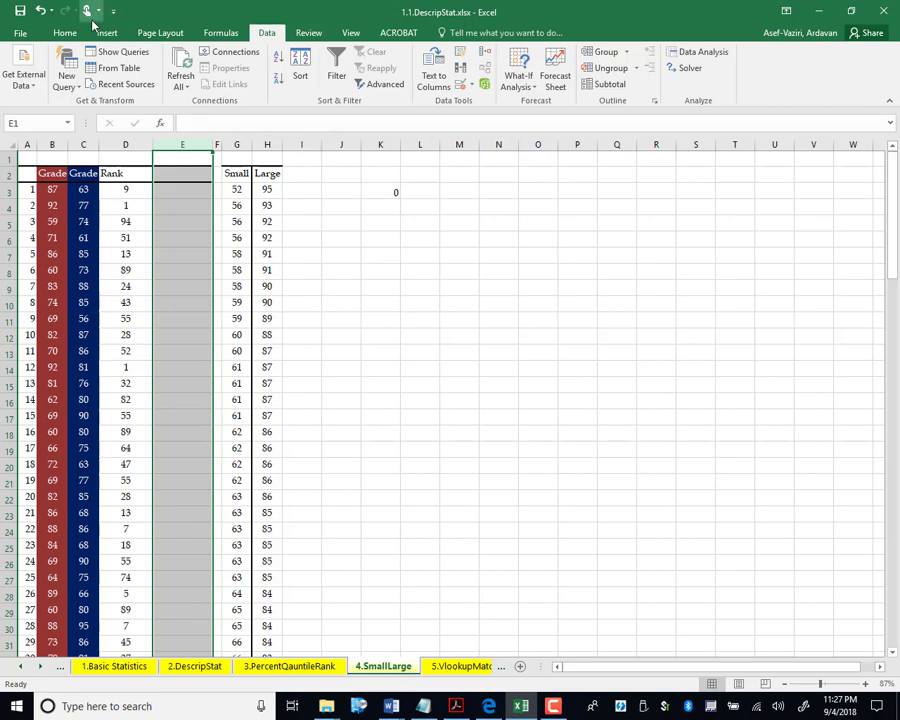
{"action": "left_click", "coordinate": [39, 10]}
Recalculate the sheet several times from an empty cell to compare the rank formulas in column D with the extracted ranks in column E.
{"action": "left_click", "coordinate": [425, 221]}
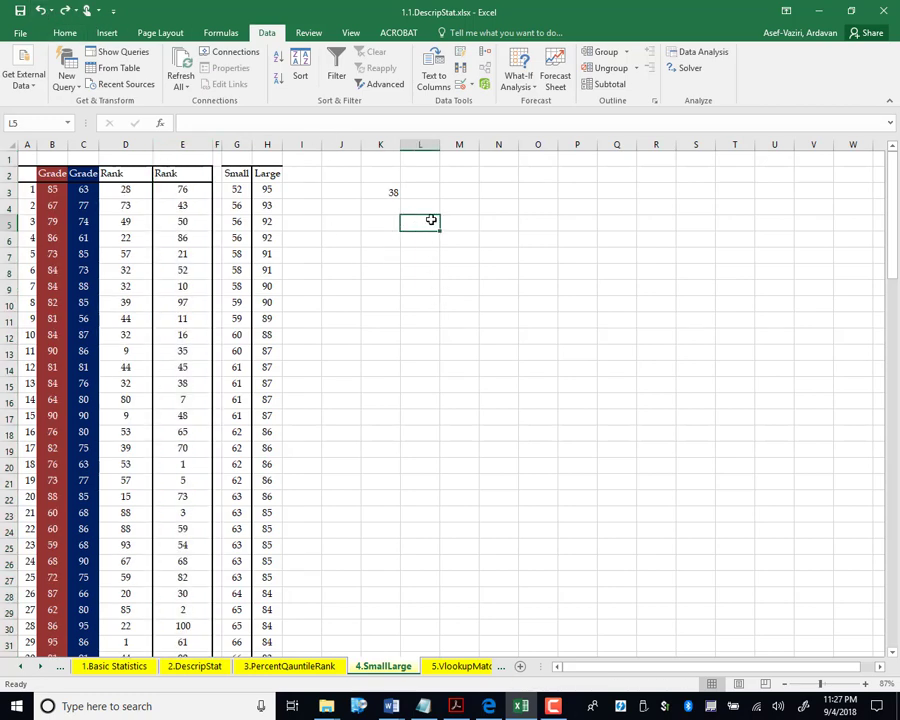
{"action": "key", "text": "F9"}
{"action": "key", "text": "F9"}
{"action": "key", "text": "F9"}
{"action": "key", "text": "F9"}
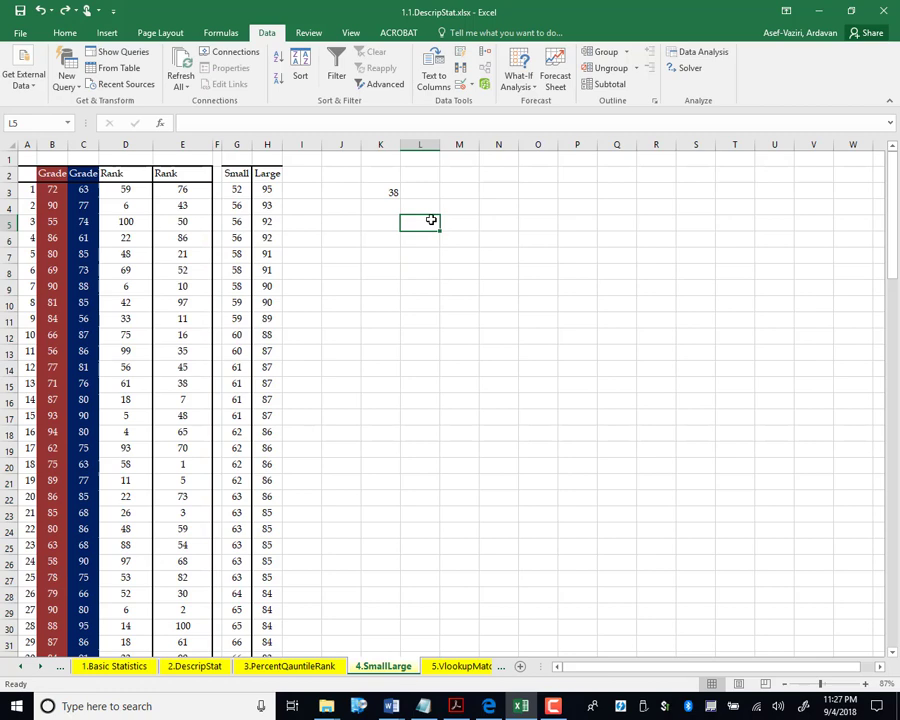
{"action": "key", "text": "F9"}
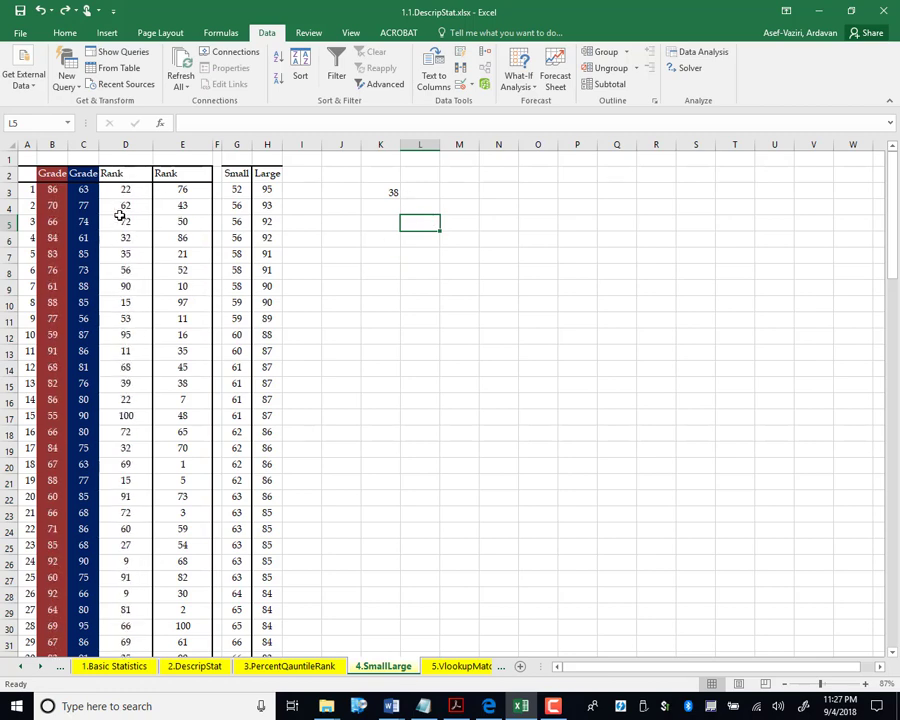
{"action": "left_click", "coordinate": [380, 291]}
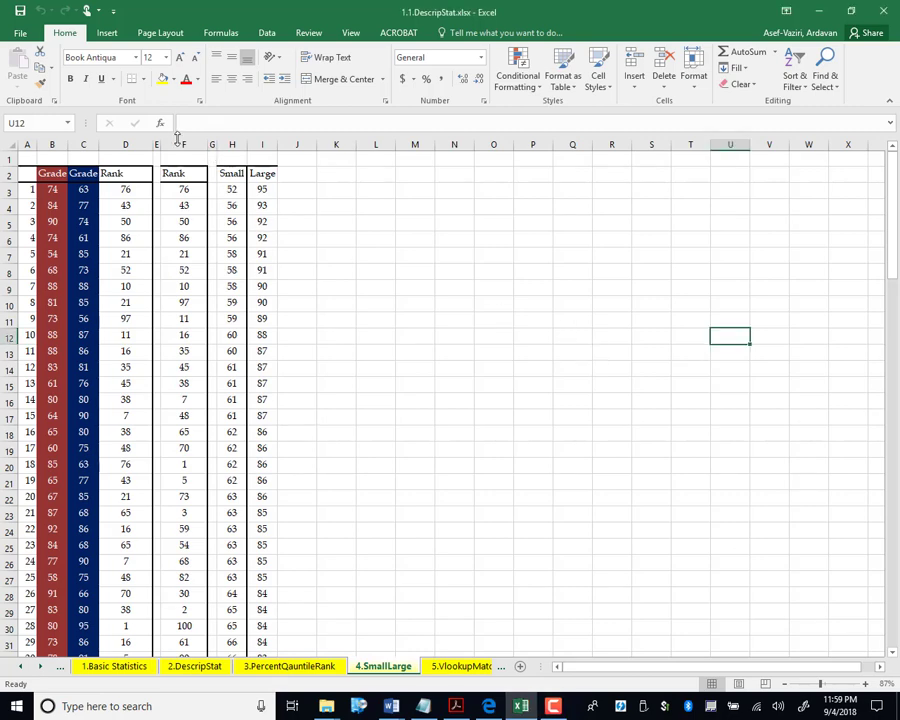
Delete columns D through F, which hold the two Rank lists and the narrow gap between them.
{"action": "left_click_drag", "start_coordinate": [184, 144], "coordinate": [148, 150]}
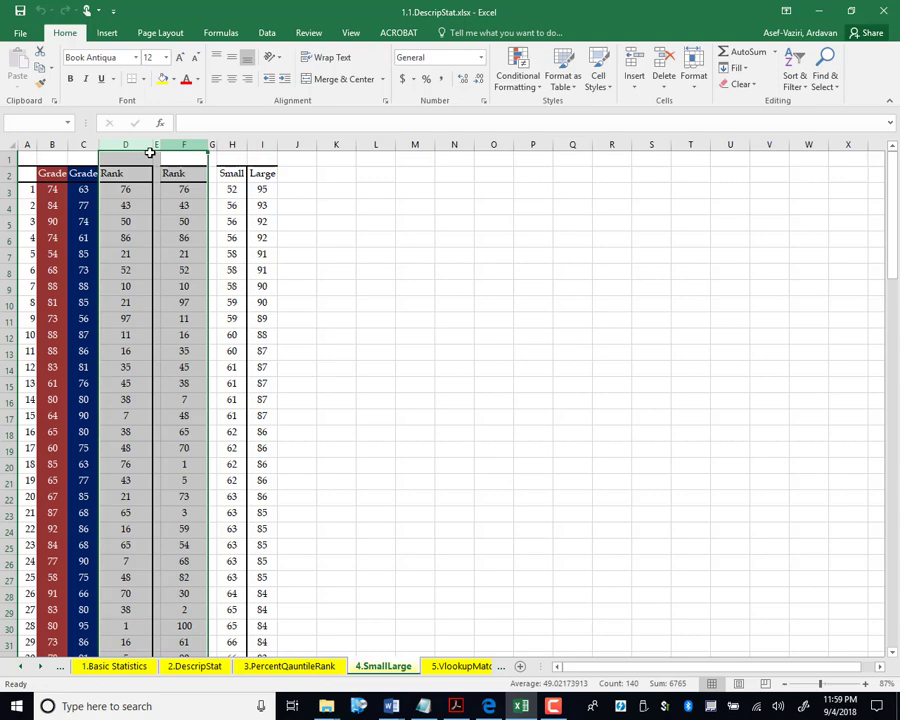
{"action": "right_click", "coordinate": [185, 141]}
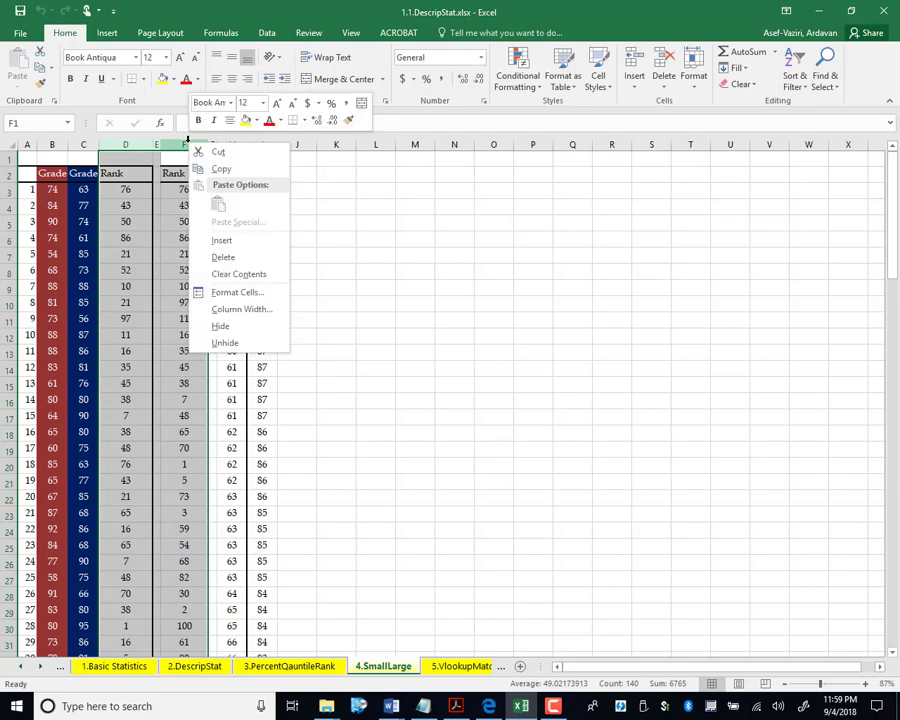
{"action": "left_click", "coordinate": [258, 257]}
Sort only the grades in C3:C102 from smallest to largest, without expanding the selection and with no header row.
{"action": "left_click_drag", "start_coordinate": [82, 189], "coordinate": [88, 626]}
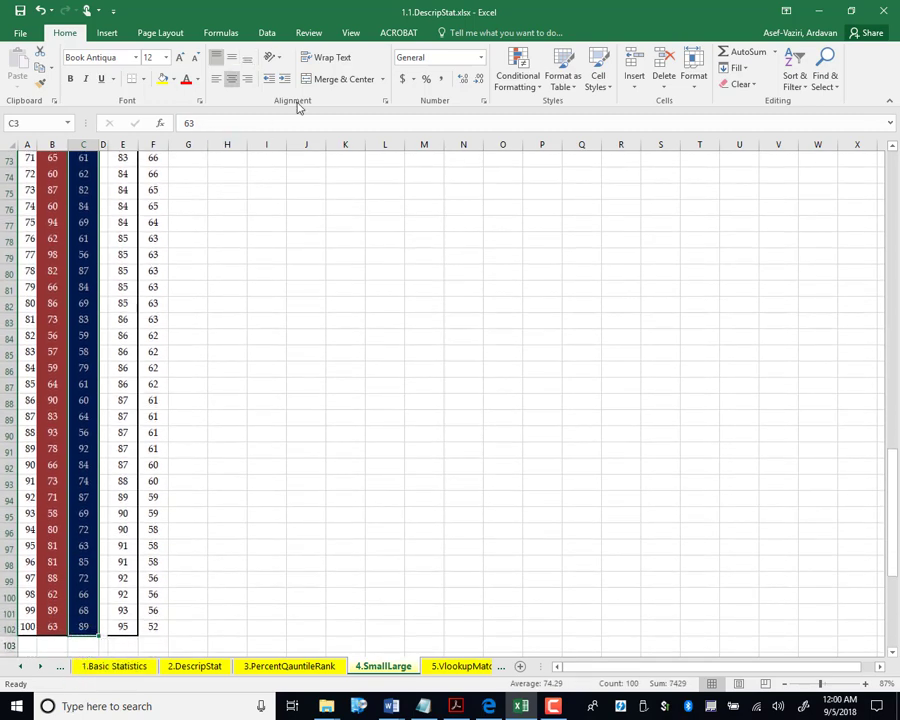
{"action": "left_click", "coordinate": [265, 34]}
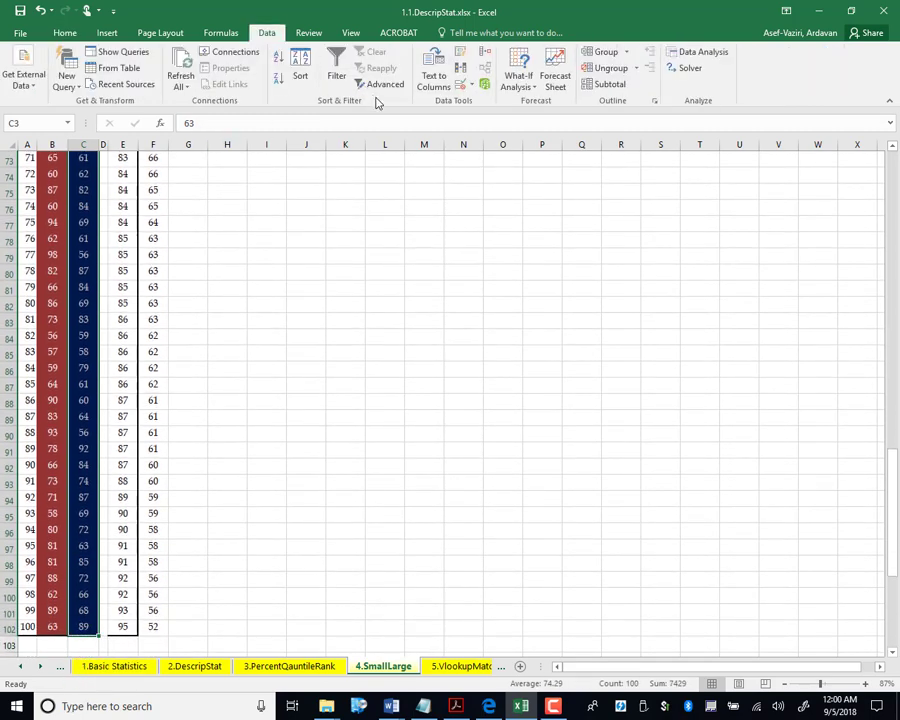
{"action": "left_click", "coordinate": [300, 75]}
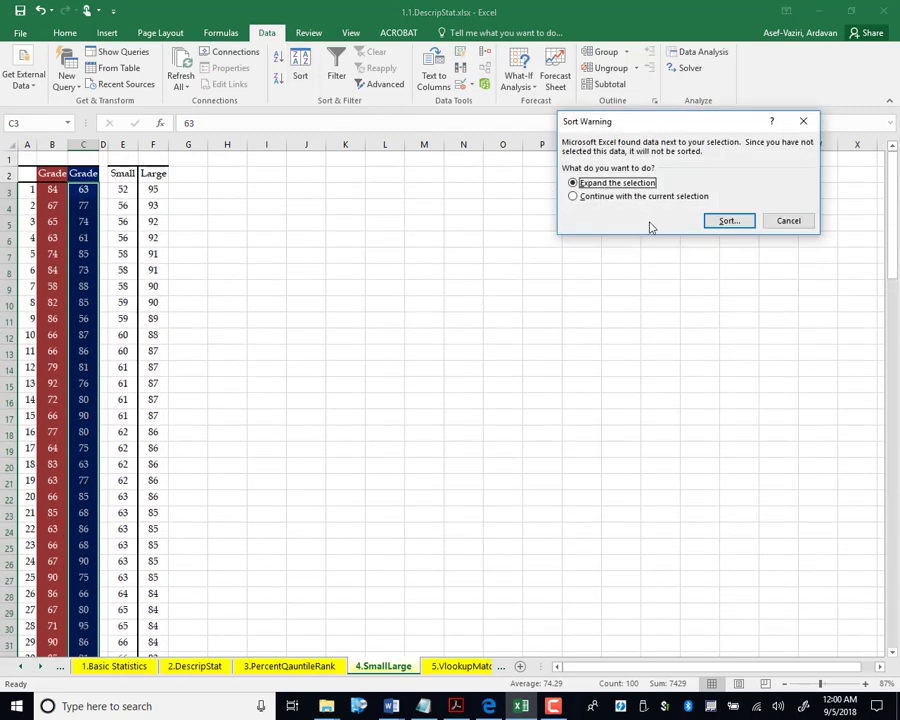
{"action": "left_click", "coordinate": [576, 199]}
{"action": "left_click", "coordinate": [728, 222]}
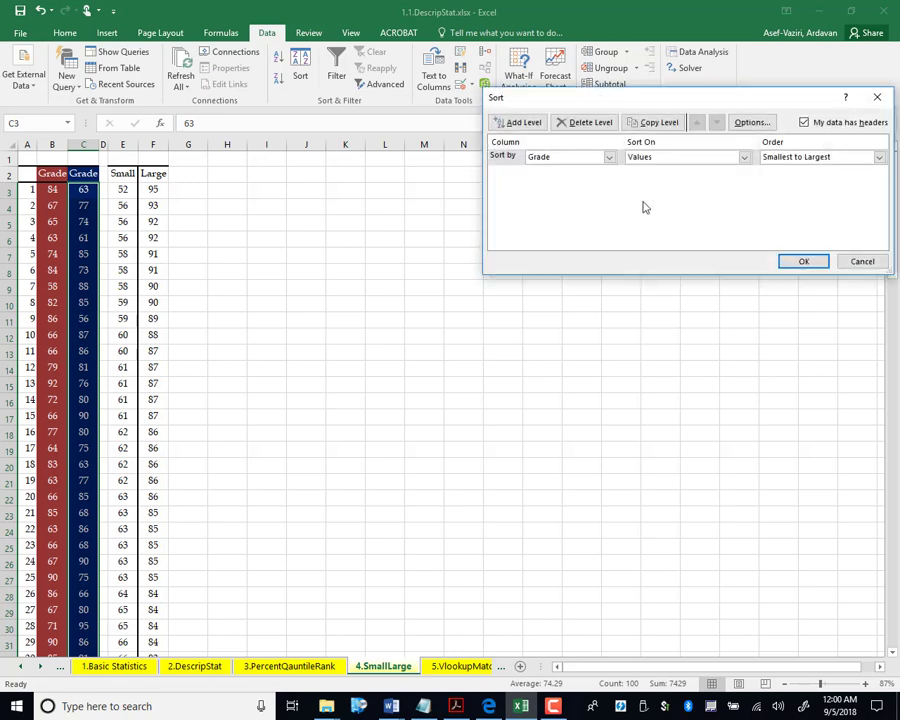
{"action": "left_click", "coordinate": [803, 122]}
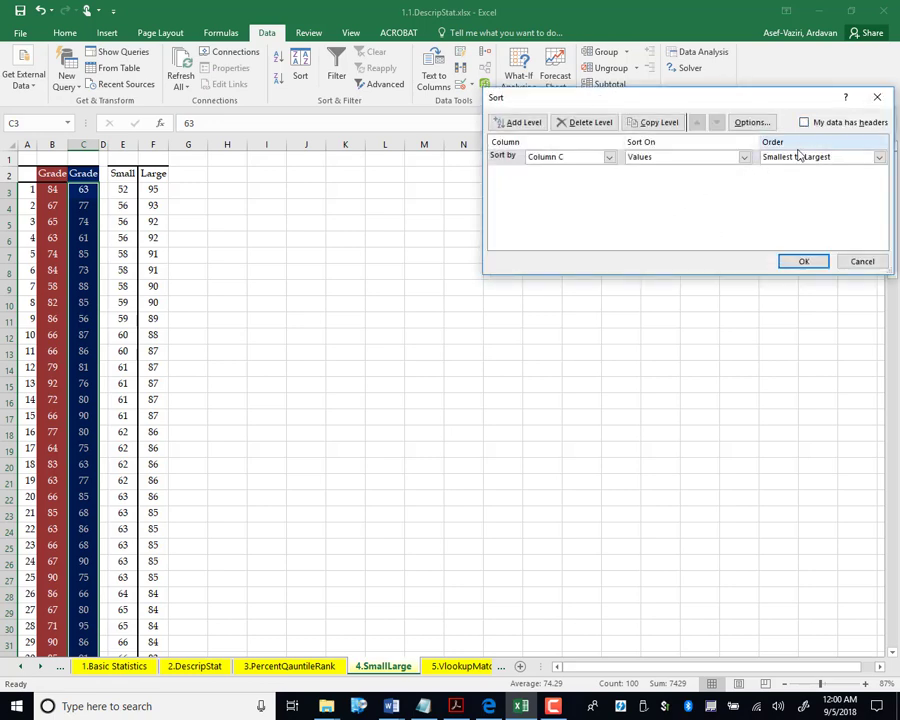
{"action": "left_click", "coordinate": [801, 262]}
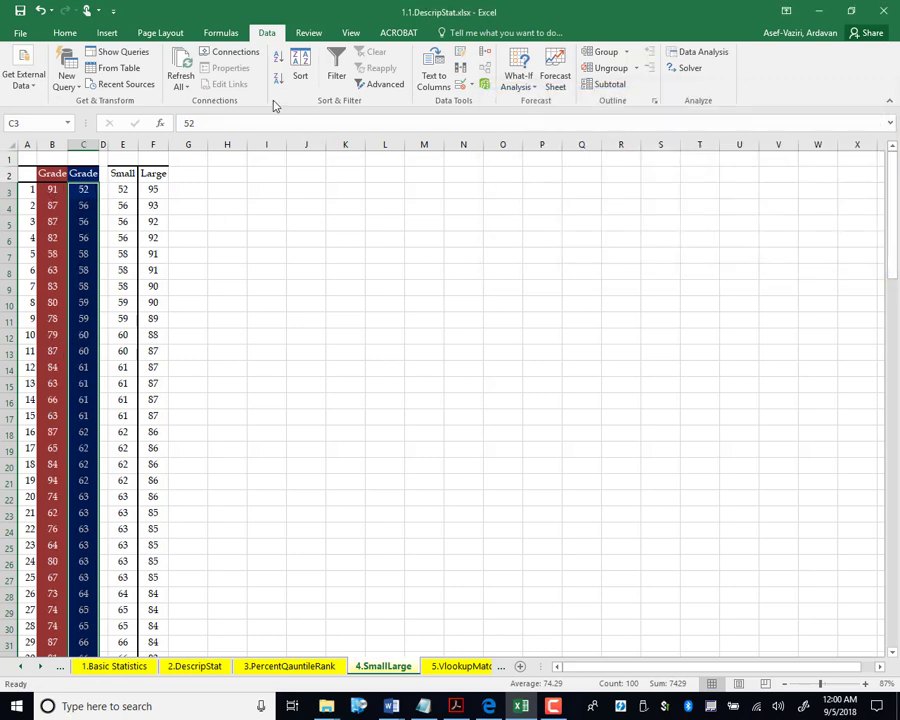
Re-sort the selected column C grades by value from largest to smallest.
{"action": "left_click", "coordinate": [300, 75]}
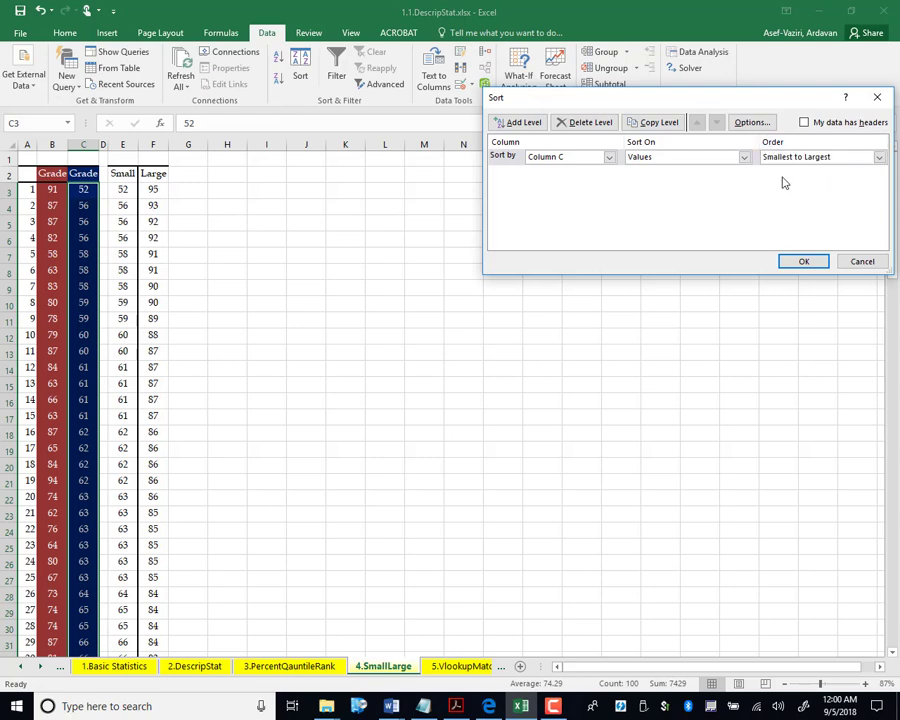
{"action": "left_click", "coordinate": [878, 157]}
{"action": "left_click", "coordinate": [840, 178]}
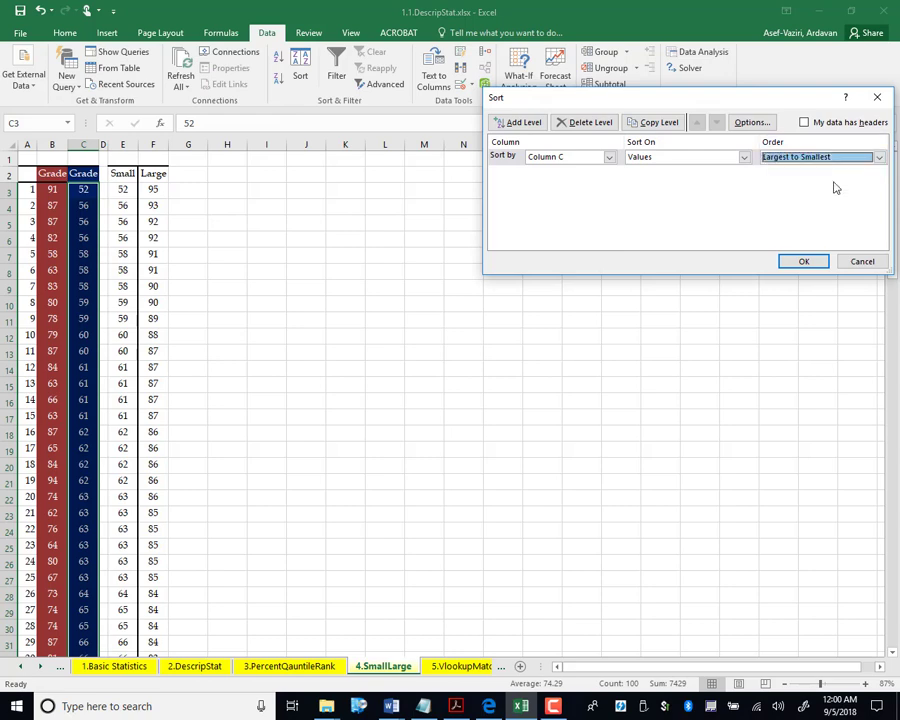
{"action": "left_click", "coordinate": [818, 261]}
Try to sort only the random grades in B3:B102 without expanding the selection, and inspect the formulas in column B.
{"action": "left_click_drag", "start_coordinate": [52, 189], "coordinate": [56, 622]}
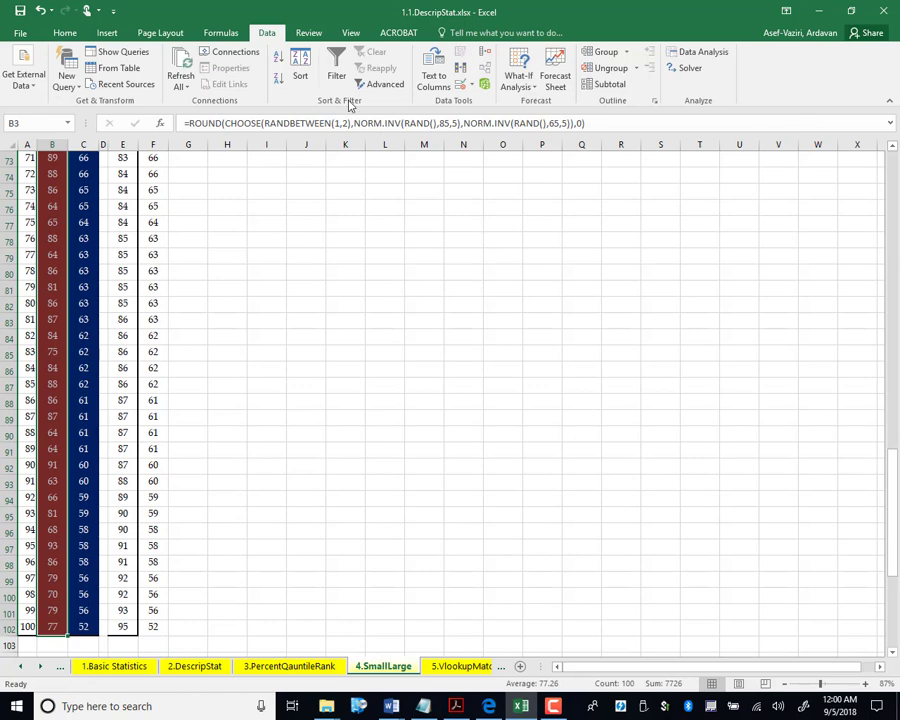
{"action": "left_click", "coordinate": [302, 80]}
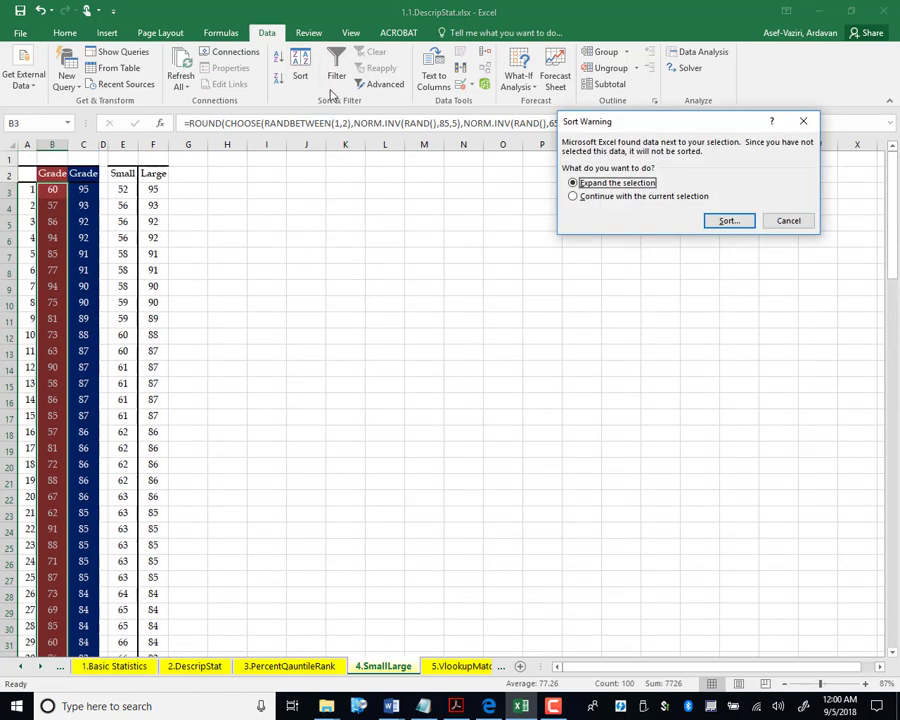
{"action": "left_click", "coordinate": [574, 197]}
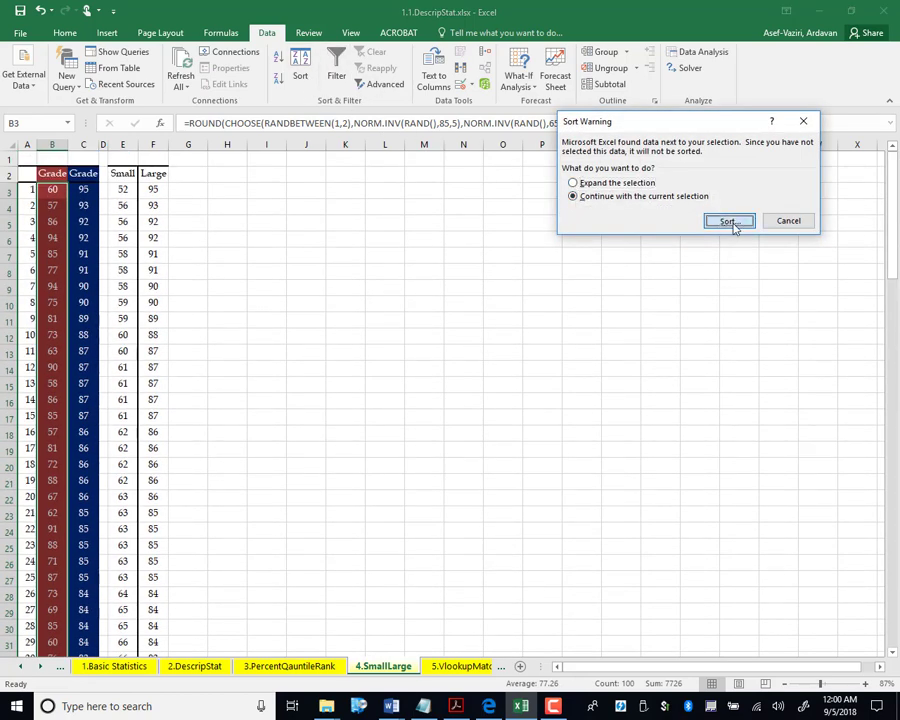
{"action": "left_click", "coordinate": [729, 222]}
{"action": "key", "text": "Return"}
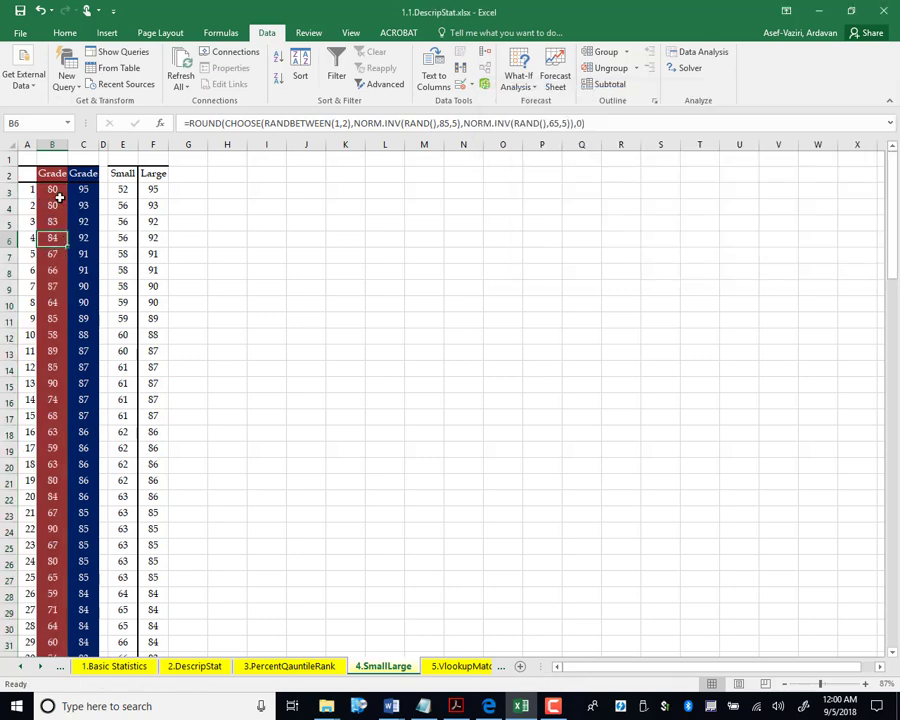
{"action": "left_click", "coordinate": [52, 254]}
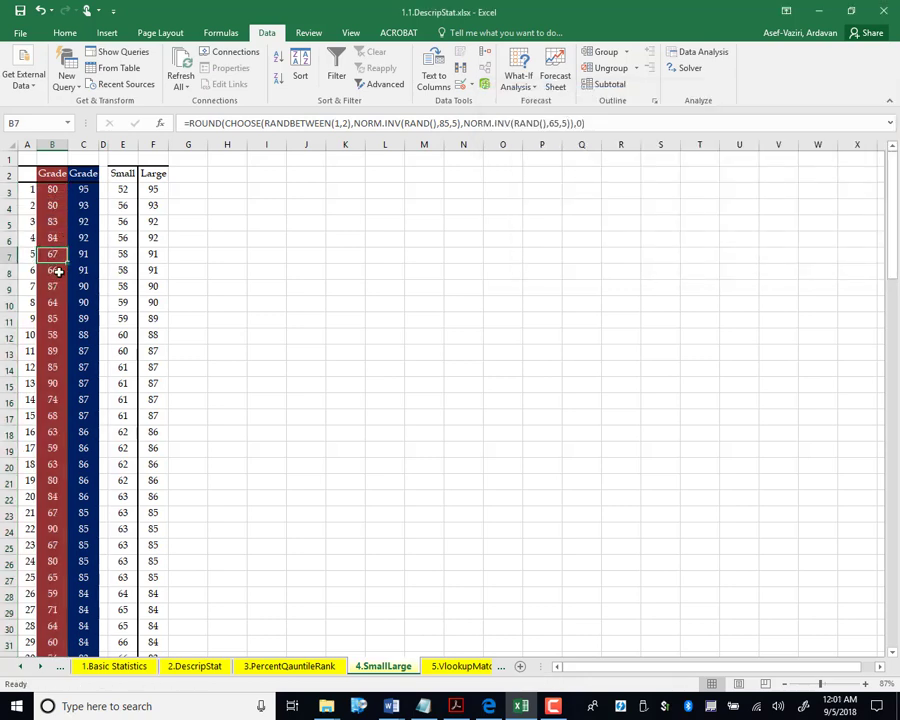
{"action": "left_click", "coordinate": [59, 271]}
{"action": "left_click", "coordinate": [56, 255]}
{"action": "left_click", "coordinate": [55, 188]}
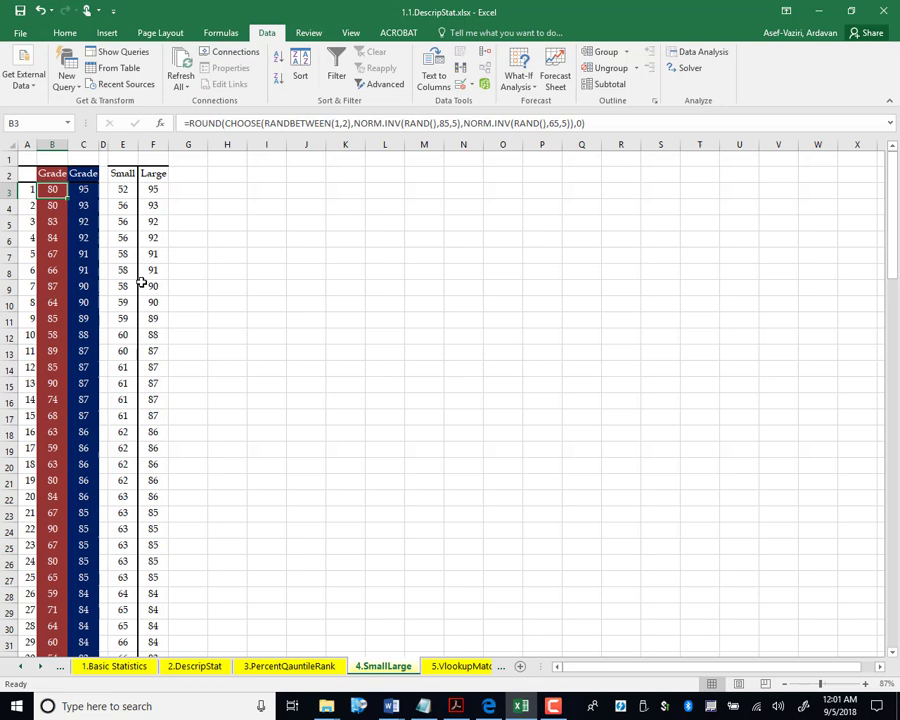
Enter =SMALL($B$3:$B$102,A3) in E3, the first cell under the Small header.
{"action": "left_click", "coordinate": [128, 192]}
{"action": "type", "text": "="}
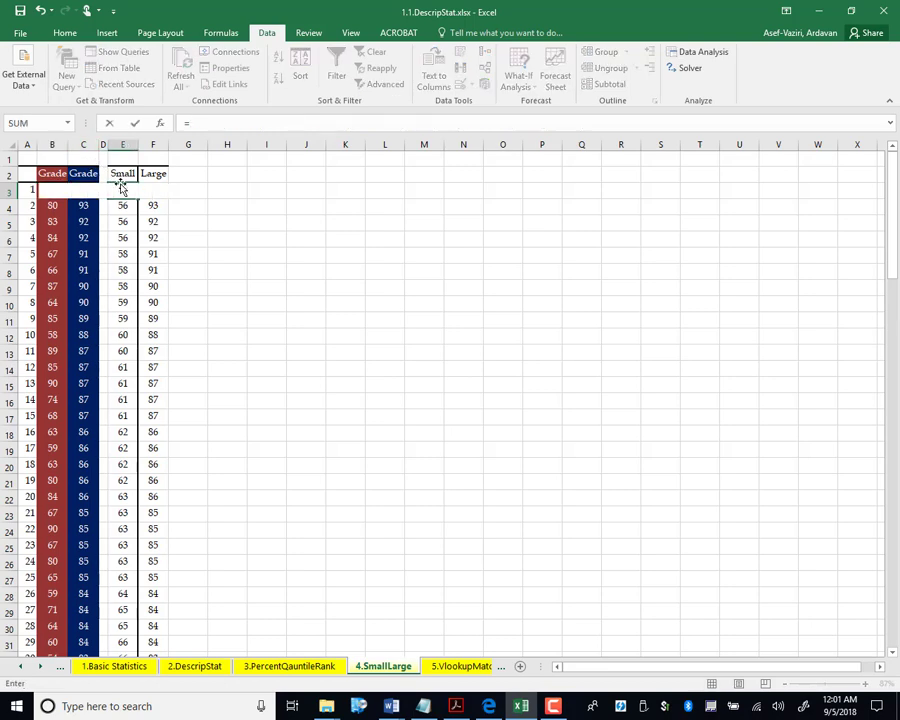
{"action": "type", "text": "small("}
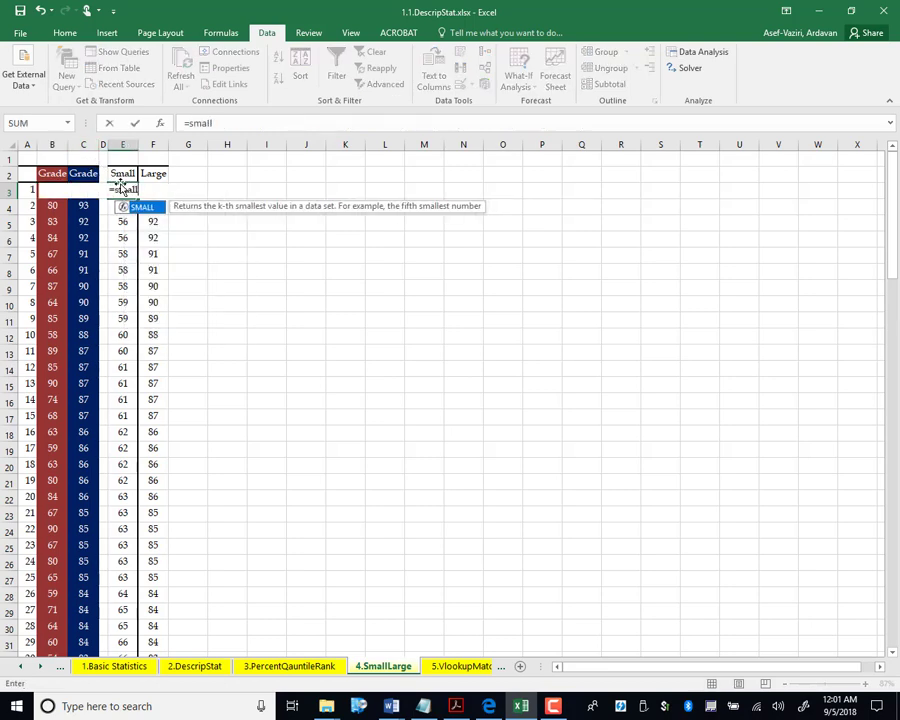
{"action": "left_click", "coordinate": [53, 206]}
{"action": "left_click", "coordinate": [41, 193]}
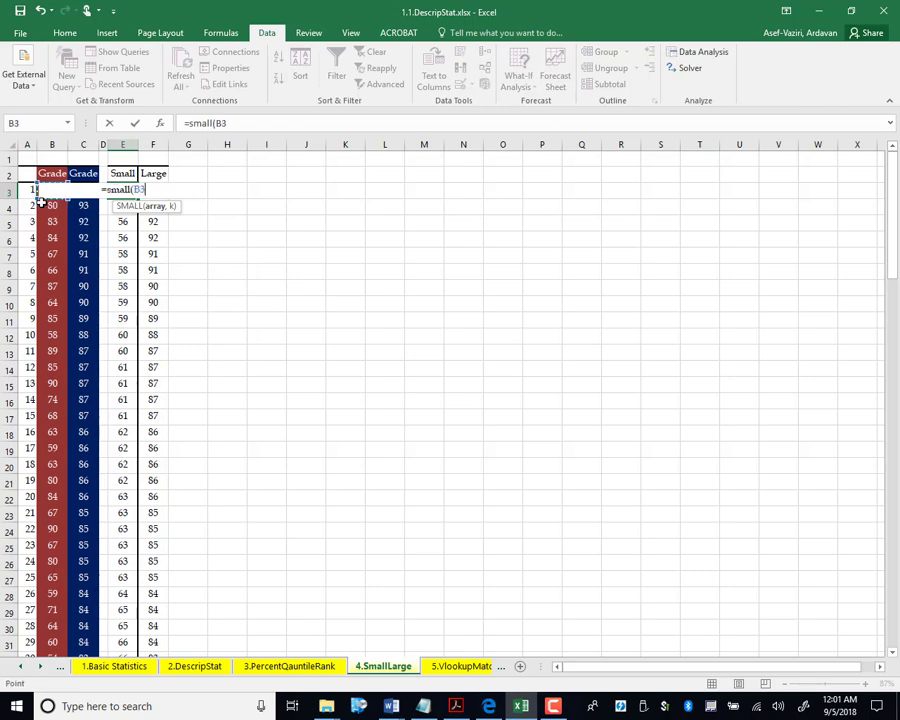
{"action": "key", "text": "ctrl+shift+Down"}
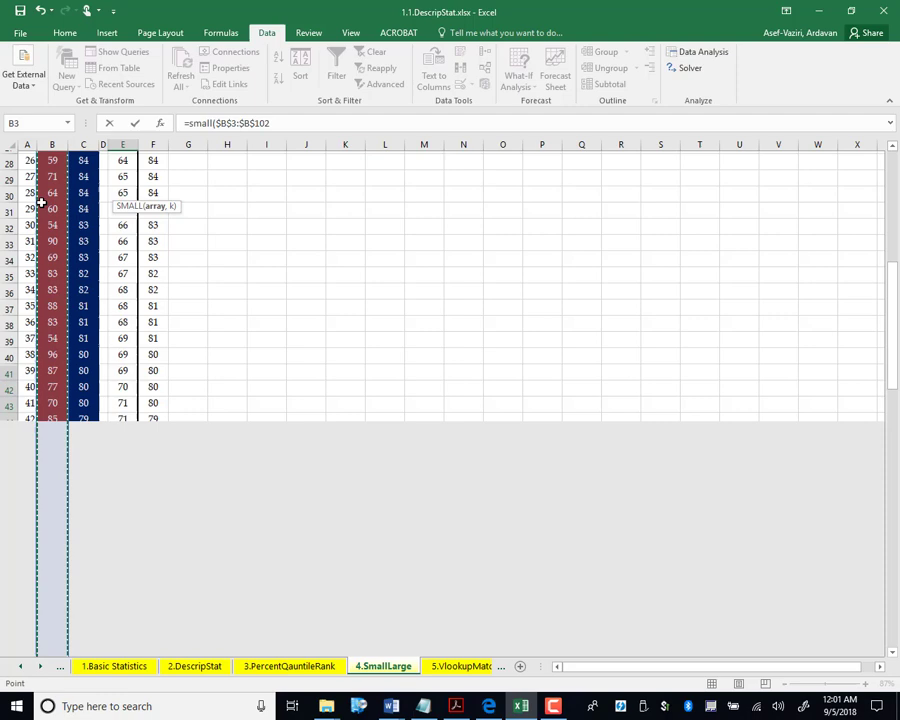
{"action": "type", "text": ","}
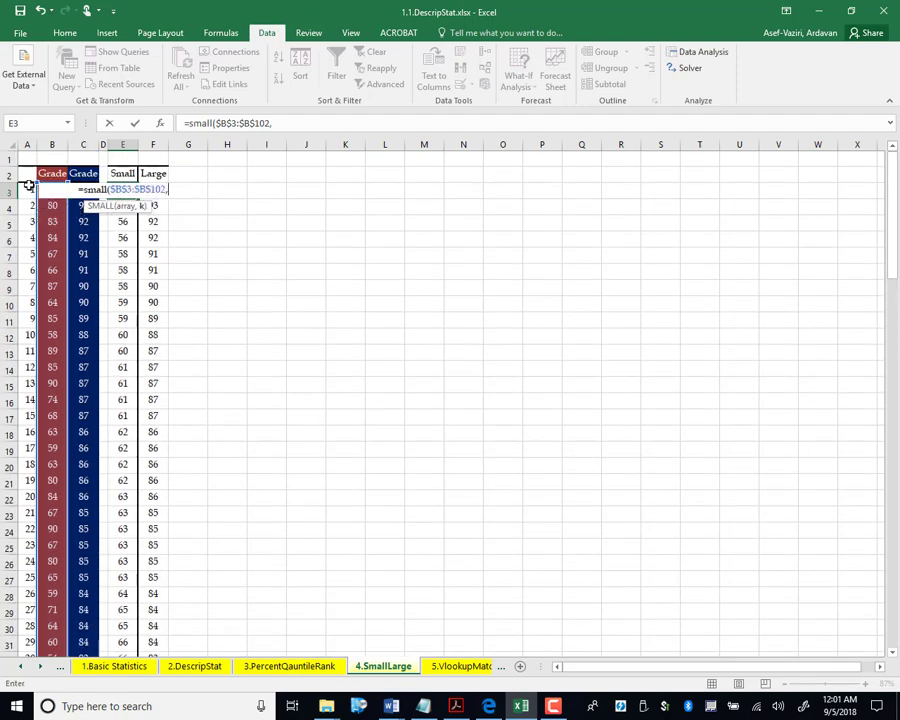
{"action": "left_click", "coordinate": [29, 186]}
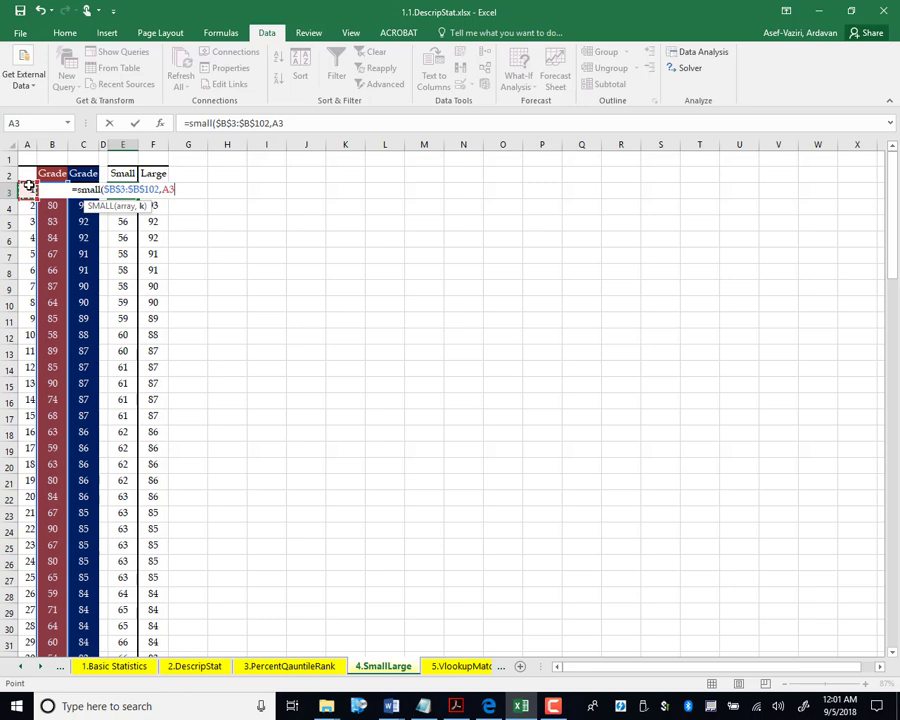
{"action": "key", "text": "Return"}
Clear the old formulas below E3, copy the new SMALL formula into E4 and check its references.
{"action": "left_click_drag", "start_coordinate": [122, 205], "coordinate": [122, 577]}
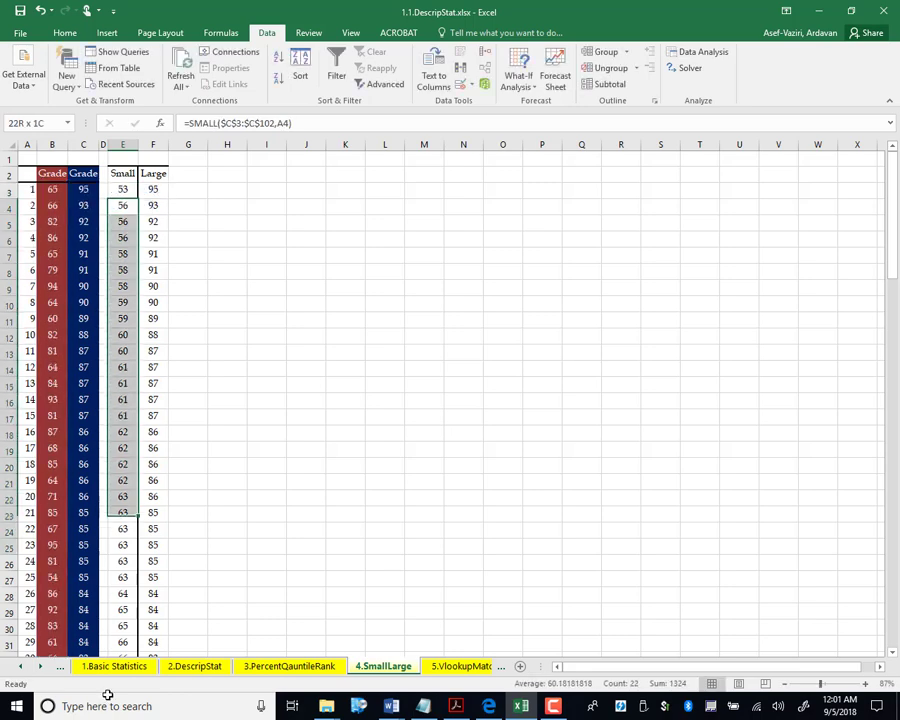
{"action": "key", "text": "Delete"}
{"action": "left_click", "coordinate": [122, 189]}
{"action": "left_click_drag", "start_coordinate": [138, 197], "coordinate": [130, 210]}
{"action": "left_click", "coordinate": [130, 209]}
{"action": "double_click", "coordinate": [130, 207]}
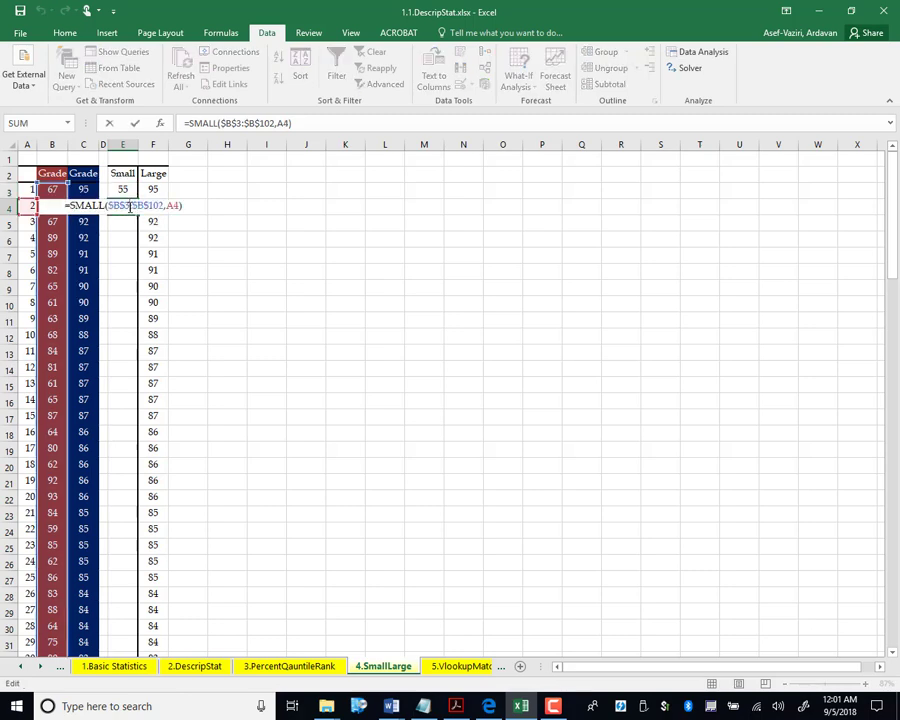
{"action": "key", "text": "Return"}
{"action": "left_click", "coordinate": [130, 206]}
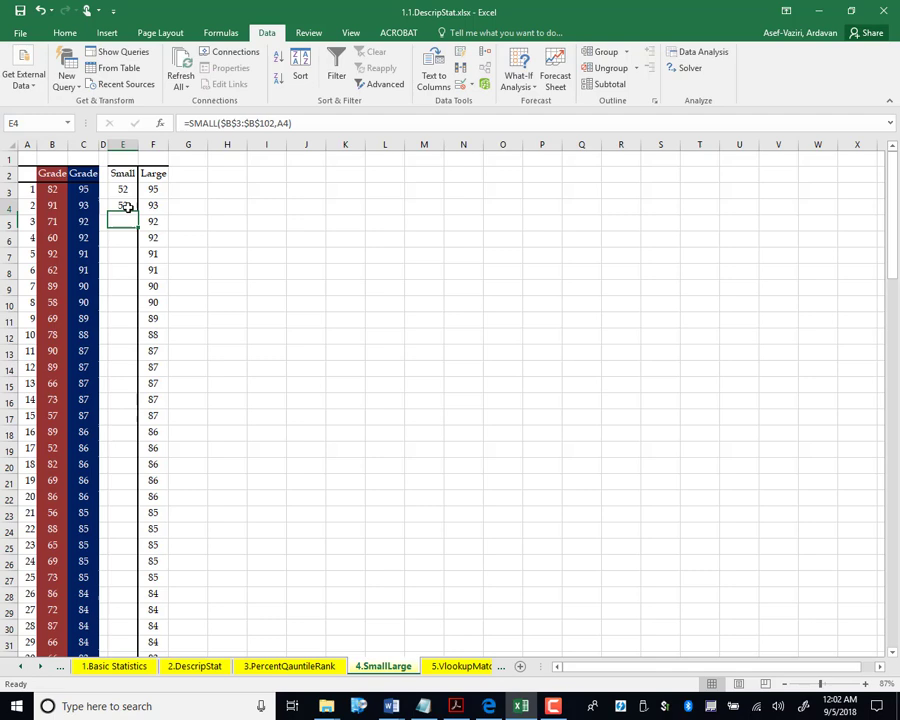
Copy the SMALL formula into E5 and fill it down the Small column through row 102.
{"action": "left_click_drag", "start_coordinate": [138, 213], "coordinate": [131, 235]}
{"action": "left_click", "coordinate": [122, 221]}
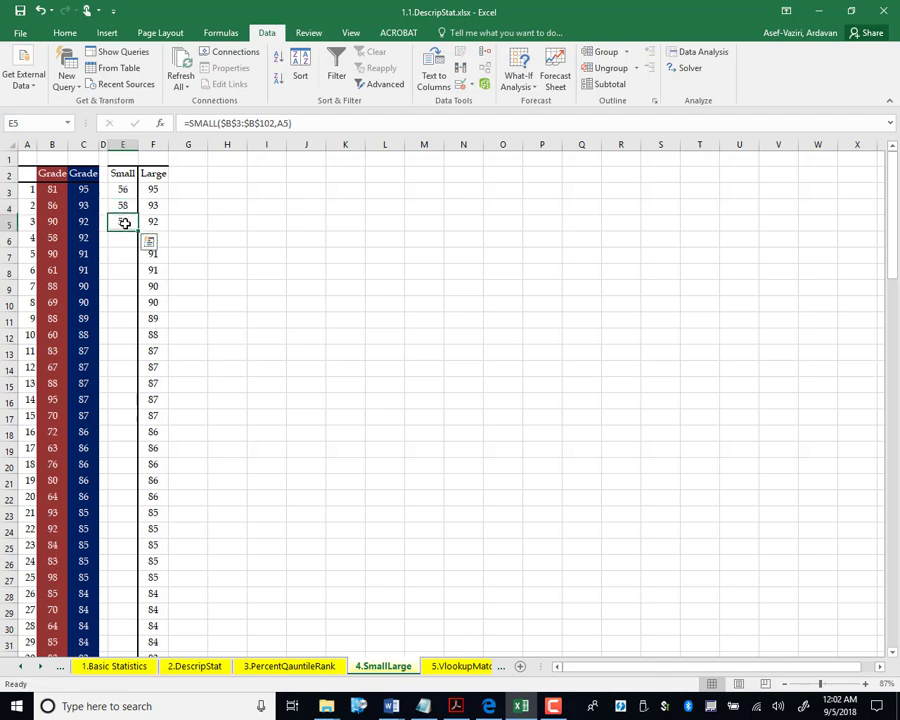
{"action": "double_click", "coordinate": [122, 221]}
{"action": "key", "text": "ctrl+Return"}
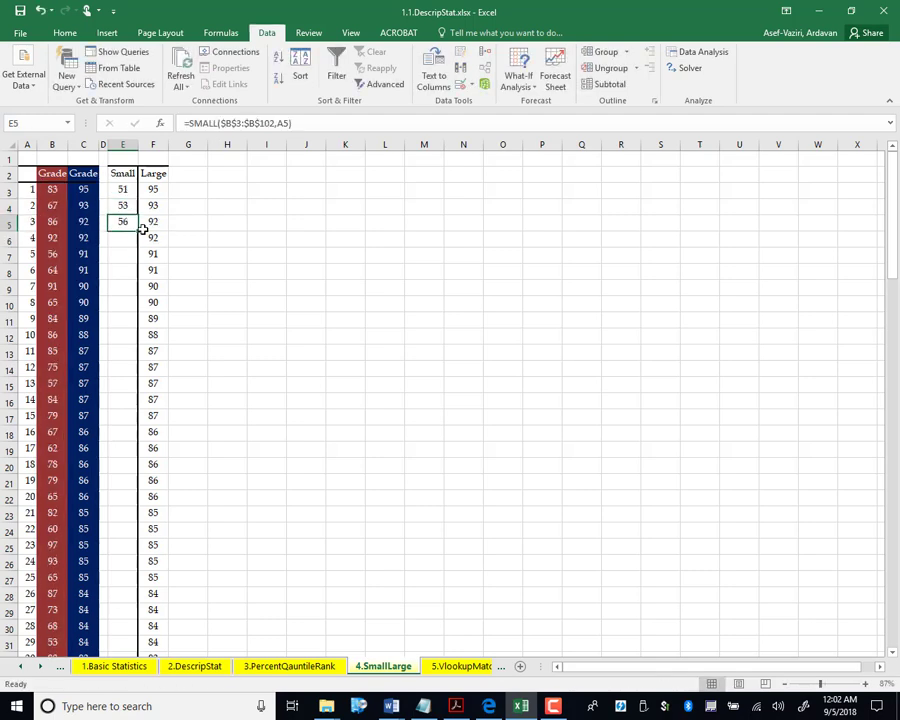
{"action": "double_click", "coordinate": [137, 232]}
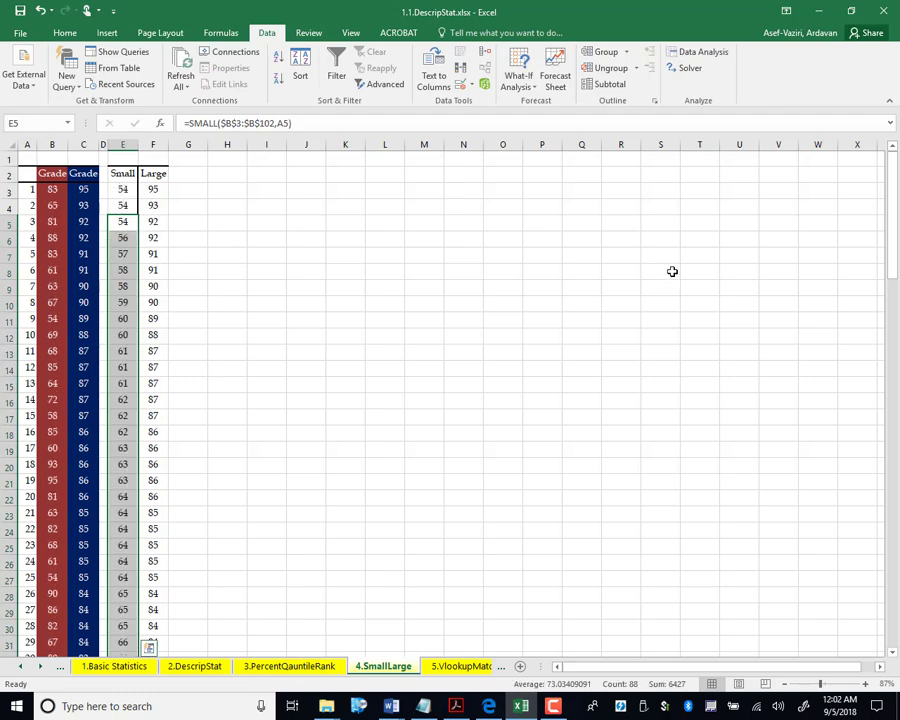
{"action": "left_click_drag", "start_coordinate": [897, 266], "coordinate": [897, 540]}
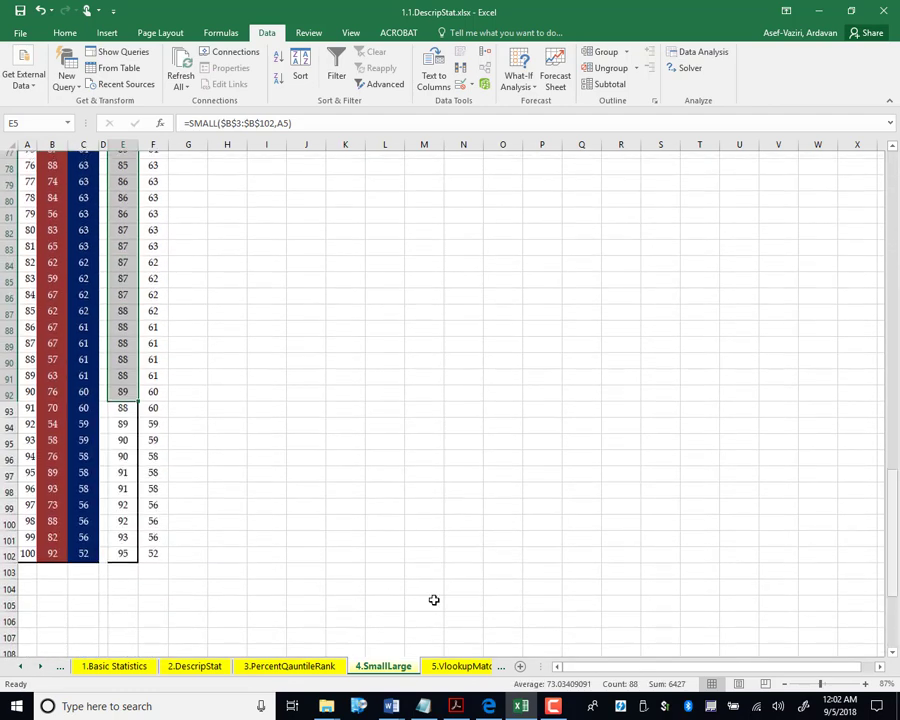
{"action": "scroll", "coordinate": [300, 500], "scroll_direction": "down", "scroll_amount": 1}
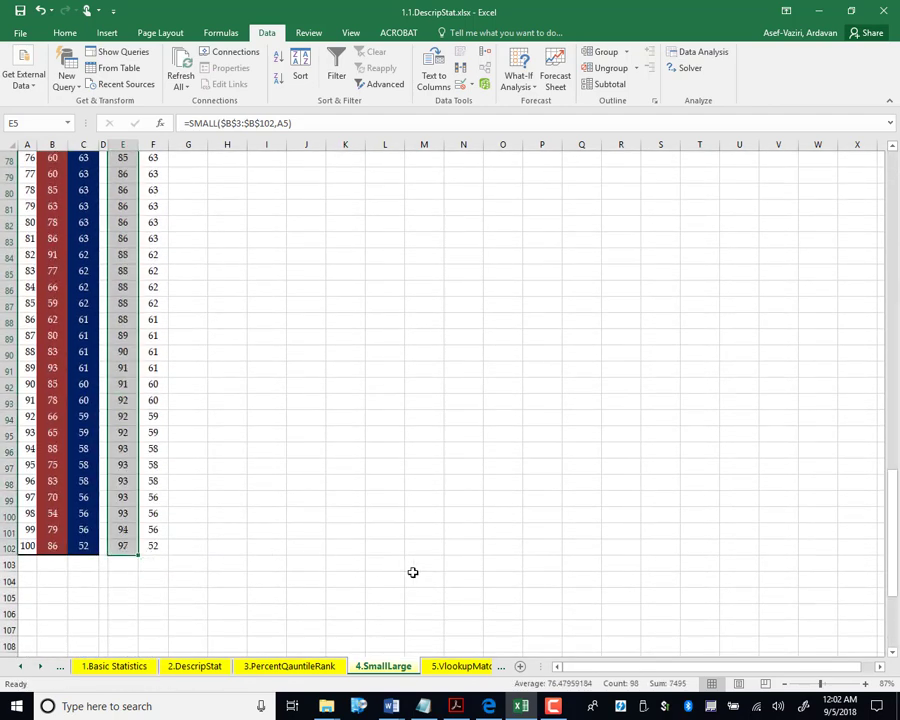
{"action": "left_click", "coordinate": [589, 351]}
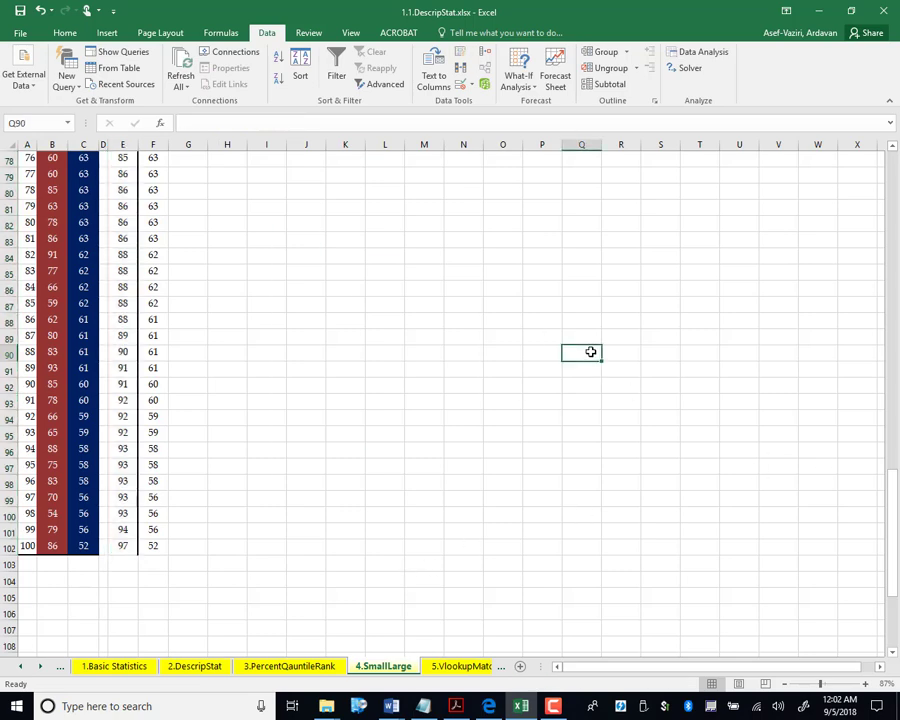
{"action": "scroll", "coordinate": [591, 352], "scroll_direction": "up", "scroll_amount": 20}
{"action": "left_click", "coordinate": [236, 236]}
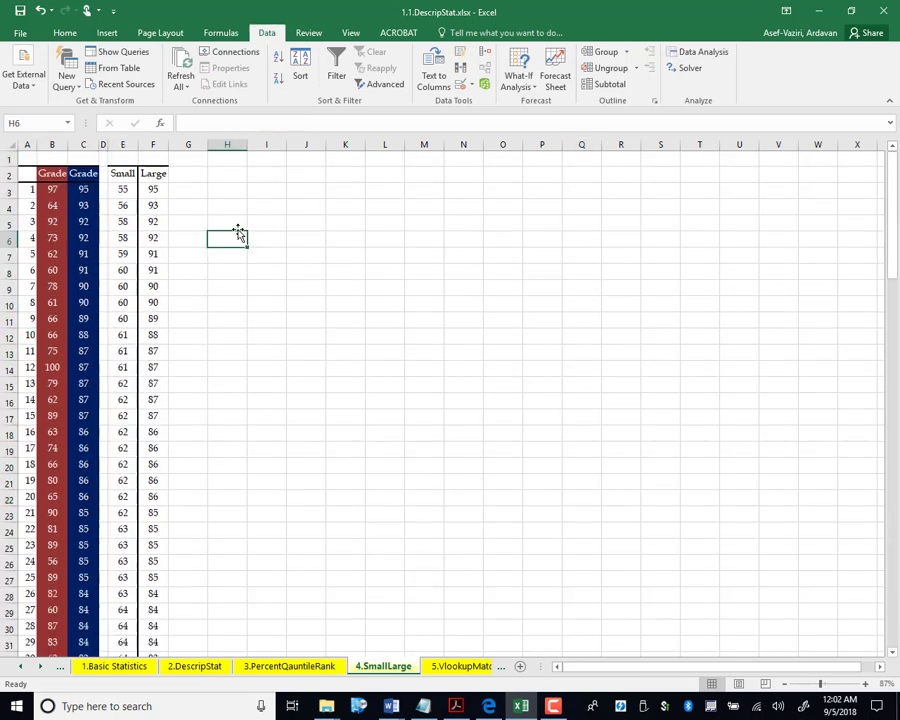
Recalculate the sheet repeatedly to examine how the Small column follows the random grades in column B.
{"action": "key", "text": "F9"}
{"action": "key", "text": "F9"}
{"action": "key", "text": "F9"}
{"action": "key", "text": "F9"}
{"action": "key", "text": "F9"}
{"action": "key", "text": "F9"}
{"action": "key", "text": "F9"}
{"action": "key", "text": "F9"}
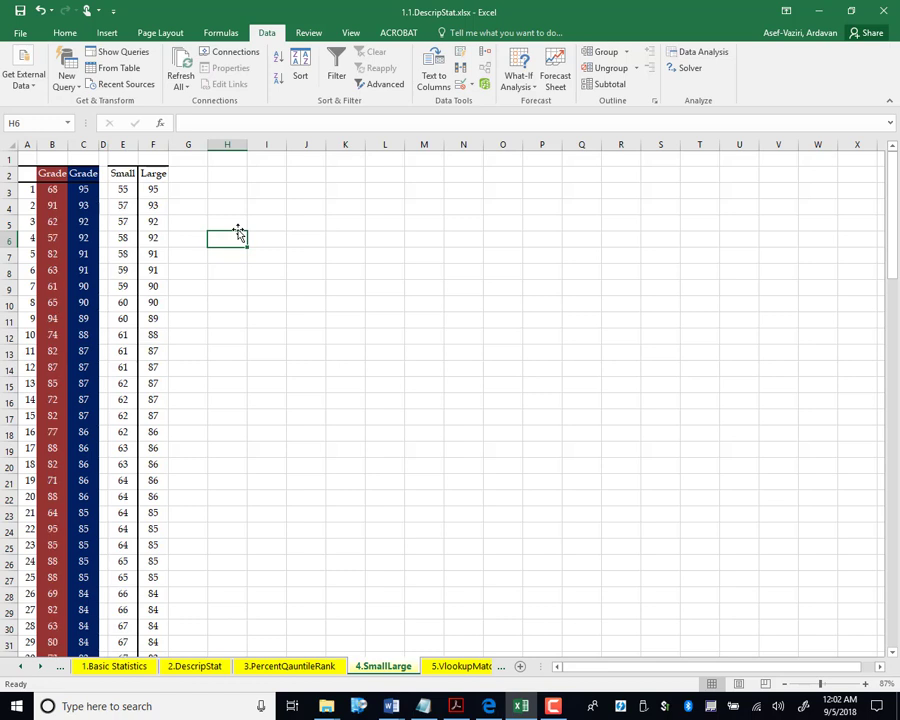
{"action": "key", "text": "F9"}
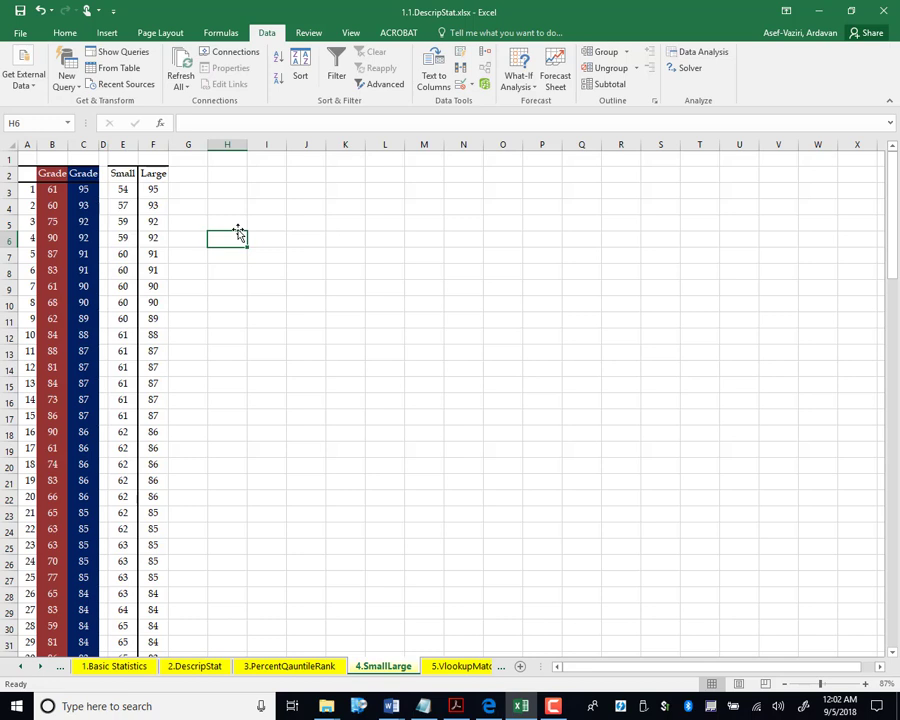
Clear the old LARGE formulas in column F from F3 downward.
{"action": "left_click", "coordinate": [154, 188]}
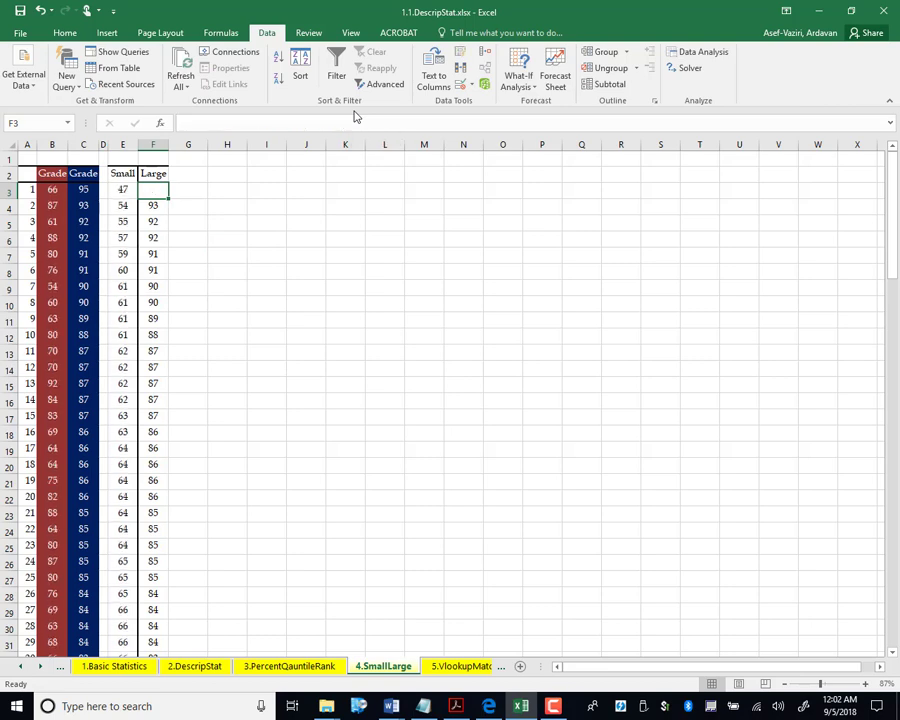
{"action": "left_click_drag", "start_coordinate": [154, 190], "coordinate": [155, 712]}
{"action": "key", "text": "ctrl+z"}
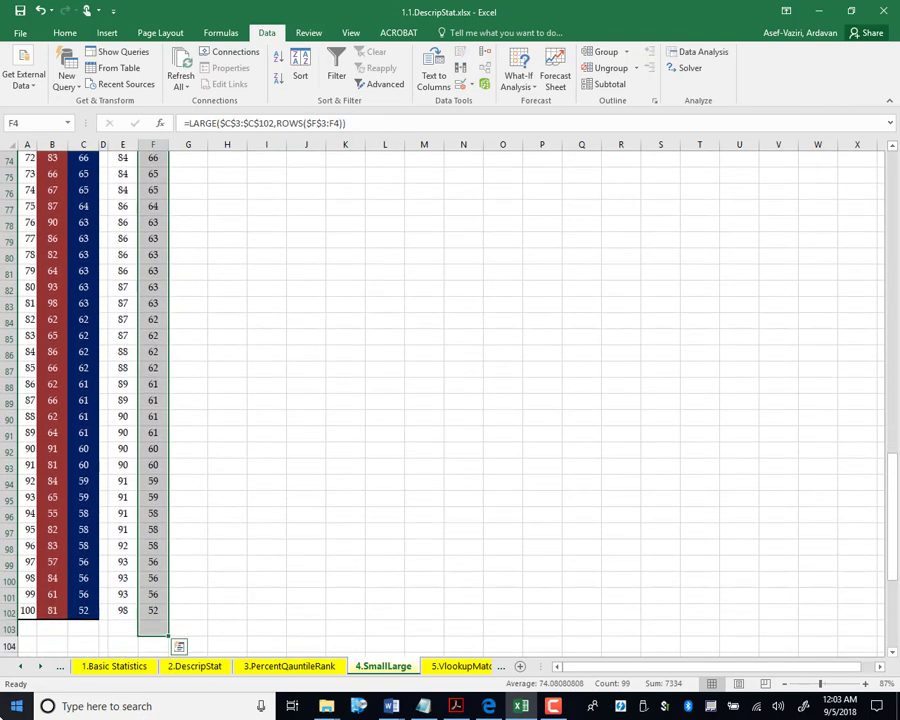
Enter =LARGE($B$3:$B$102,A3) in F3, the first cell under the Large header.
{"action": "left_click", "coordinate": [164, 189]}
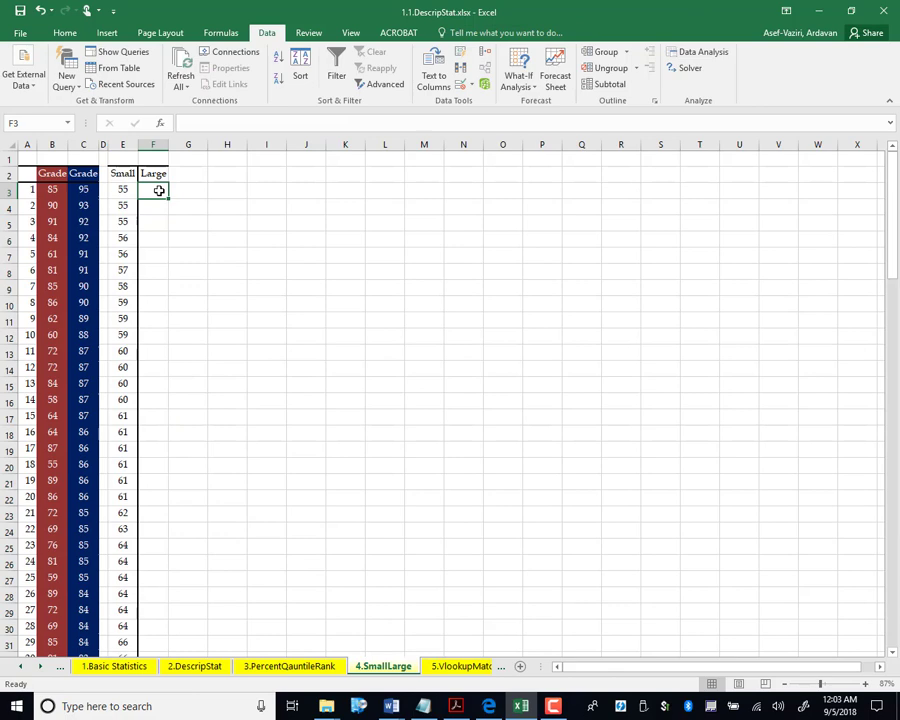
{"action": "type", "text": "="}
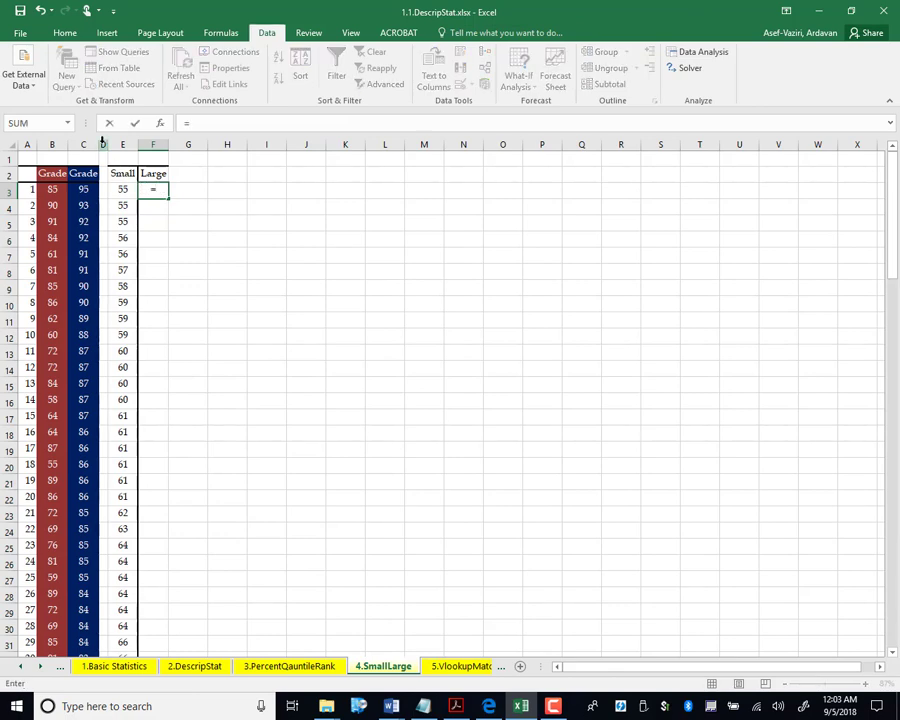
{"action": "type", "text": "large("}
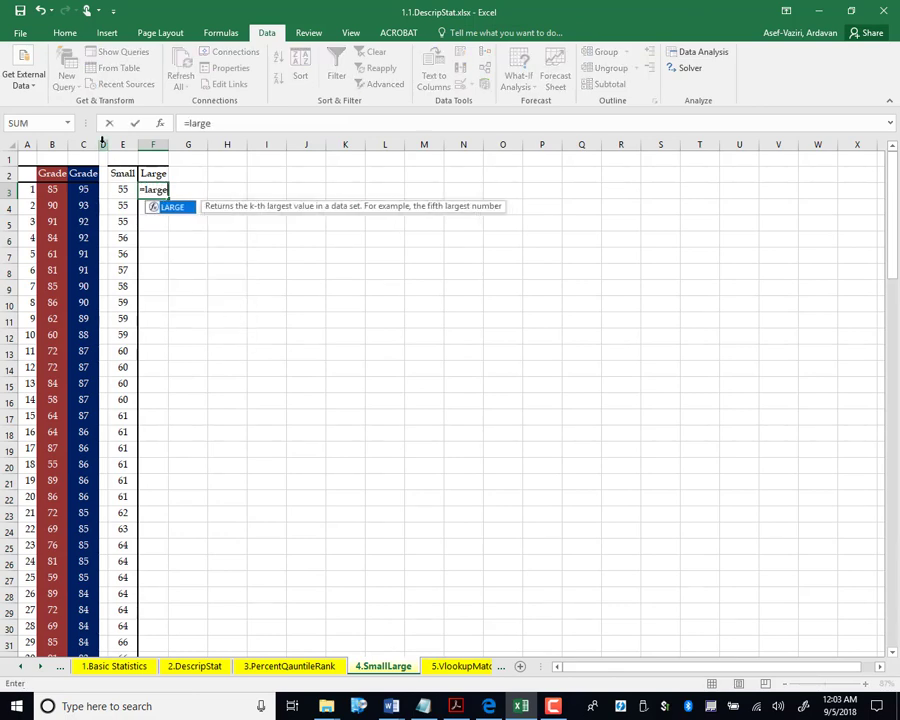
{"action": "left_click", "coordinate": [52, 189]}
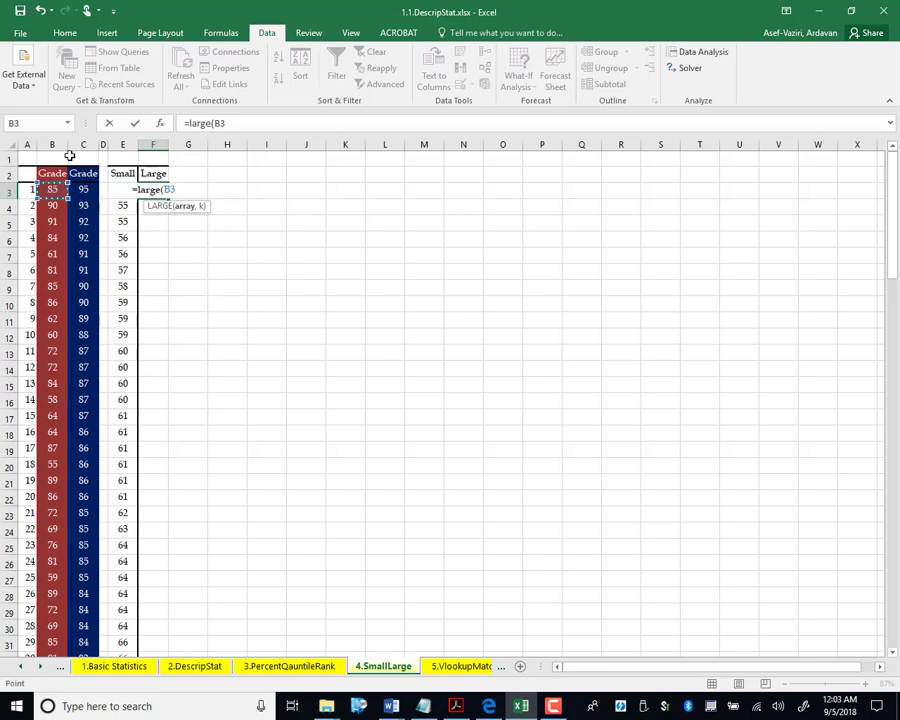
{"action": "key", "text": "ctrl+shift+Down"}
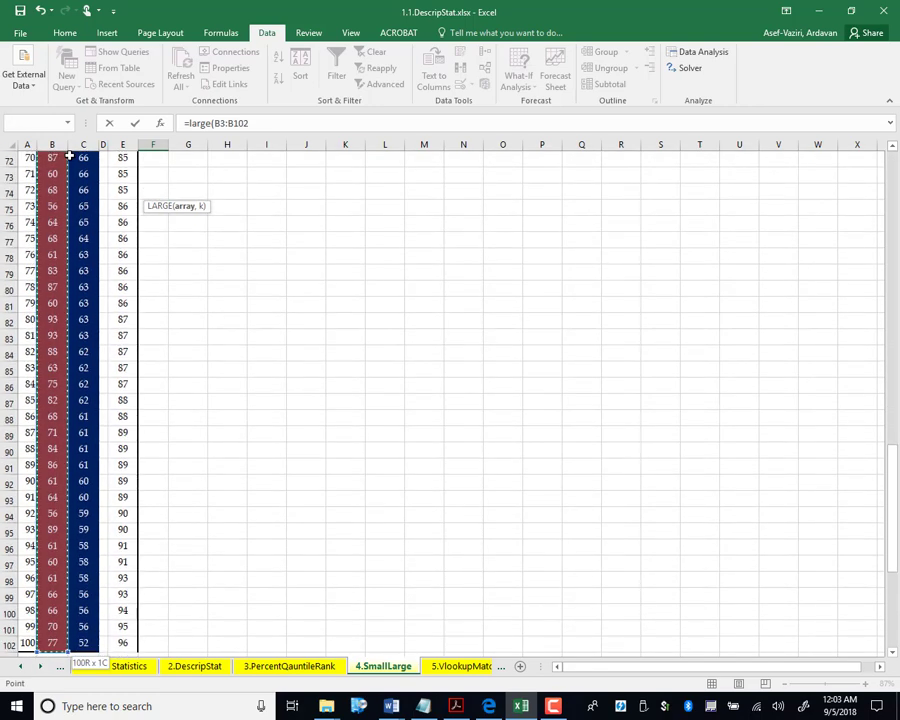
{"action": "key", "text": "F4"}
{"action": "scroll", "coordinate": [69, 155], "scroll_direction": "up", "scroll_amount": 2}
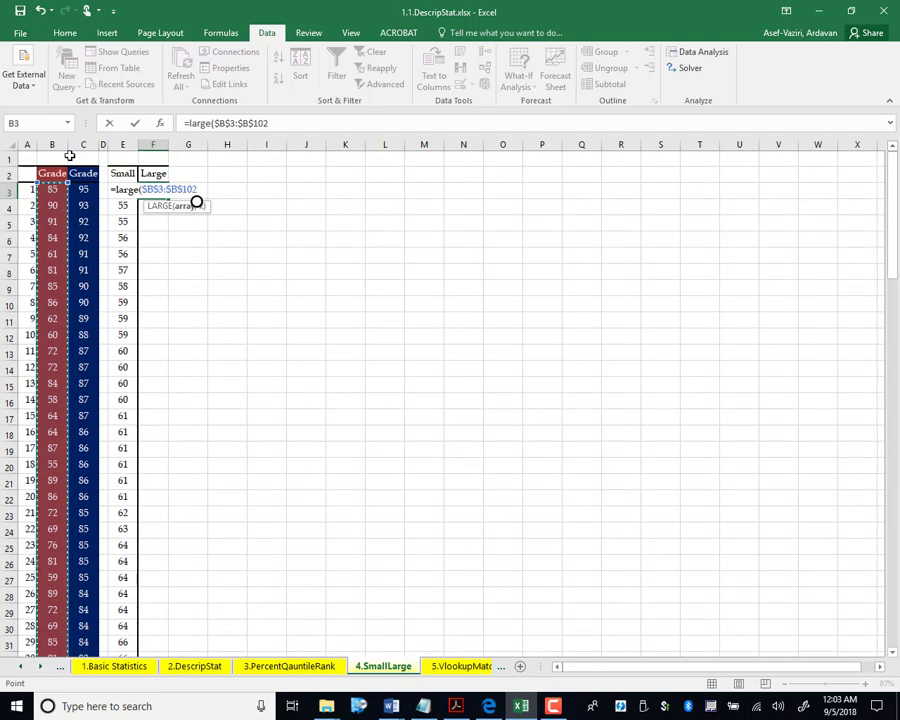
{"action": "type", "text": ","}
{"action": "left_click", "coordinate": [27, 189]}
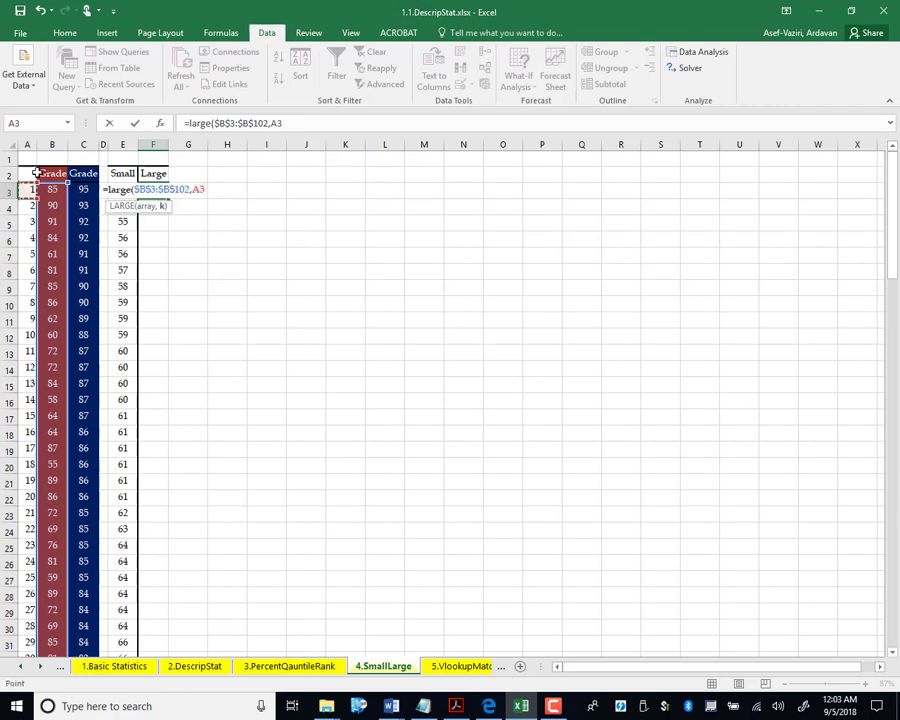
{"action": "key", "text": "Return"}
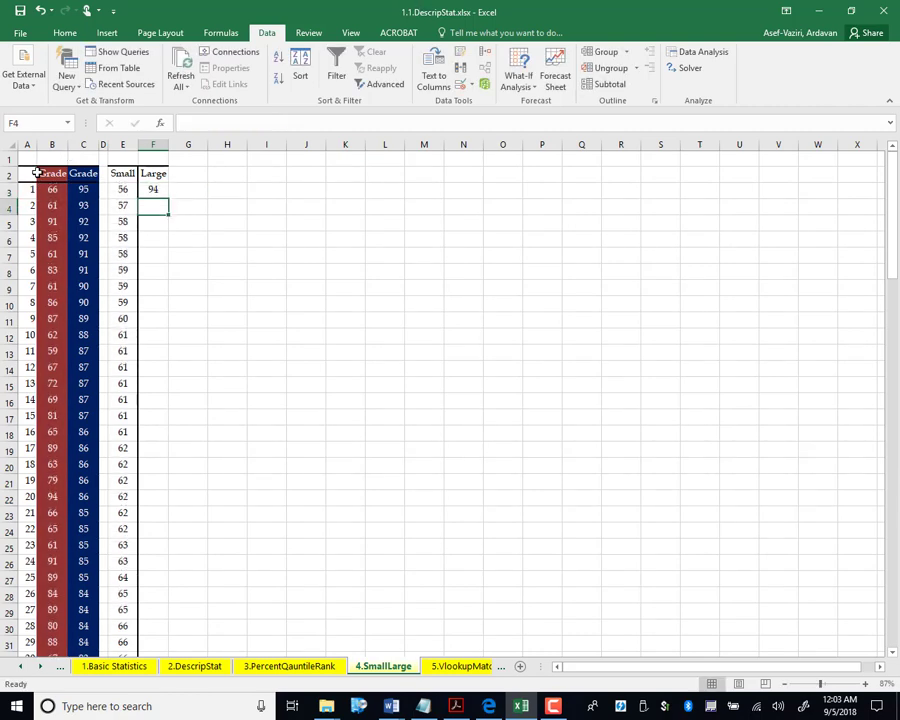
Fill the LARGE formula from F3 down the Large column through row 102.
{"action": "left_click", "coordinate": [157, 190]}
{"action": "left_click_drag", "start_coordinate": [168, 198], "coordinate": [170, 229]}
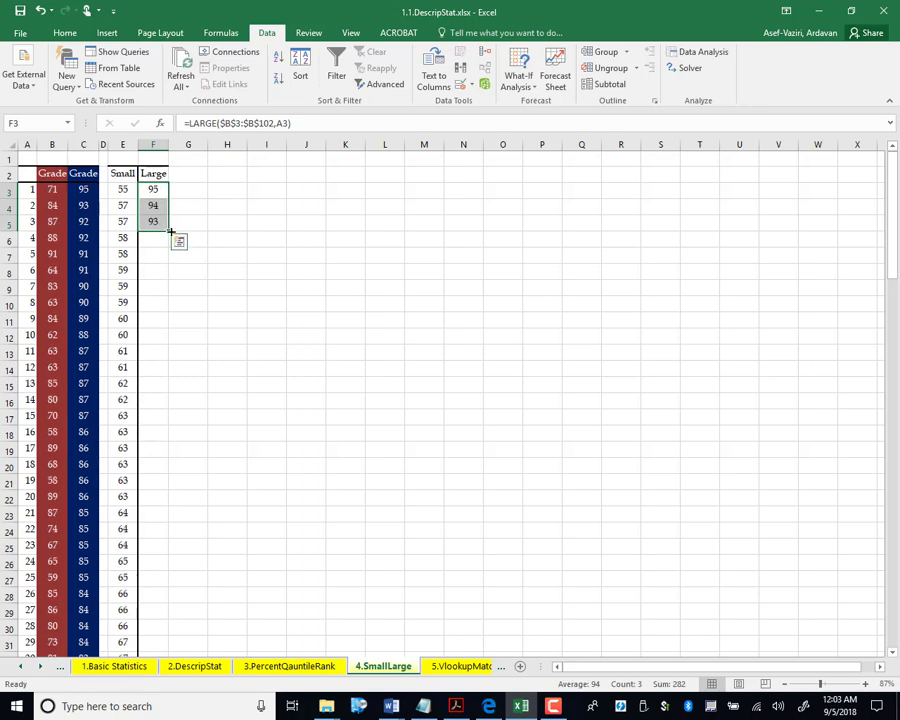
{"action": "double_click", "coordinate": [171, 231]}
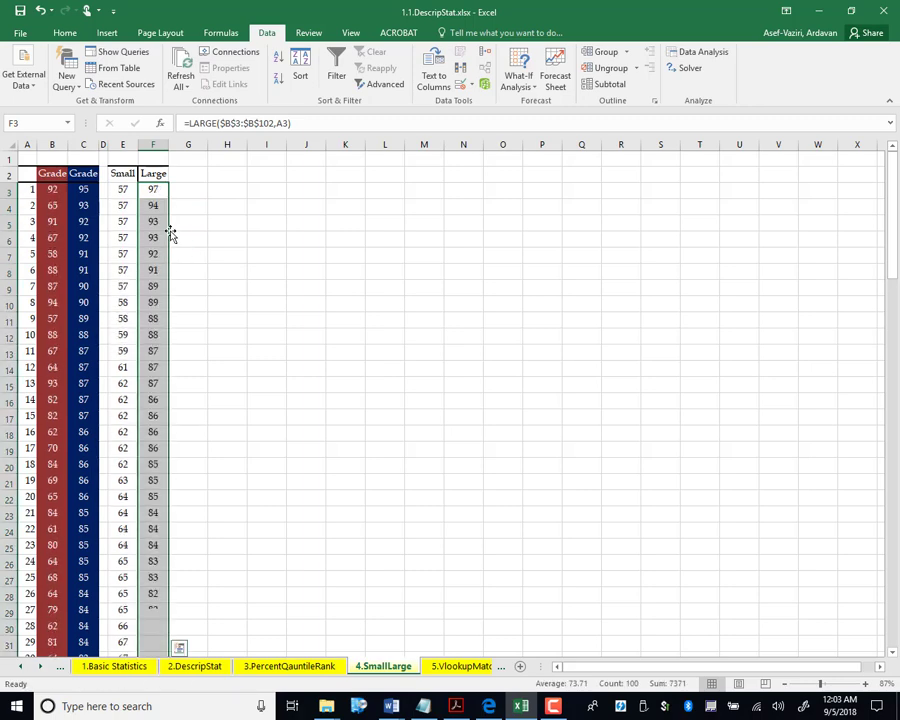
Recalculate the sheet several times to compare the Small and Large columns against the changing random grades.
{"action": "left_click", "coordinate": [261, 237]}
{"action": "key", "text": "F9"}
{"action": "key", "text": "F9"}
{"action": "key", "text": "F9"}
{"action": "key", "text": "F9"}
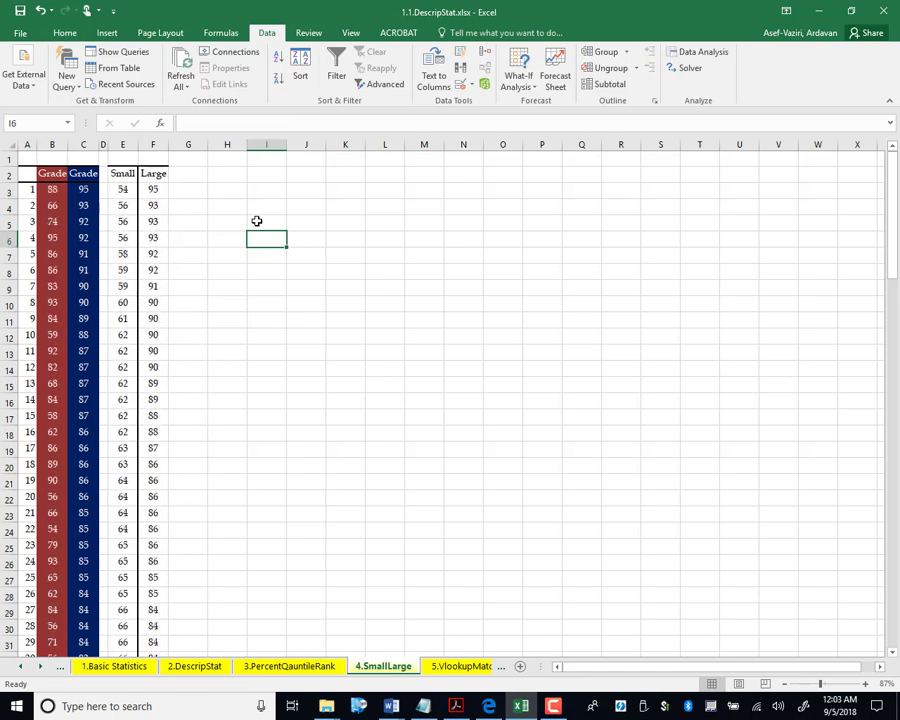
{"action": "key", "text": "F9"}
{"action": "key", "text": "F9"}
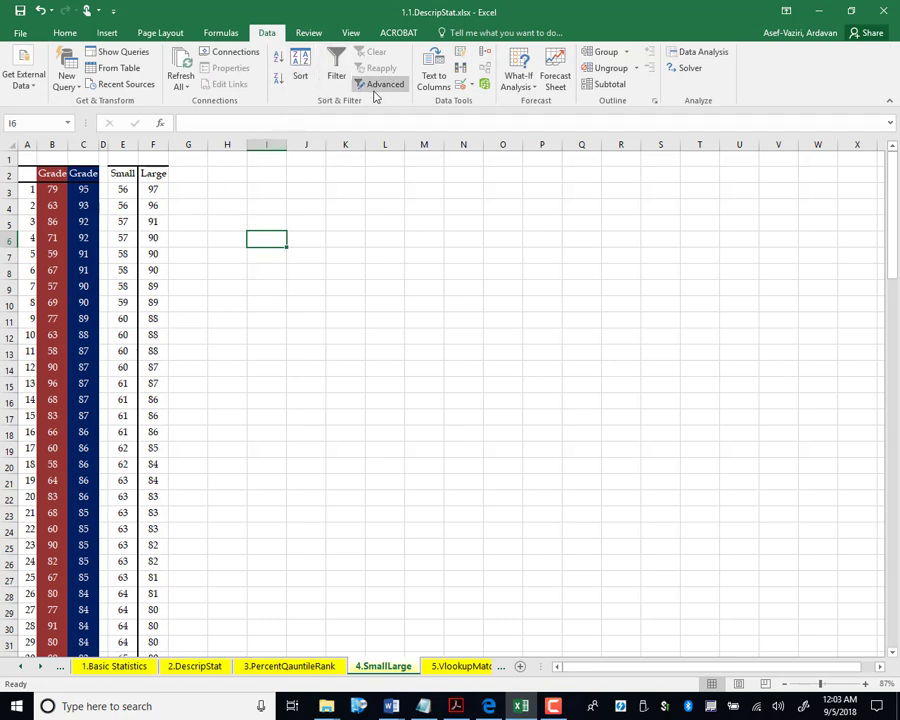
Delete column A with the sequence numbers and inspect the SMALL formula in D3.
{"action": "key", "text": "Up"}
{"action": "key", "text": "Up"}
{"action": "key", "text": "Up"}
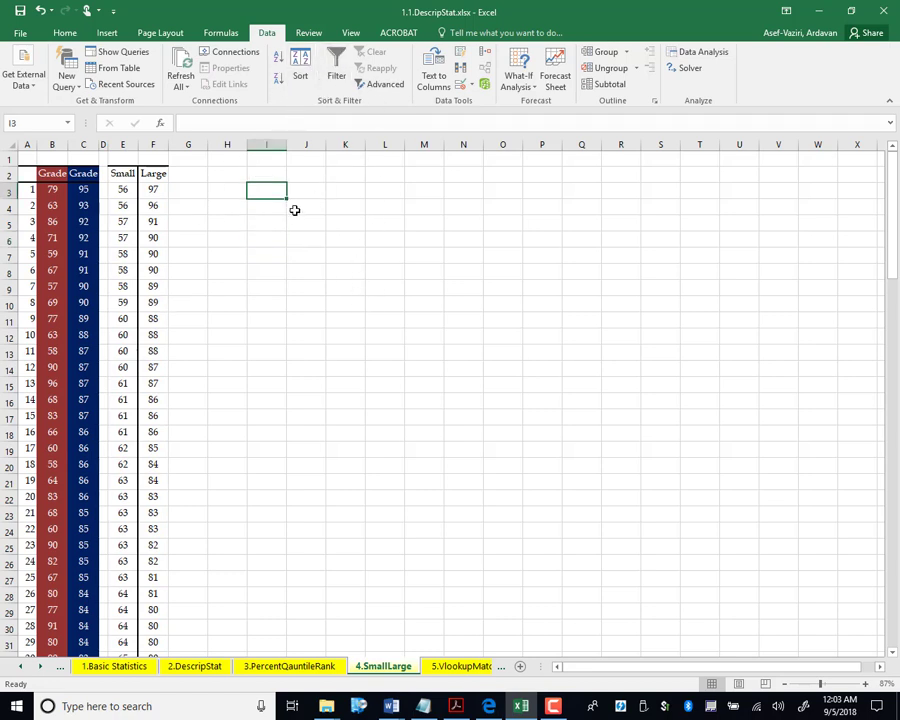
{"action": "right_click", "coordinate": [28, 144]}
{"action": "left_click", "coordinate": [96, 262]}
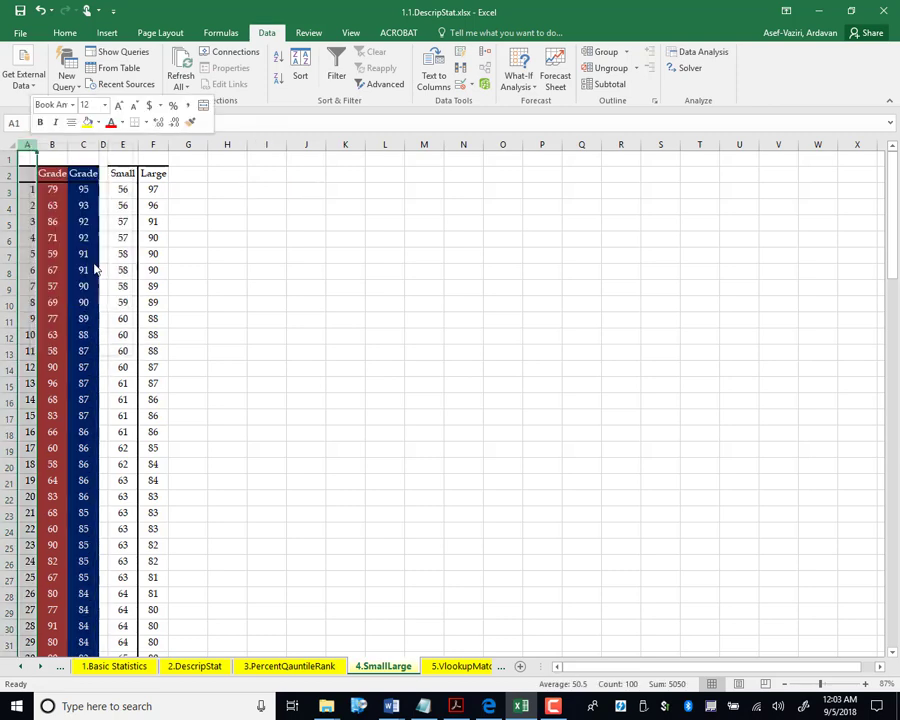
{"action": "key", "text": "Right"}
{"action": "key", "text": "Right"}
{"action": "key", "text": "Right"}
{"action": "key", "text": "Down"}
{"action": "key", "text": "Down"}
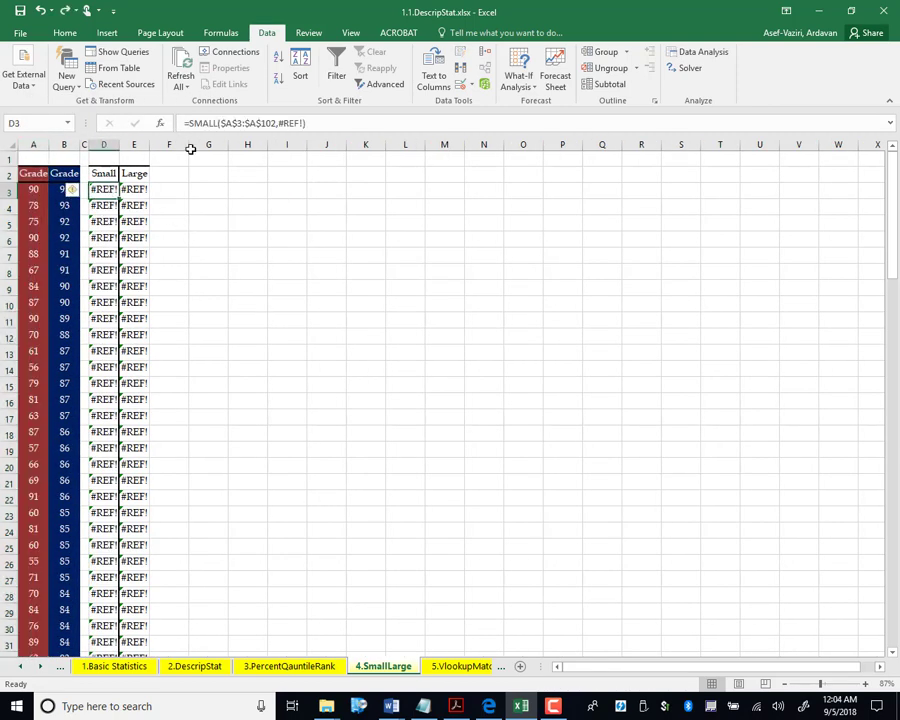
Replace the #REF! argument of the SMALL formula in D3 with ROWS(A3:A3).
{"action": "left_click", "coordinate": [303, 121]}
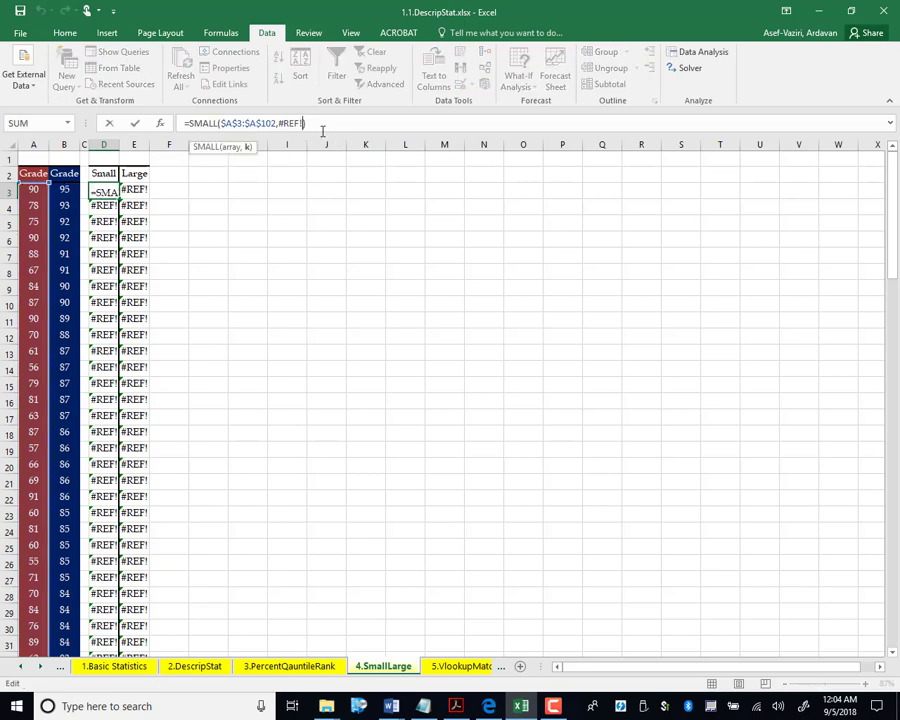
{"action": "key", "text": "BackSpace"}
{"action": "key", "text": "BackSpace"}
{"action": "key", "text": "BackSpace"}
{"action": "key", "text": "BackSpace"}
{"action": "key", "text": "BackSpace"}
{"action": "type", "text": "rows"}
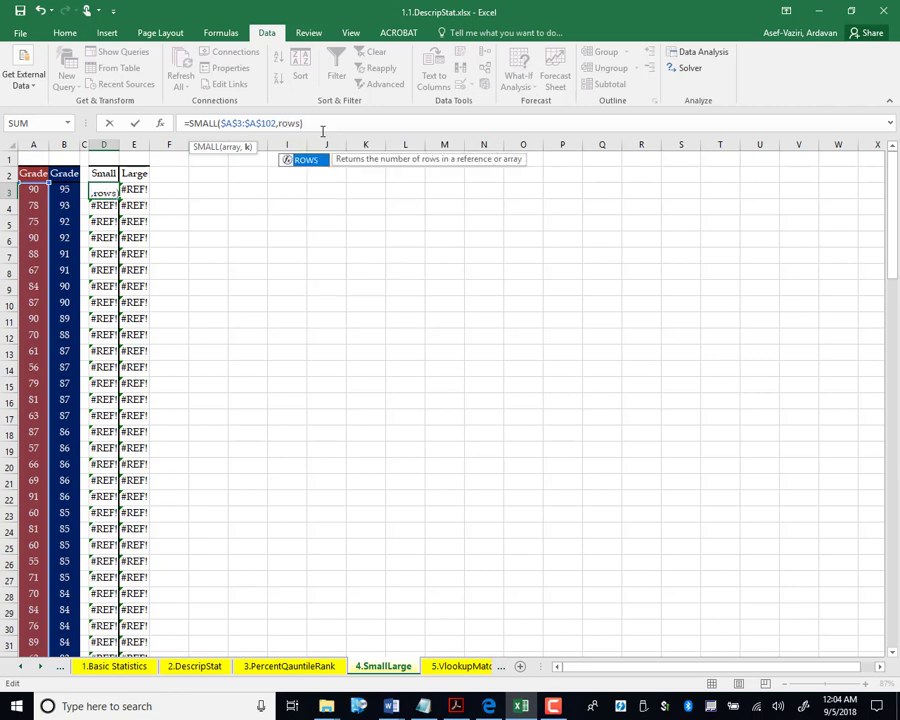
{"action": "type", "text": "("}
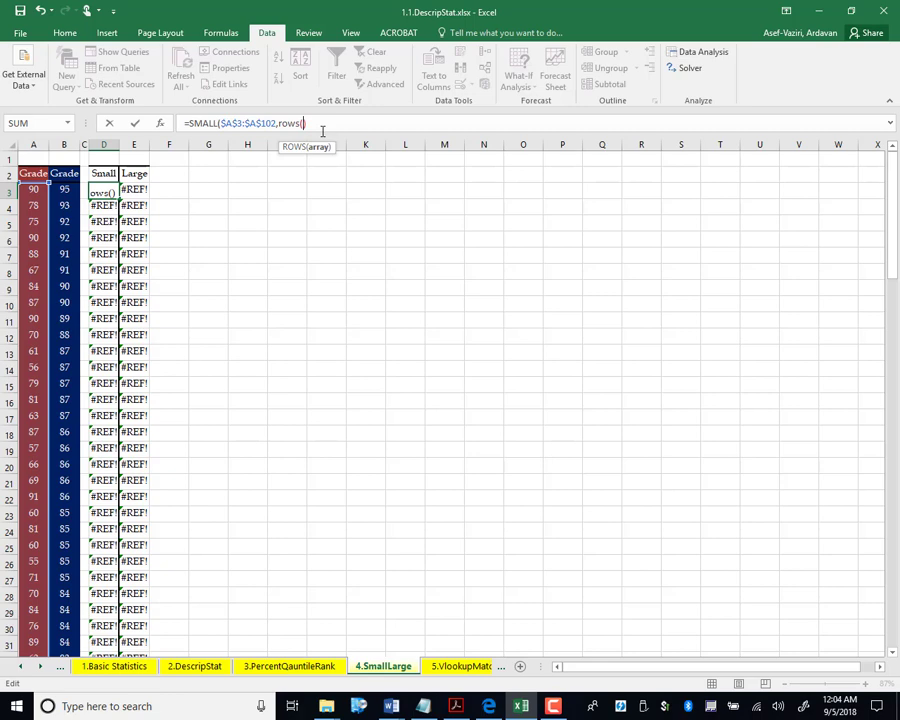
{"action": "left_click", "coordinate": [33, 190]}
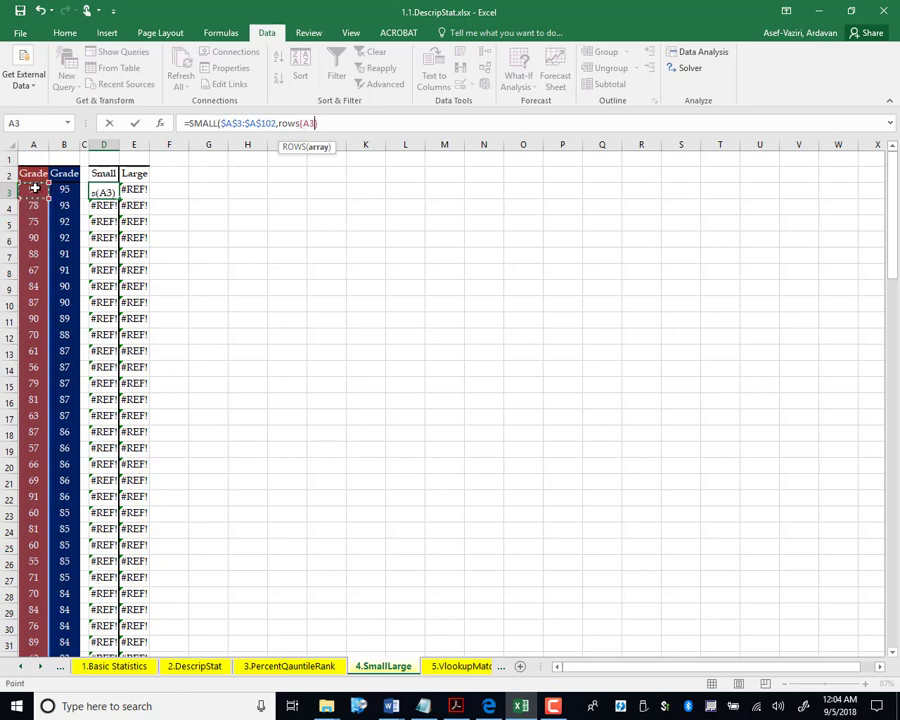
{"action": "key", "text": "F8"}
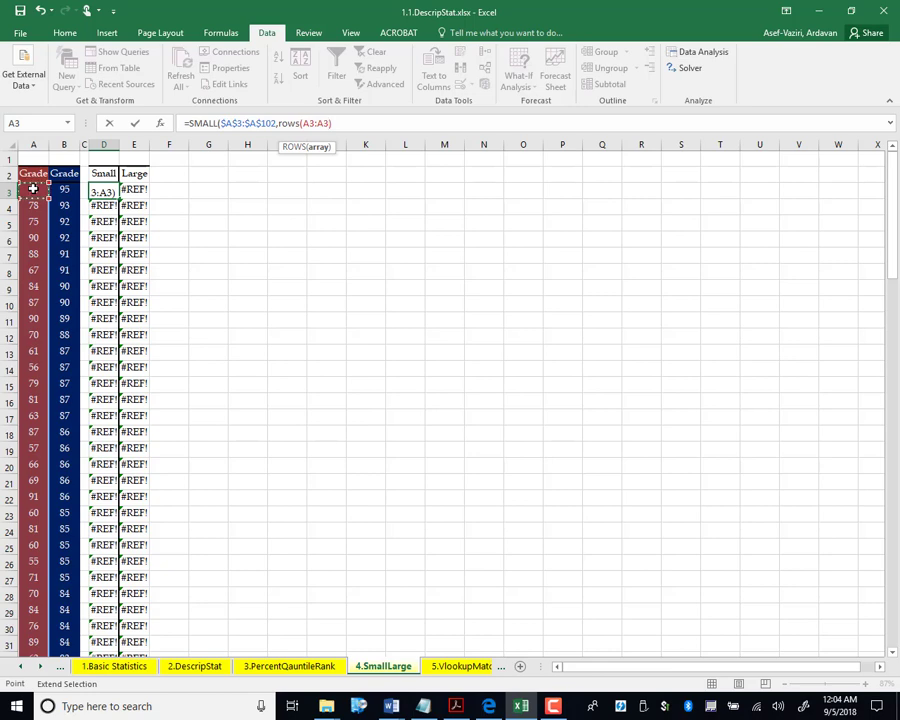
Make the first A3 inside ROWS absolute and complete the D3 formula as =SMALL($A$3:$A$102,ROWS($A$3:A3)).
{"action": "double_click", "coordinate": [313, 123]}
{"action": "left_click", "coordinate": [315, 123]}
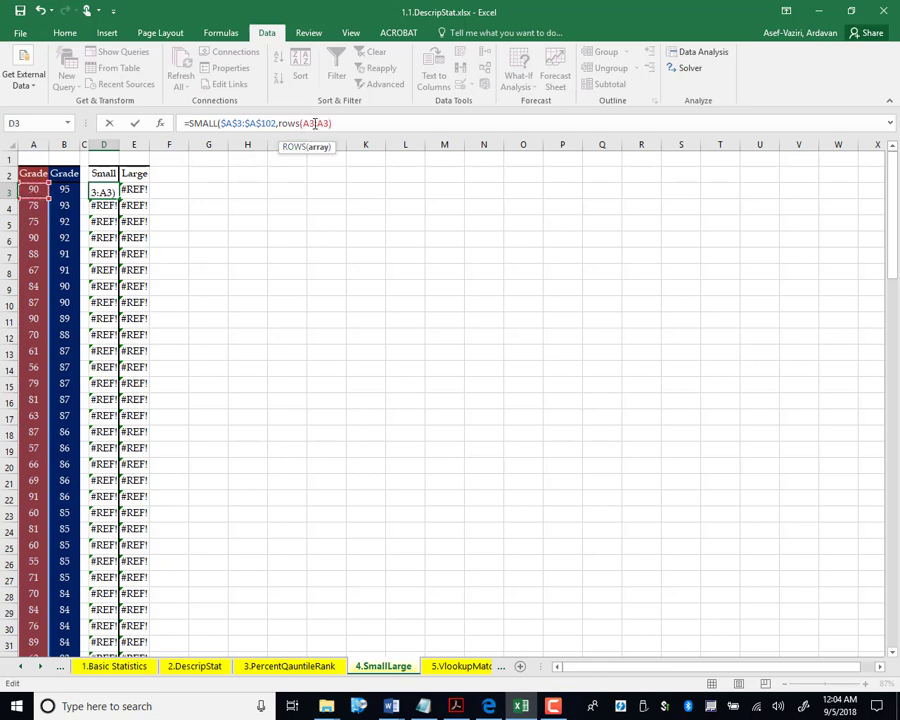
{"action": "double_click", "coordinate": [307, 123]}
{"action": "key", "text": "F4"}
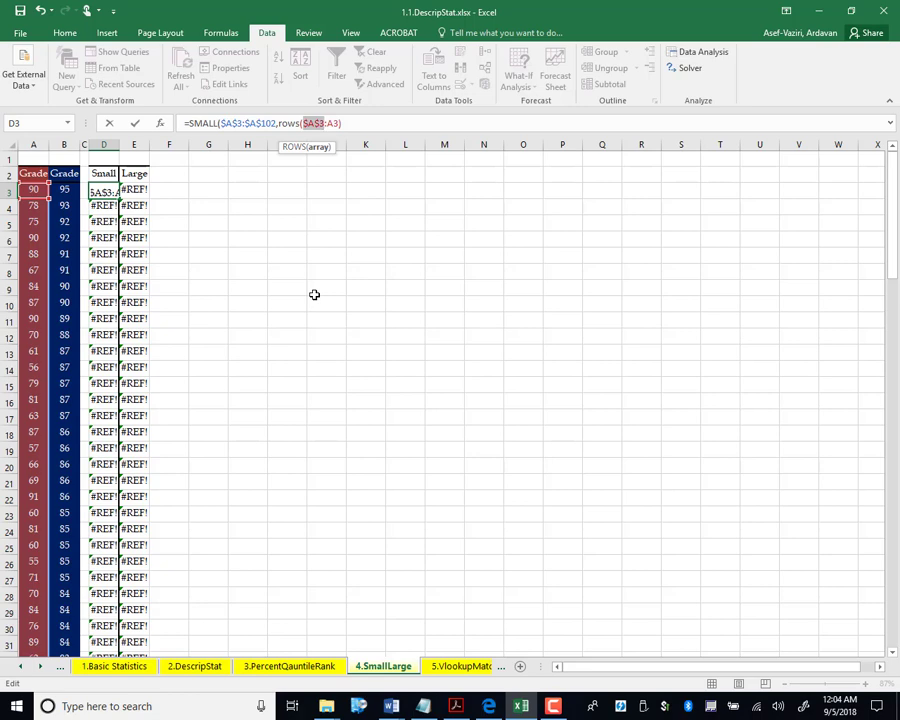
{"action": "key", "text": "Return"}
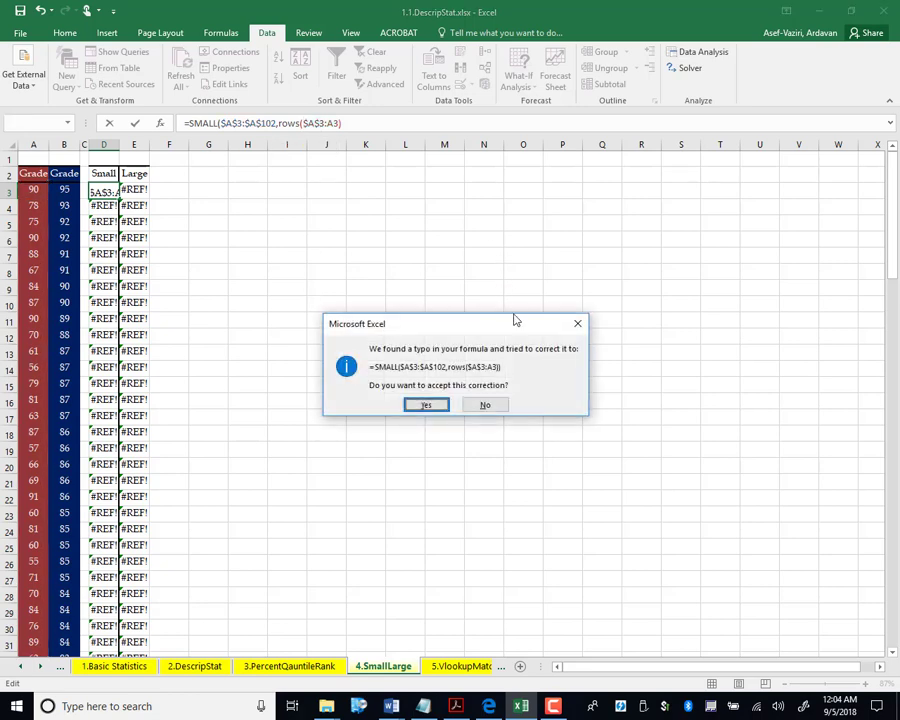
{"action": "left_click", "coordinate": [484, 405]}
{"action": "type", "text": ")"}
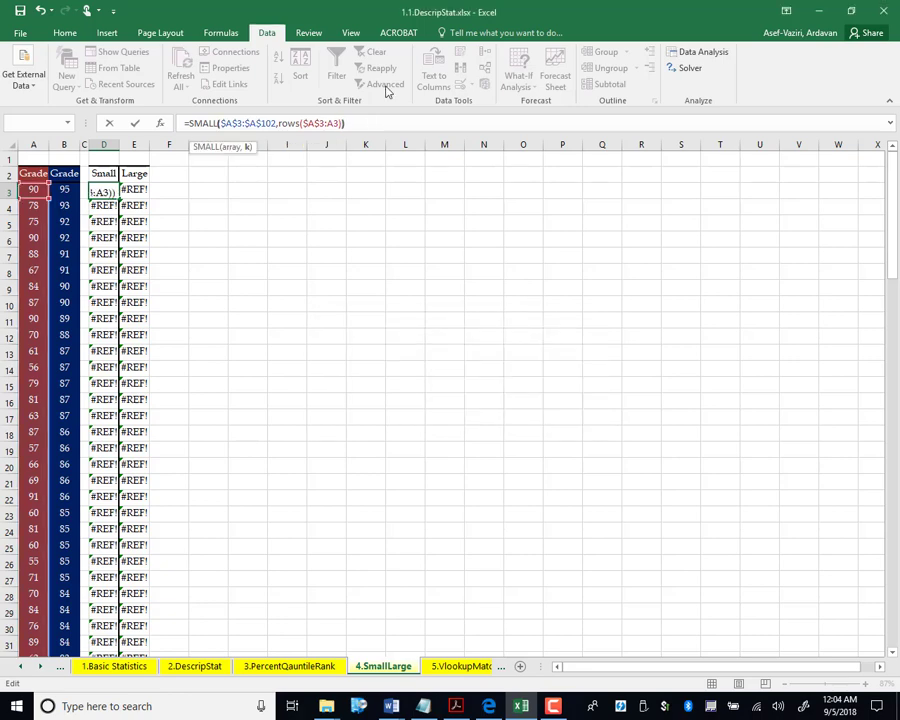
{"action": "key", "text": "Return"}
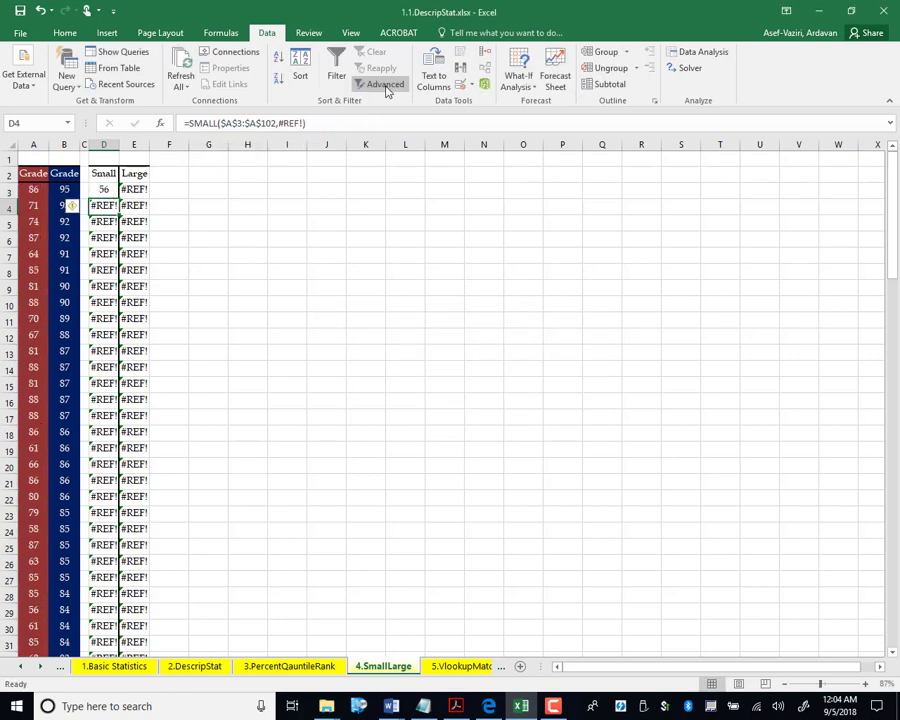
Inspect the SMALL formula in D3 and its ROWS reference.
{"action": "left_click", "coordinate": [101, 189]}
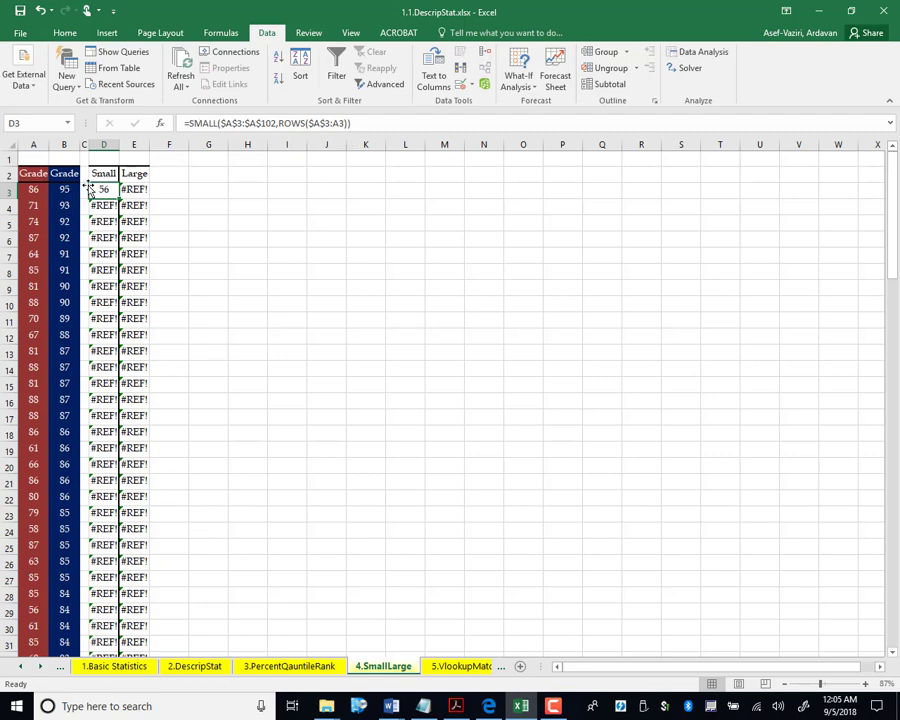
{"action": "double_click", "coordinate": [104, 191]}
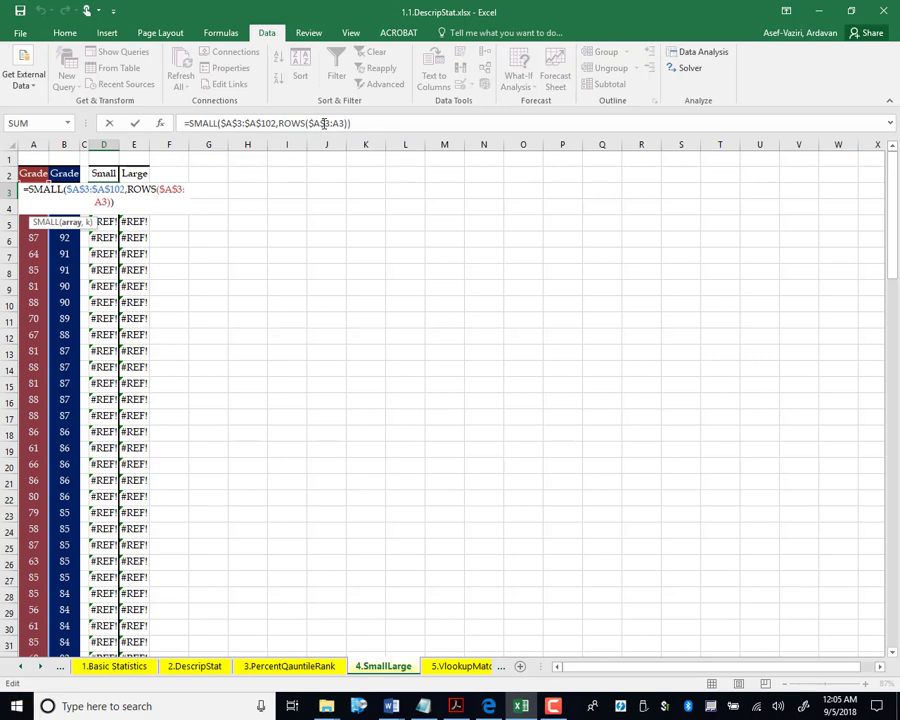
{"action": "key", "text": "Return"}
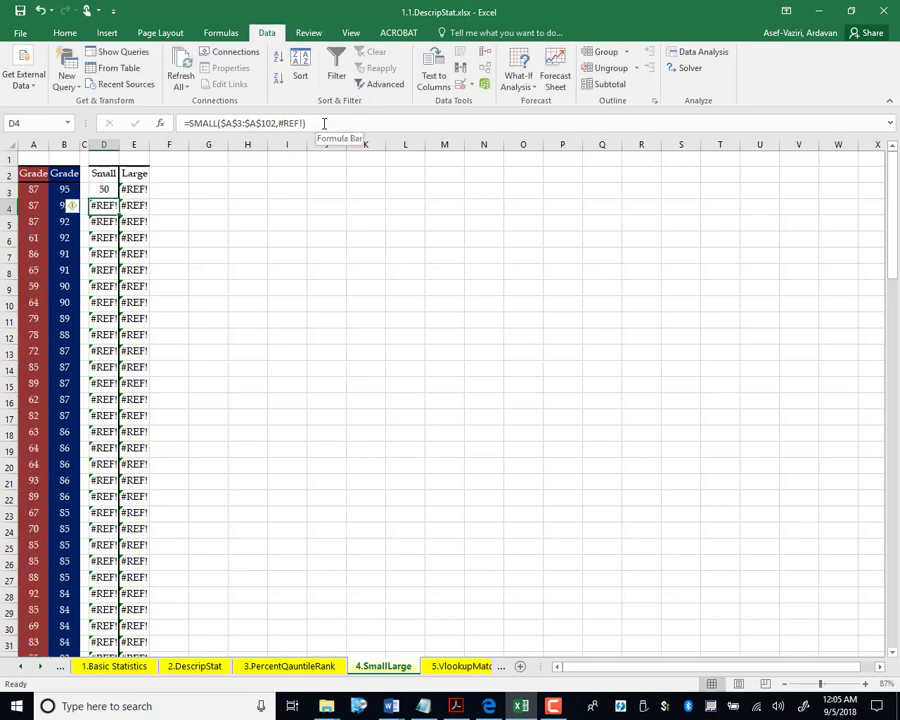
Fill the SMALL formula from D3 into D4 and inspect how the ROWS range expands there.
{"action": "left_click", "coordinate": [112, 190]}
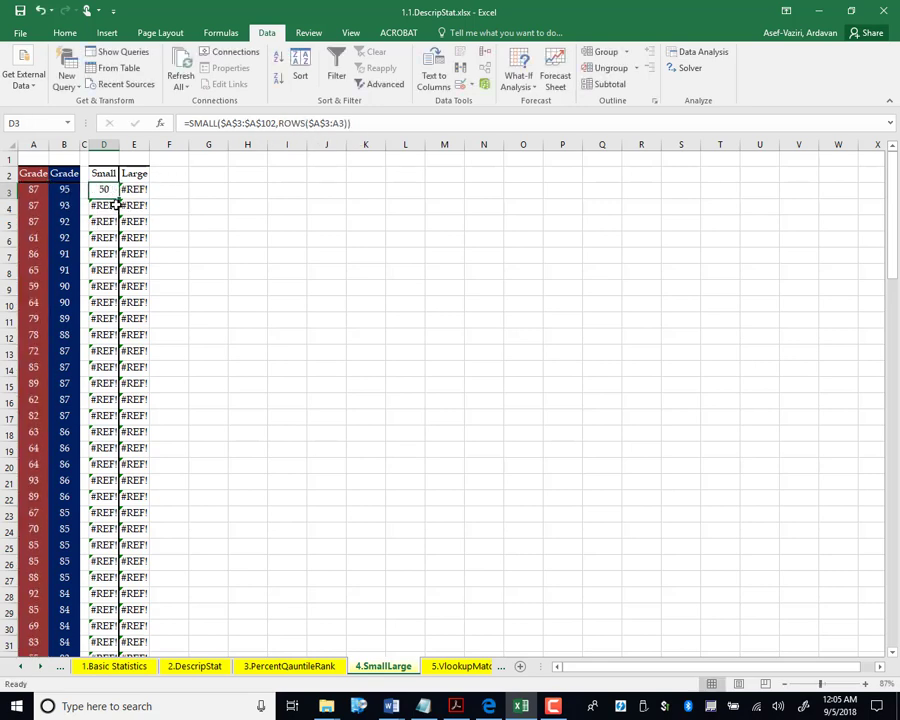
{"action": "left_click_drag", "start_coordinate": [118, 197], "coordinate": [117, 212]}
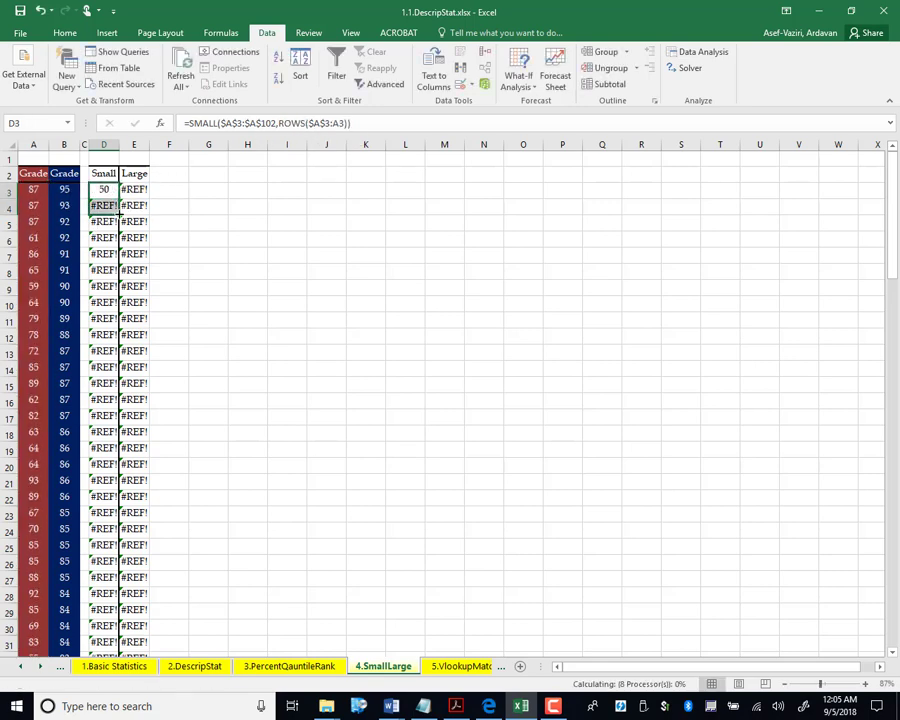
{"action": "left_click", "coordinate": [101, 205]}
{"action": "double_click", "coordinate": [101, 205]}
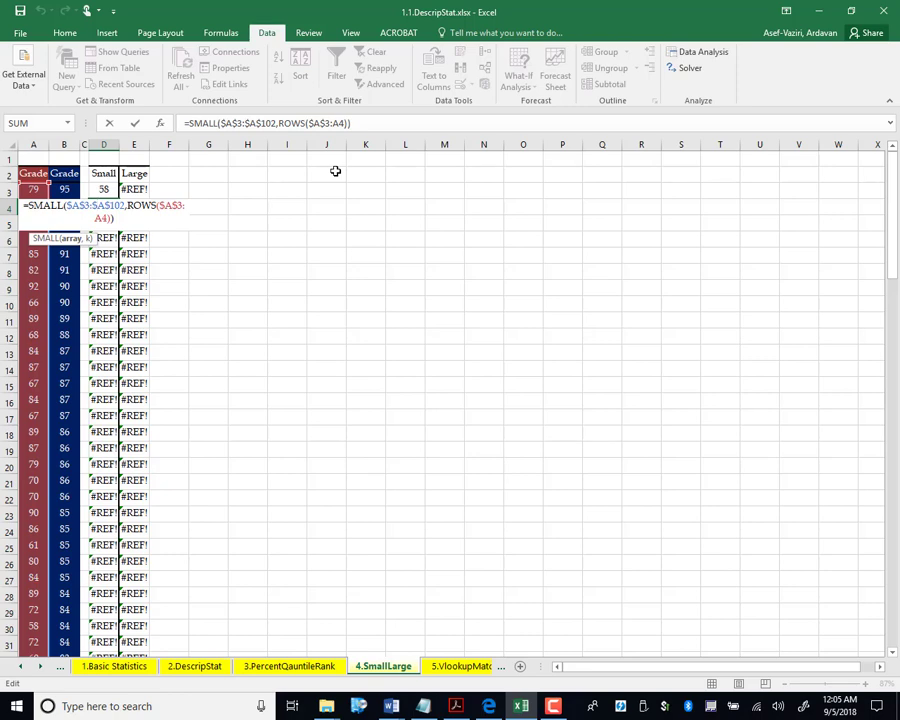
{"action": "key", "text": "Return"}
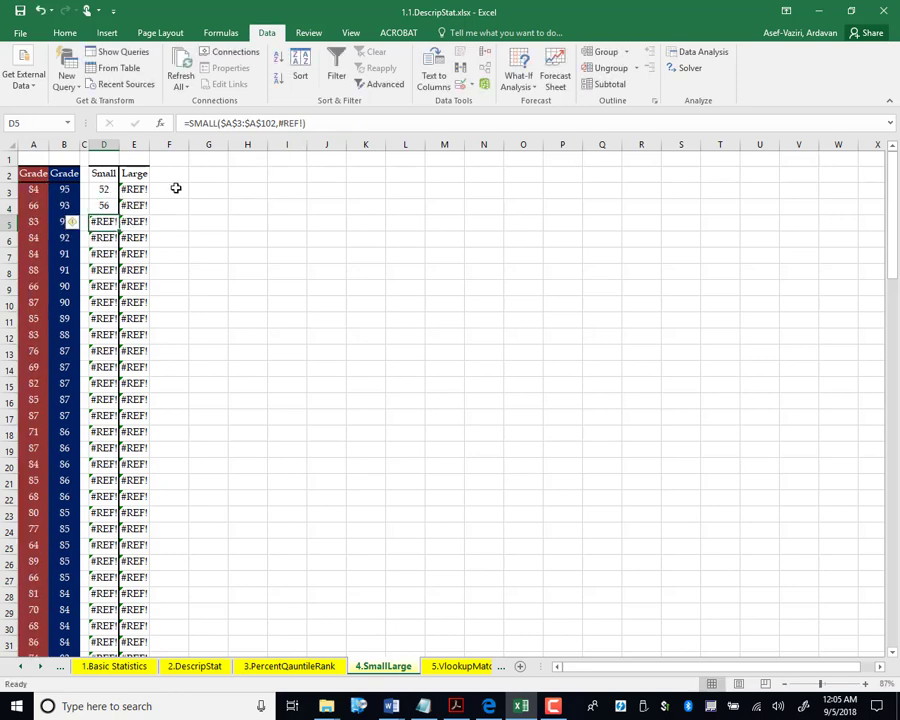
Fill the SMALL formula from D4 down to D11 and inspect the ROWS range in D11.
{"action": "left_click", "coordinate": [102, 206]}
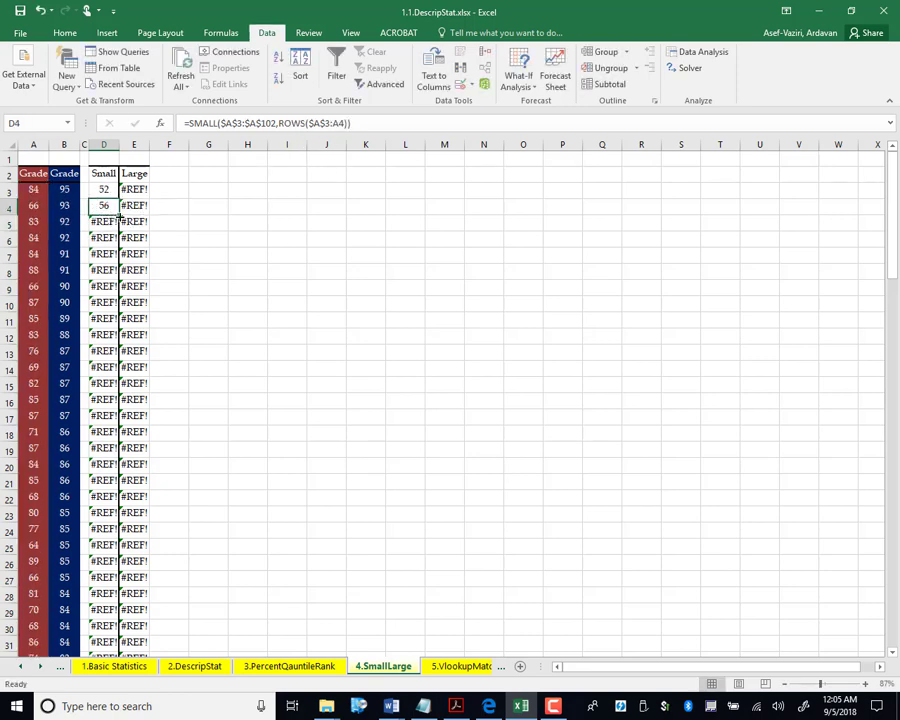
{"action": "left_click_drag", "start_coordinate": [118, 213], "coordinate": [106, 331]}
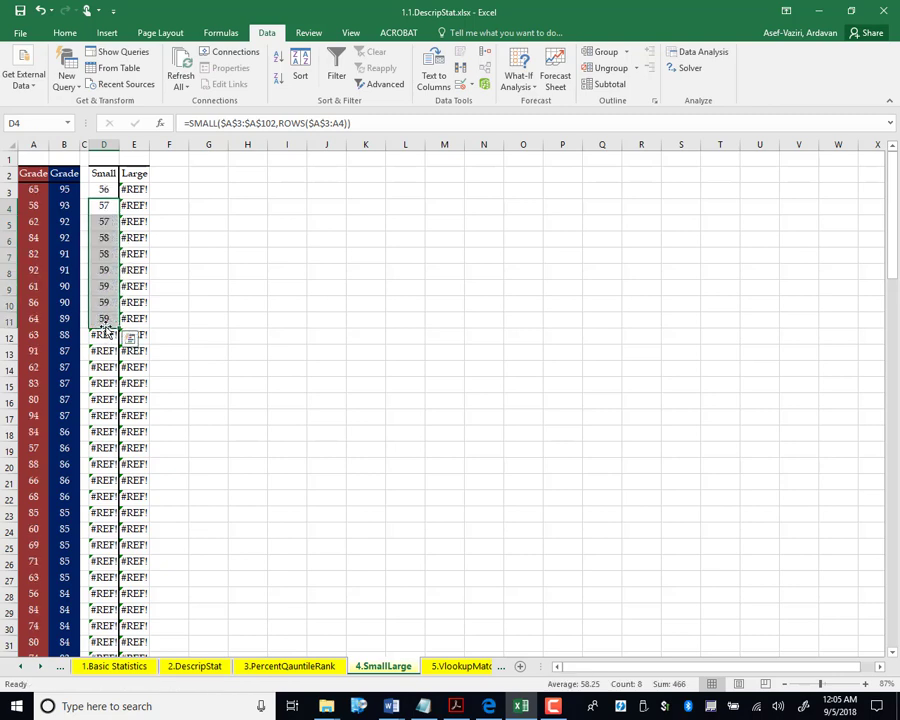
{"action": "left_click", "coordinate": [104, 318]}
{"action": "key", "text": "F2"}
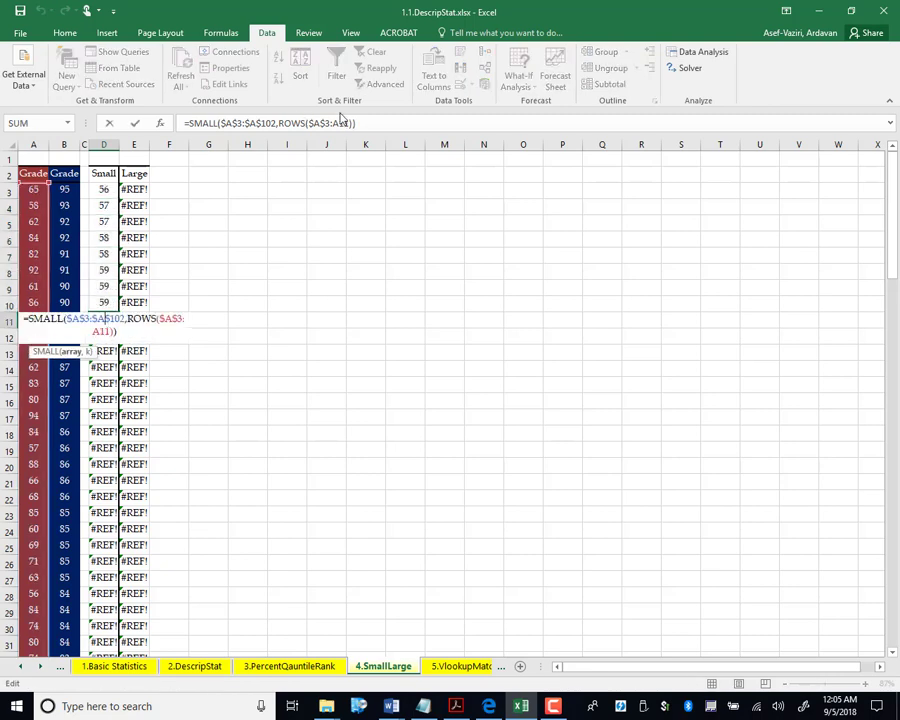
{"action": "key", "text": "Return"}
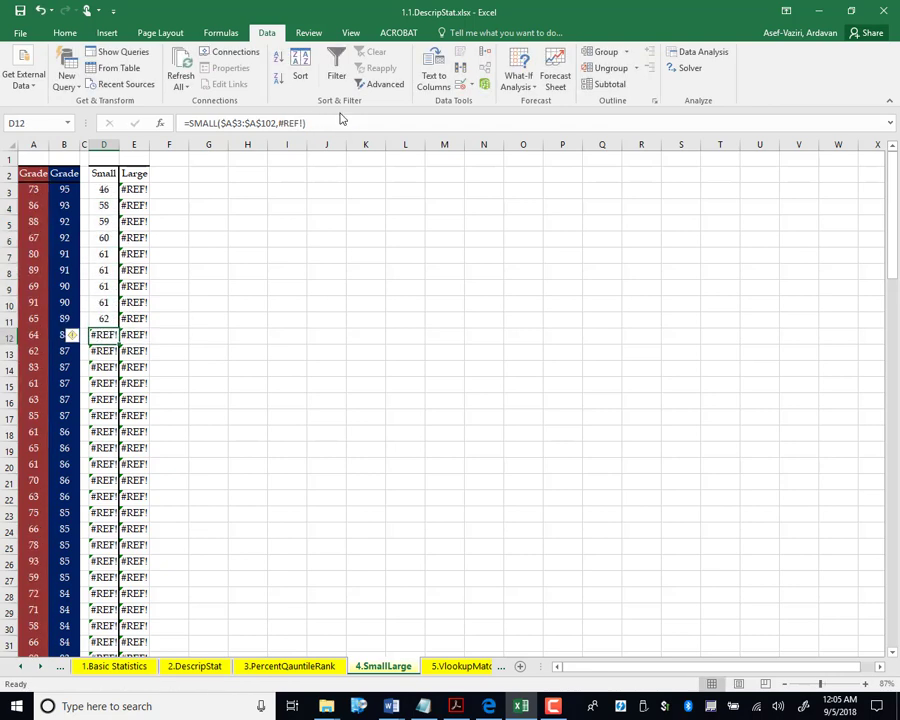
Fill the SMALL formula from D11 down the rest of the Small column through row 102.
{"action": "left_click", "coordinate": [104, 318]}
{"action": "double_click", "coordinate": [120, 328]}
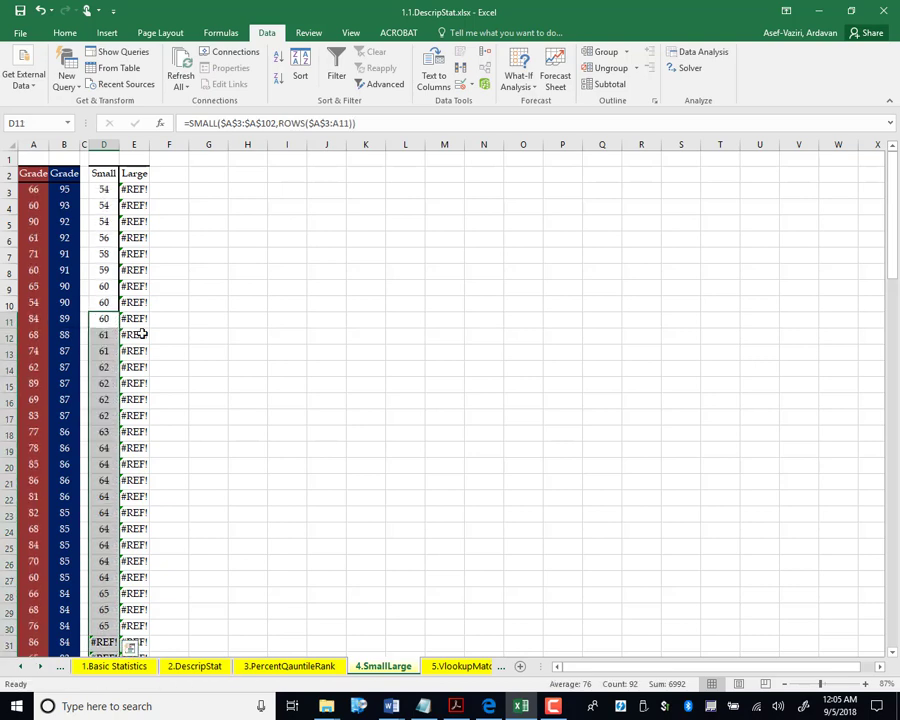
Begin a new LARGE formula in E3 with the absolute array $A$3:$A$102.
{"action": "left_click", "coordinate": [134, 190]}
{"action": "type", "text": "="}
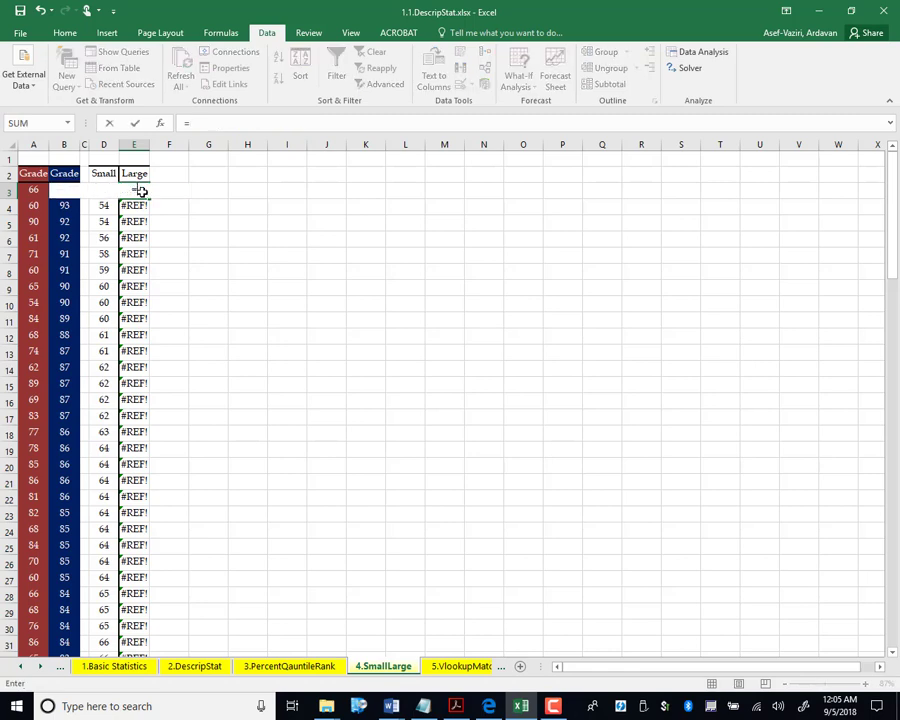
{"action": "type", "text": "large("}
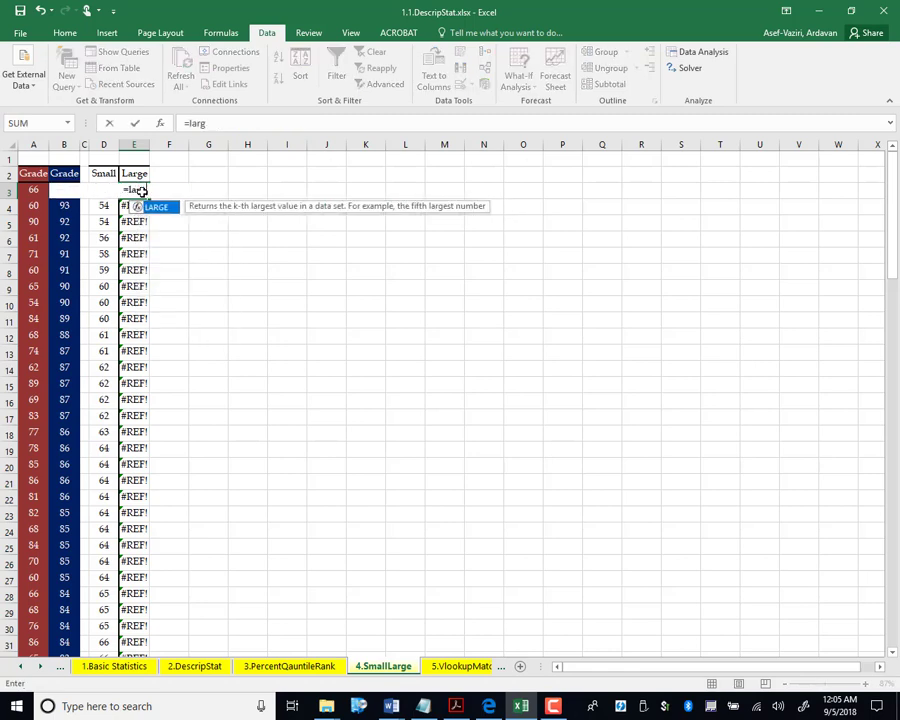
{"action": "left_click", "coordinate": [34, 188]}
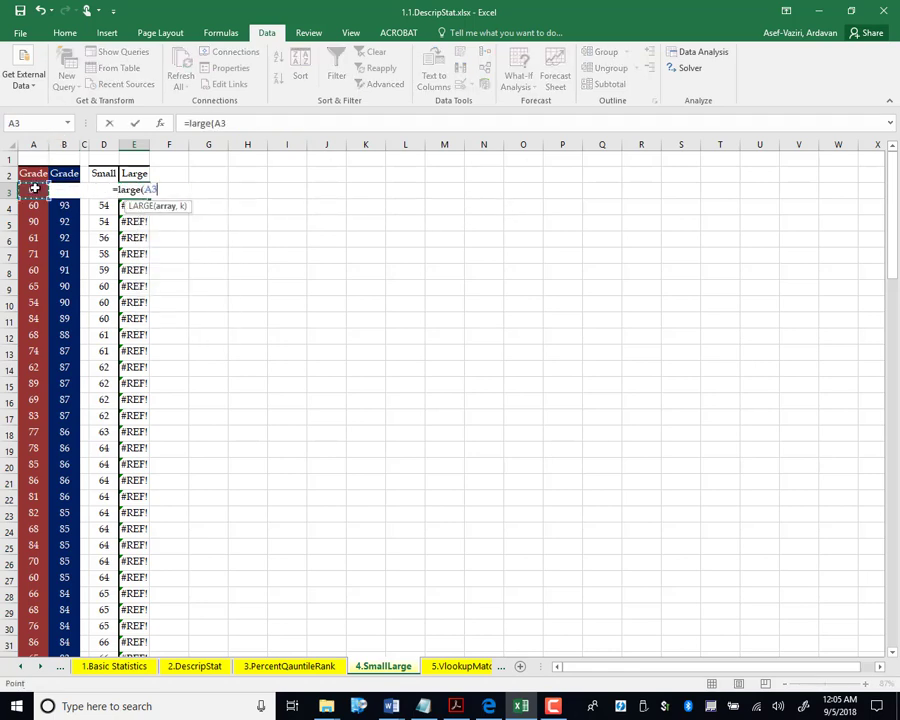
{"action": "key", "text": "ctrl+shift+Down"}
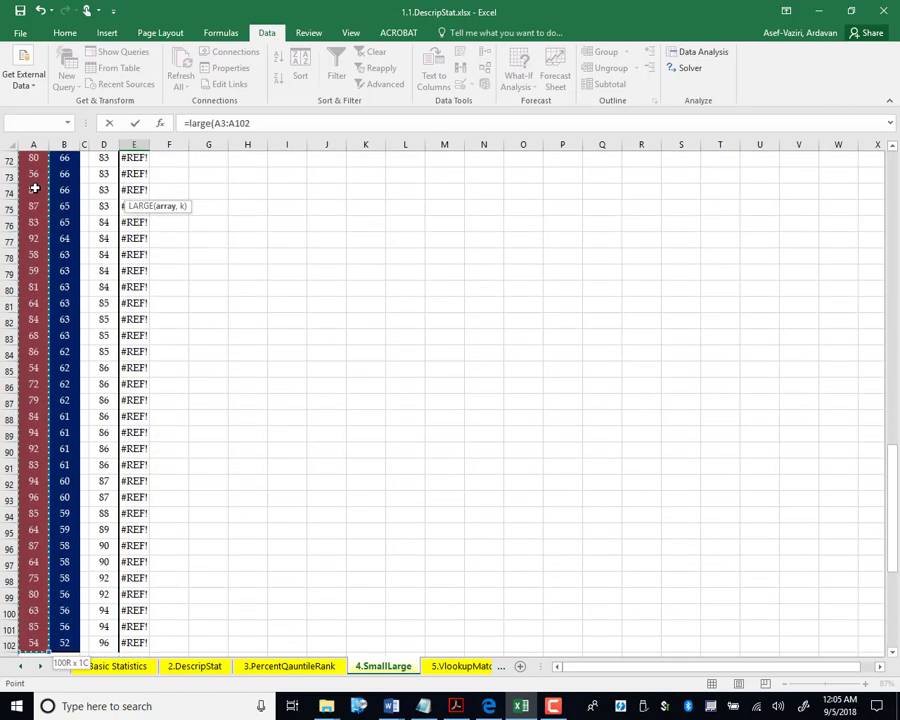
{"action": "key", "text": "F4"}
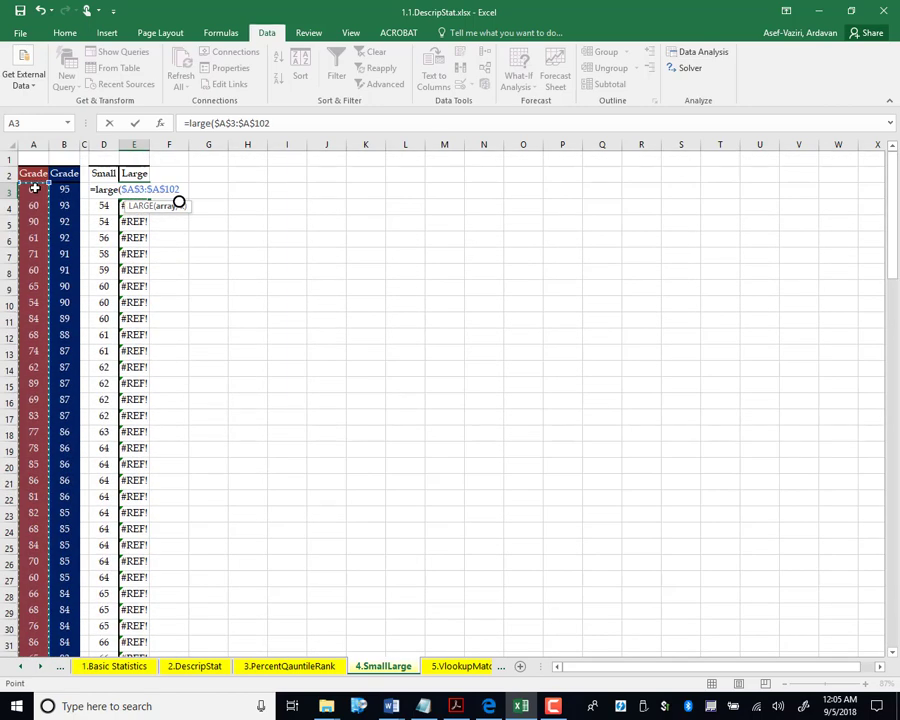
Give the LARGE formula in E3 a k argument of ROWS with the expanding range A$3:A3.
{"action": "type", "text": ",r"}
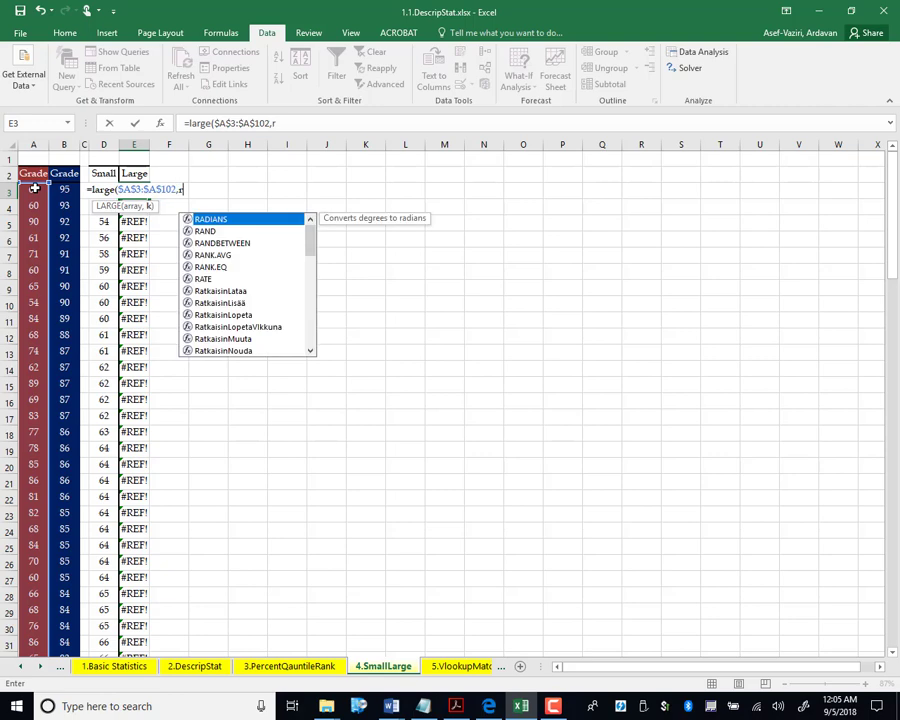
{"action": "type", "text": "ows("}
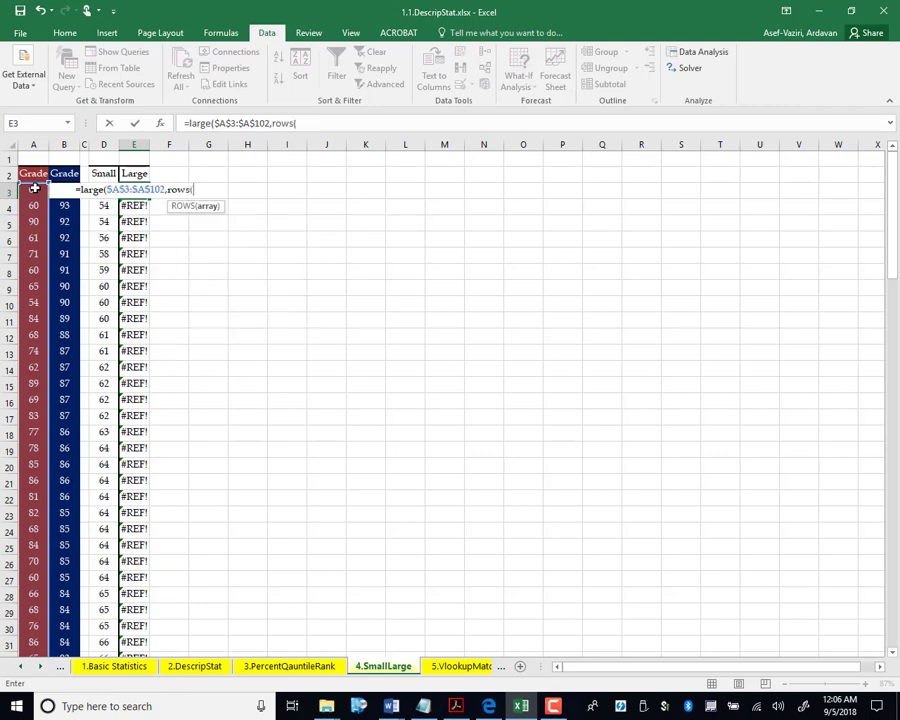
{"action": "left_click", "coordinate": [30, 188]}
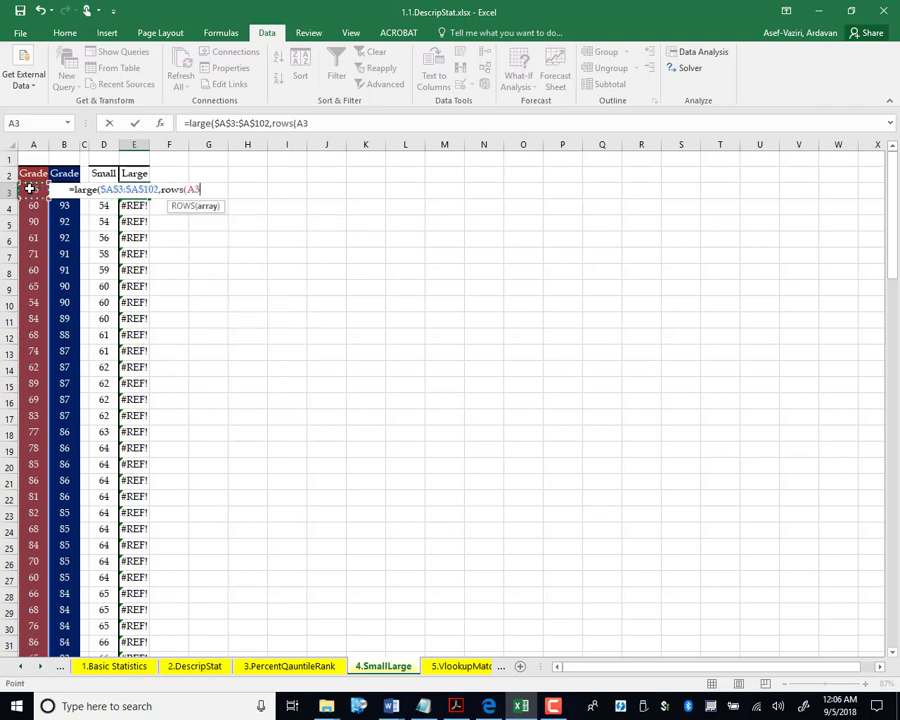
{"action": "key", "text": "F8"}
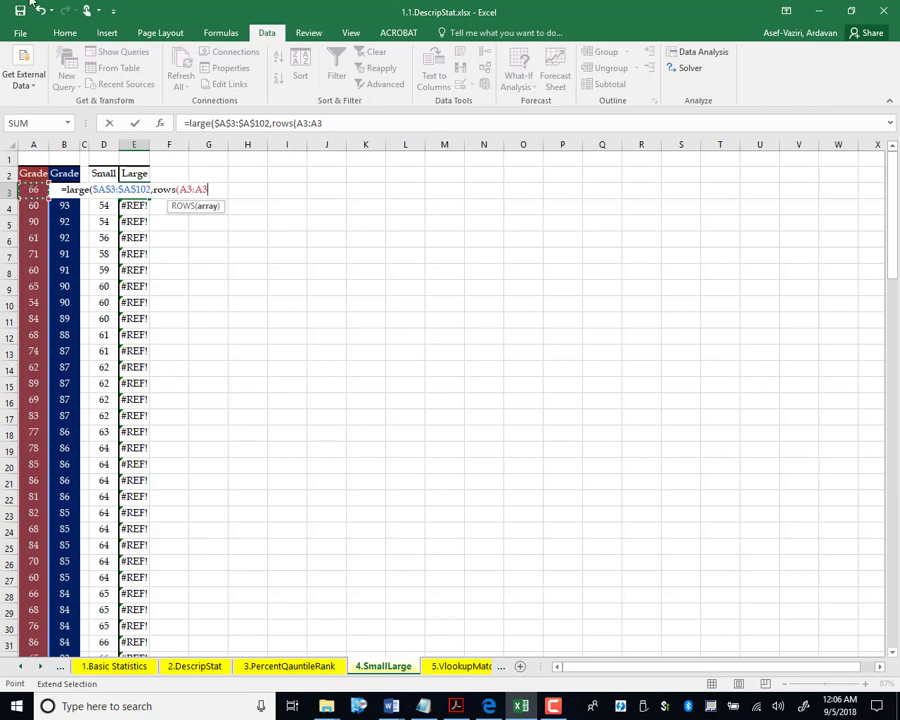
{"action": "double_click", "coordinate": [189, 188]}
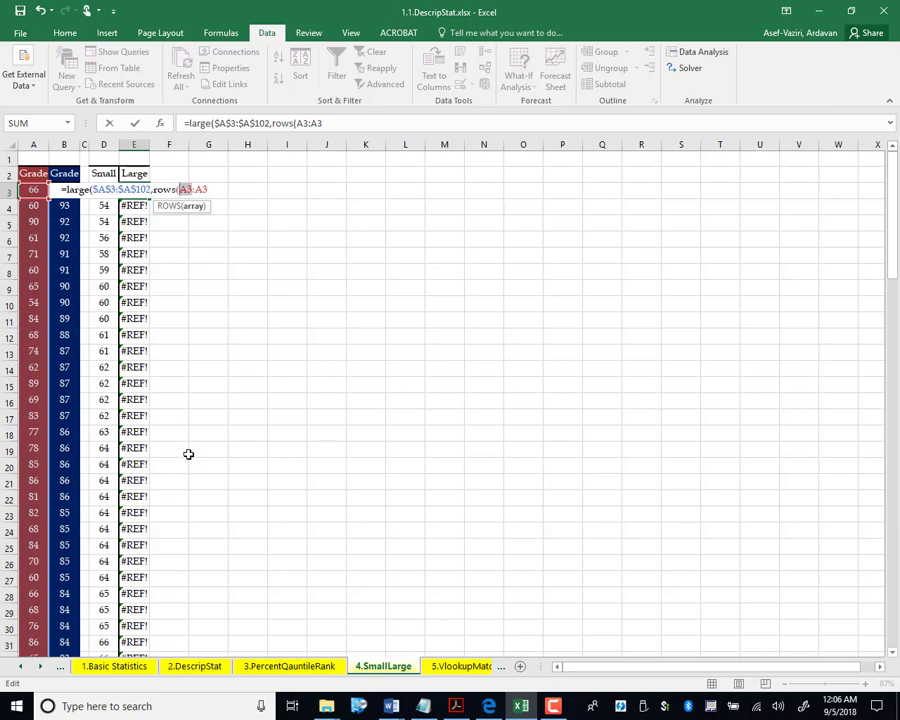
{"action": "left_click", "coordinate": [188, 190]}
{"action": "type", "text": "$3:A3"}
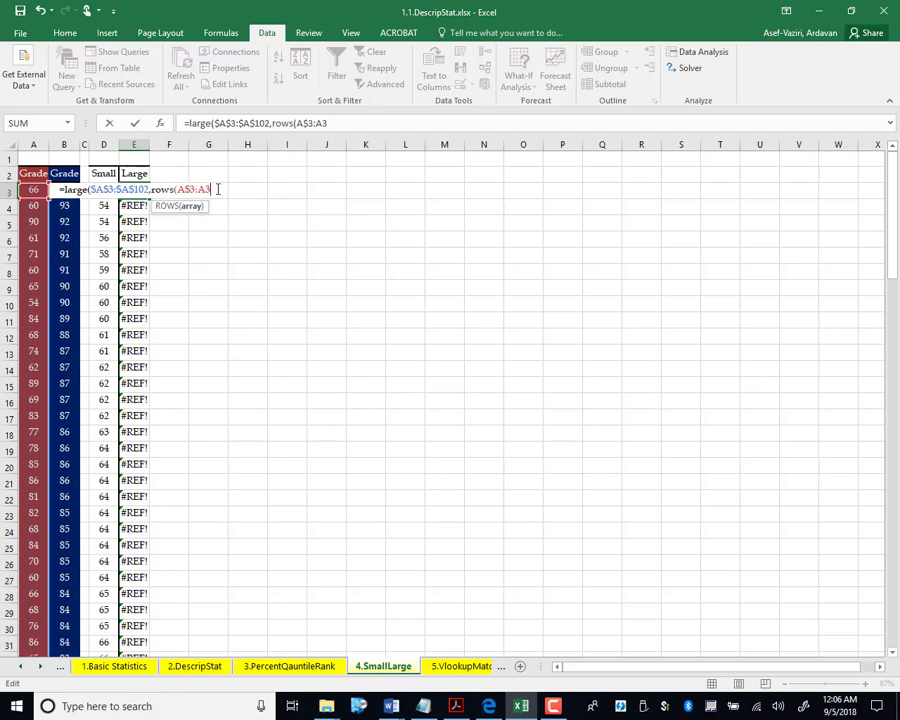
Close both parentheses of the LARGE formula in E3, declining the suggested correction, and fill it down the Large column through row 102.
{"action": "type", "text": ")"}
{"action": "key", "text": "Return"}
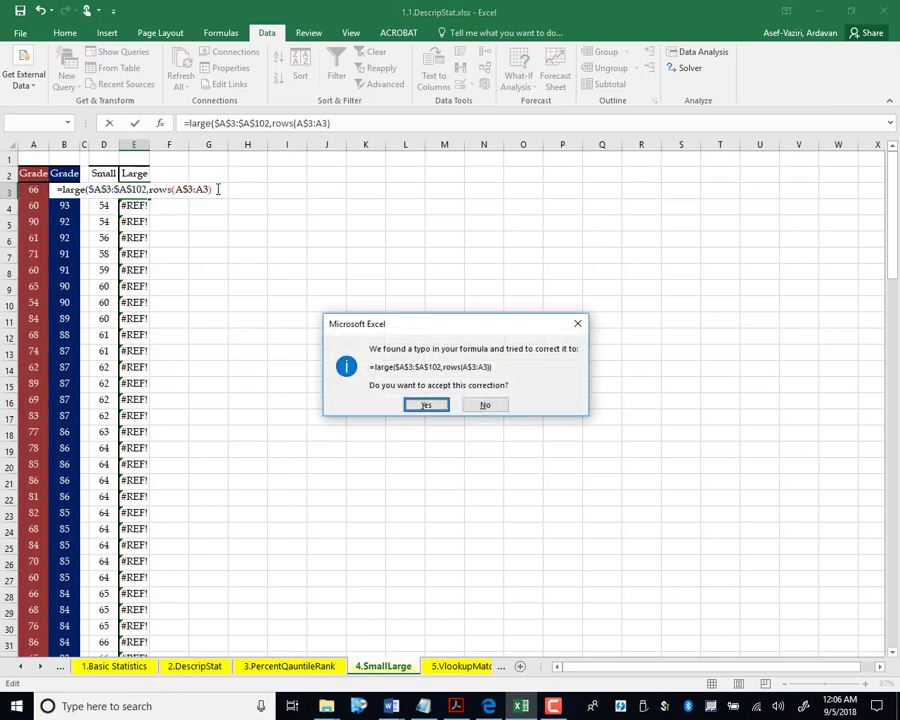
{"action": "left_click", "coordinate": [484, 404]}
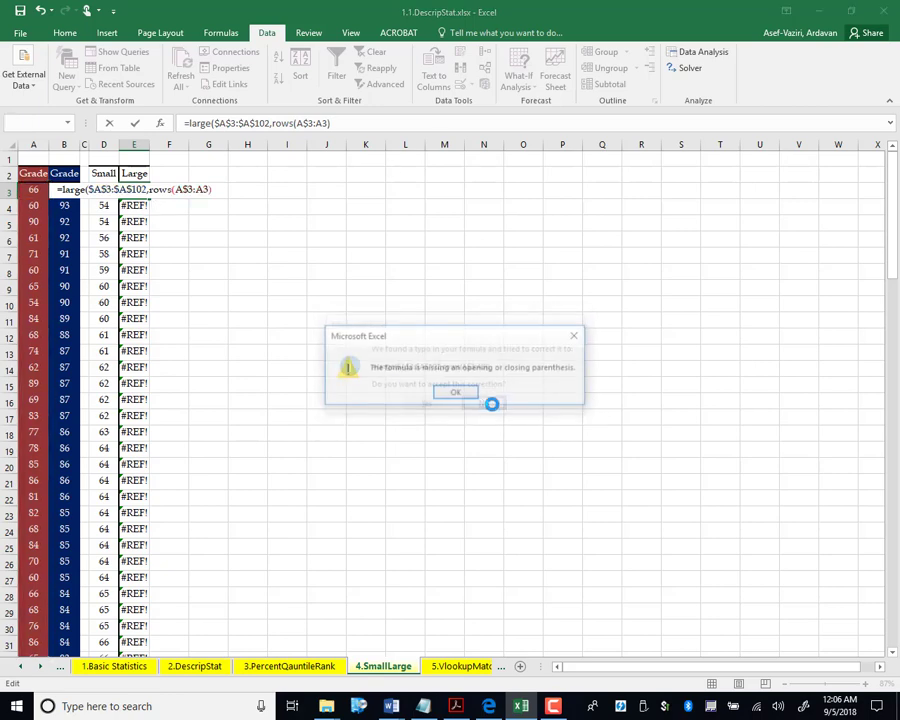
{"action": "left_click", "coordinate": [474, 393]}
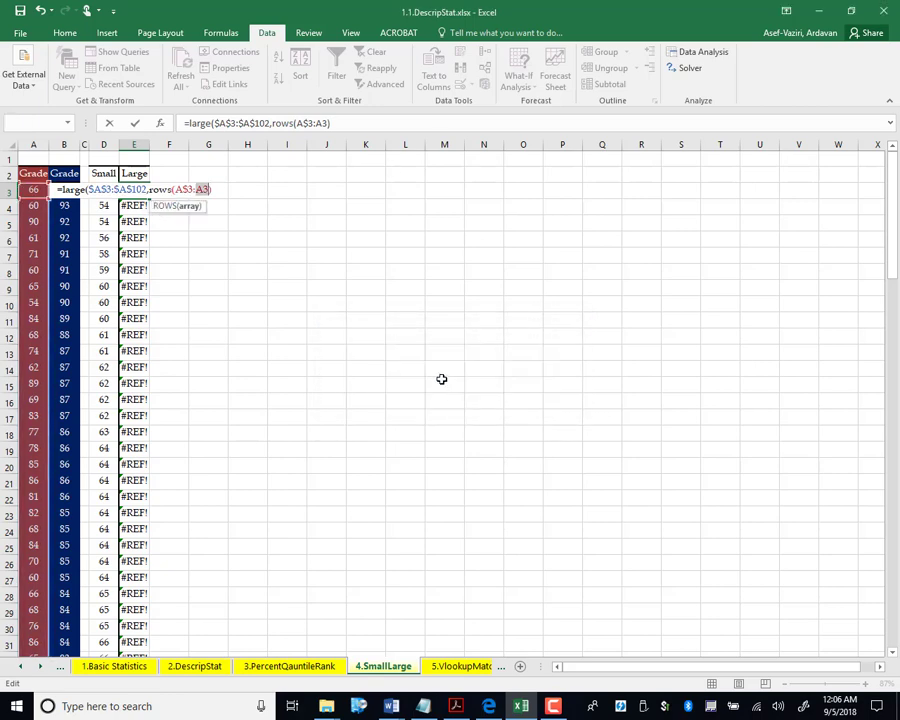
{"action": "left_click", "coordinate": [215, 189]}
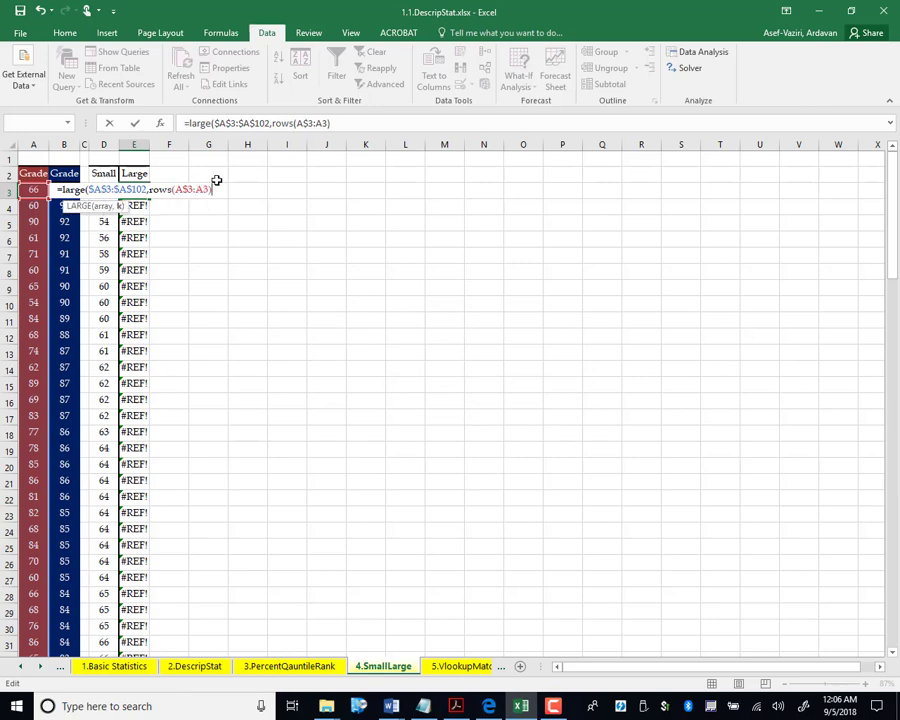
{"action": "type", "text": ")"}
{"action": "key", "text": "Return"}
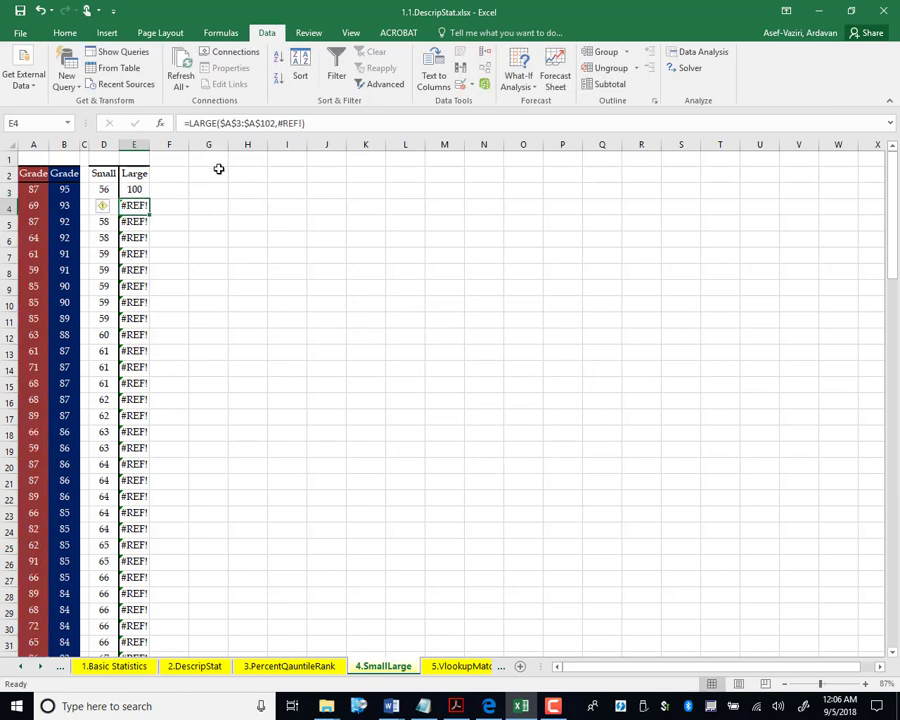
{"action": "left_click", "coordinate": [138, 189]}
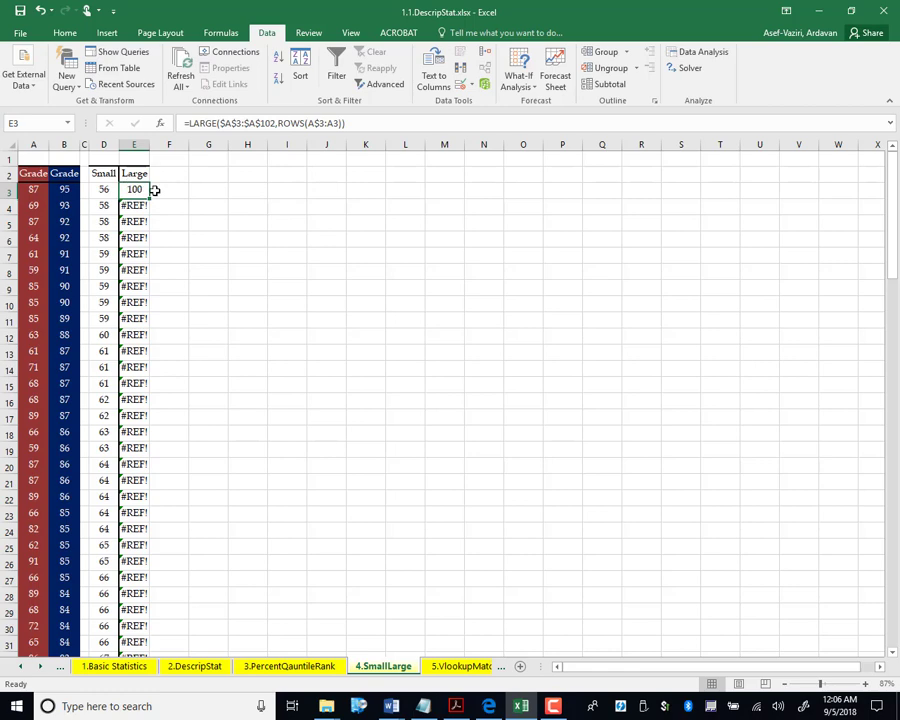
{"action": "double_click", "coordinate": [148, 198]}
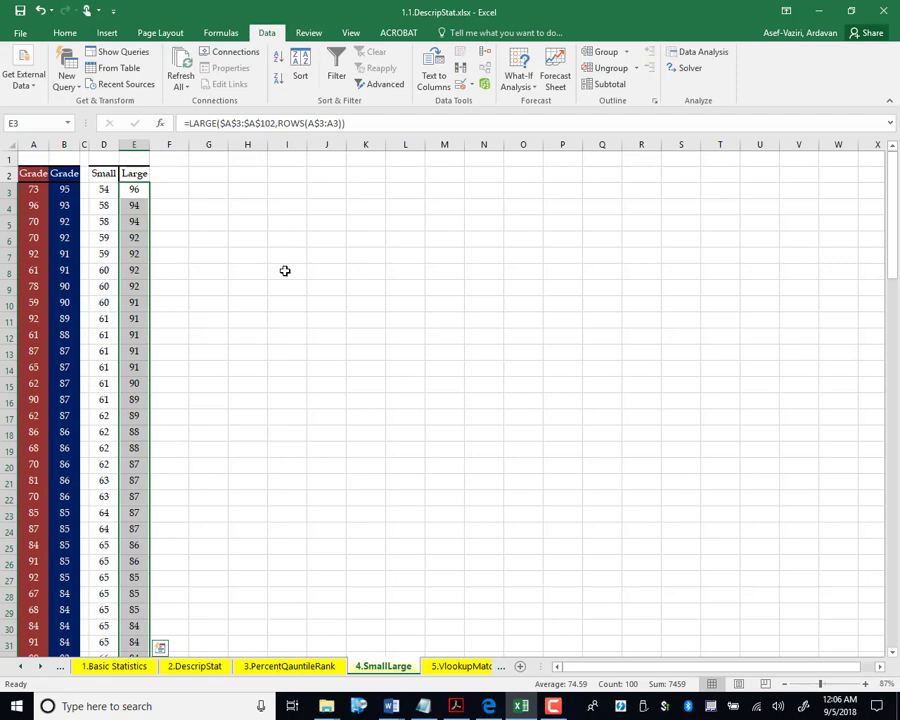
Start a formula in G4 with ROWS($G$4:G4), anchoring only the first reference as absolute.
{"action": "left_click", "coordinate": [210, 206]}
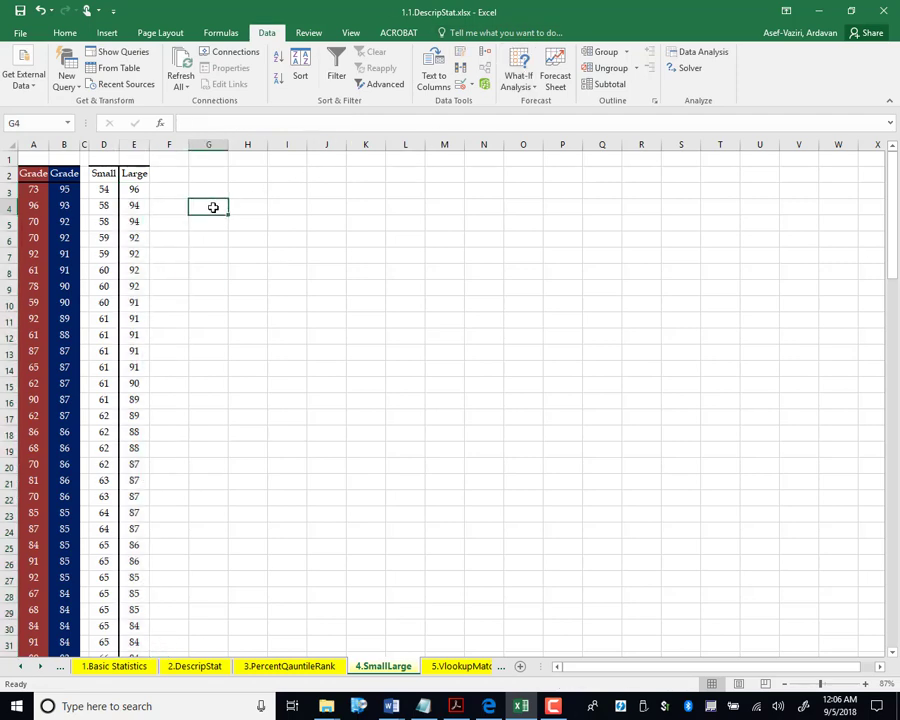
{"action": "type", "text": "="}
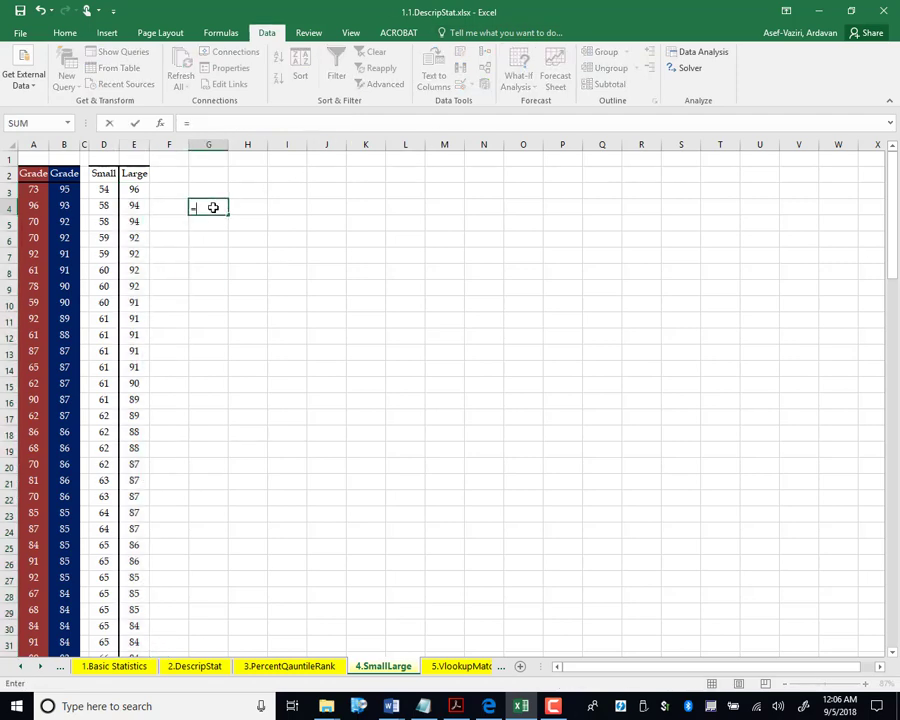
{"action": "type", "text": "ro"}
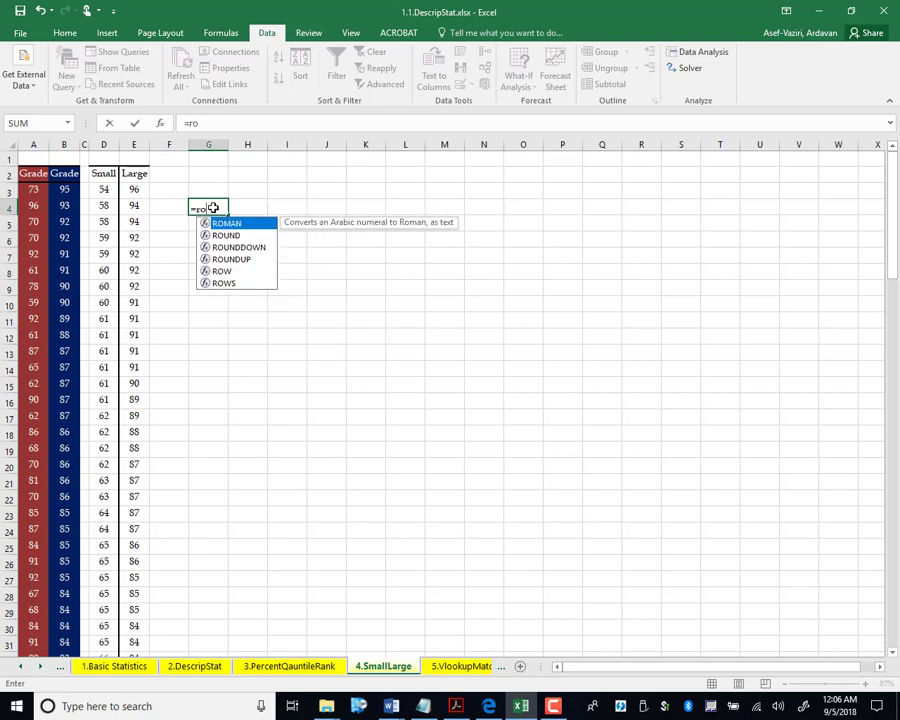
{"action": "type", "text": "ws("}
{"action": "left_click", "coordinate": [213, 207]}
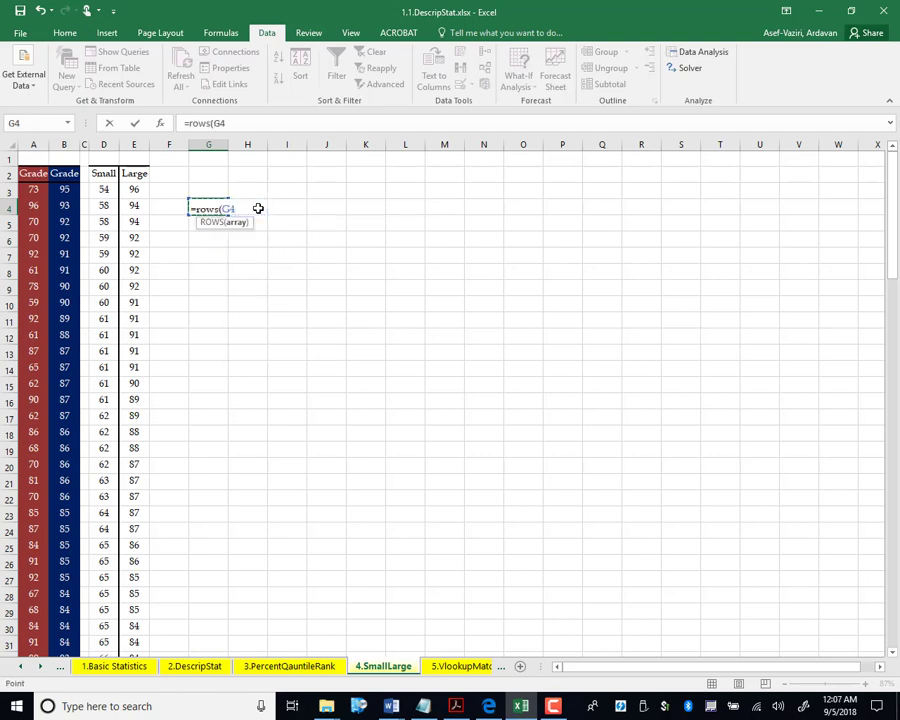
{"action": "key", "text": "F8"}
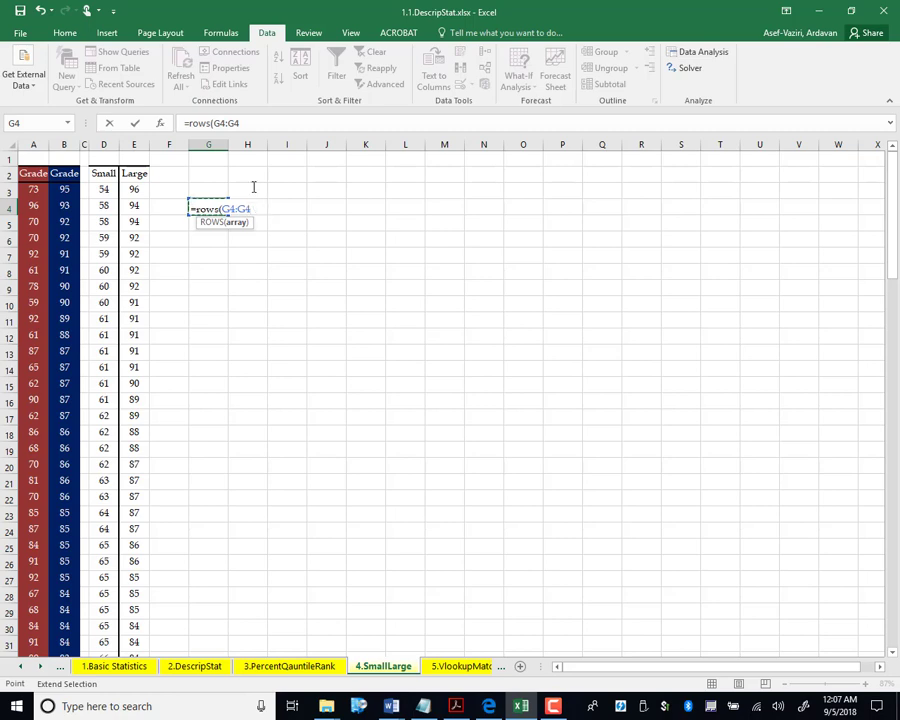
{"action": "left_click_drag", "start_coordinate": [250, 208], "coordinate": [233, 208]}
{"action": "left_click", "coordinate": [228, 208]}
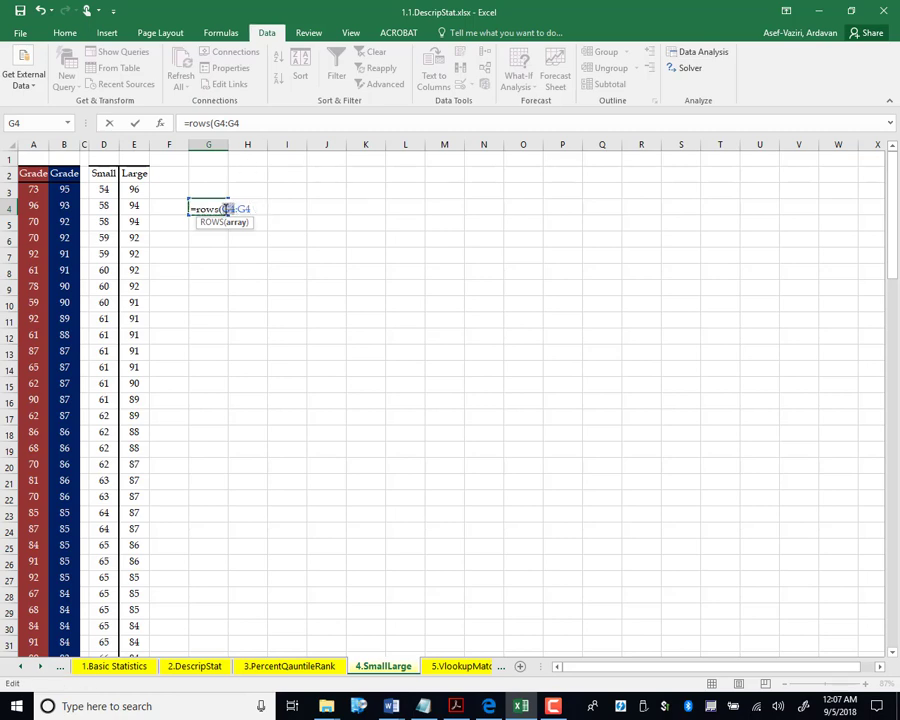
{"action": "double_click", "coordinate": [227, 208]}
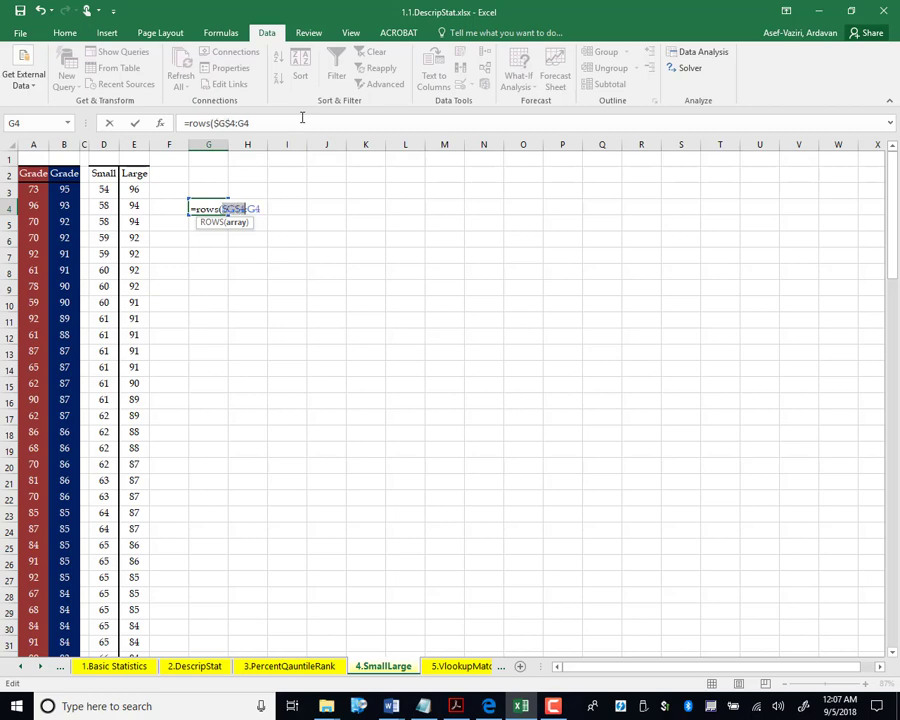
{"action": "key", "text": "F4"}
{"action": "type", "text": ")"}
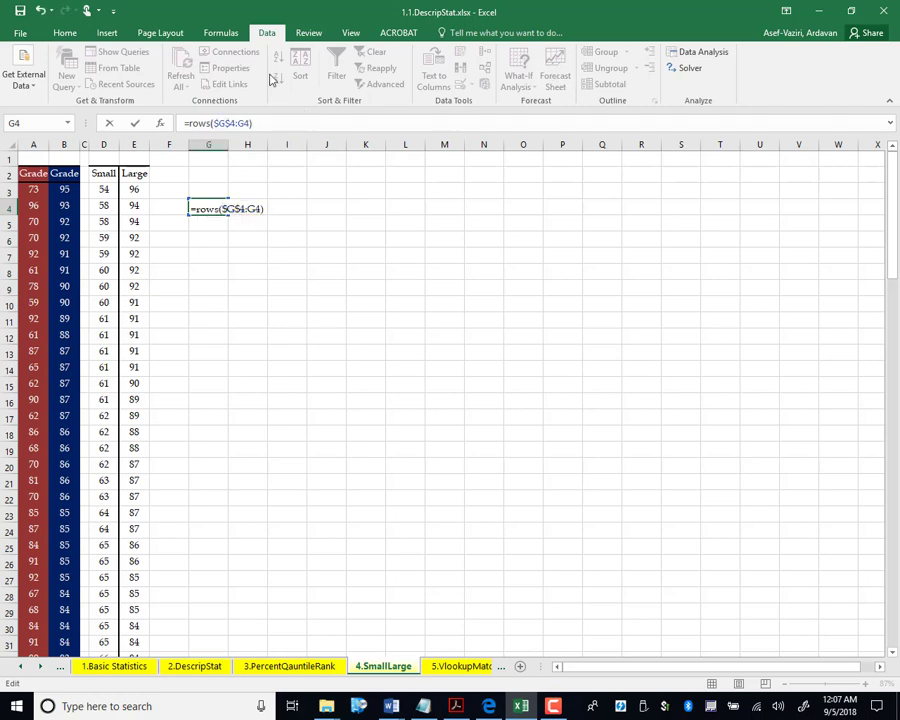
Append a joined ", " separator and a copy of the ROWS($G$4:G4) expression to the formula in G4.
{"action": "type", "text": "&\","}
{"action": "type", "text": "&"}
{"action": "left_click_drag", "start_coordinate": [189, 208], "coordinate": [265, 207]}
{"action": "right_click", "coordinate": [250, 209]}
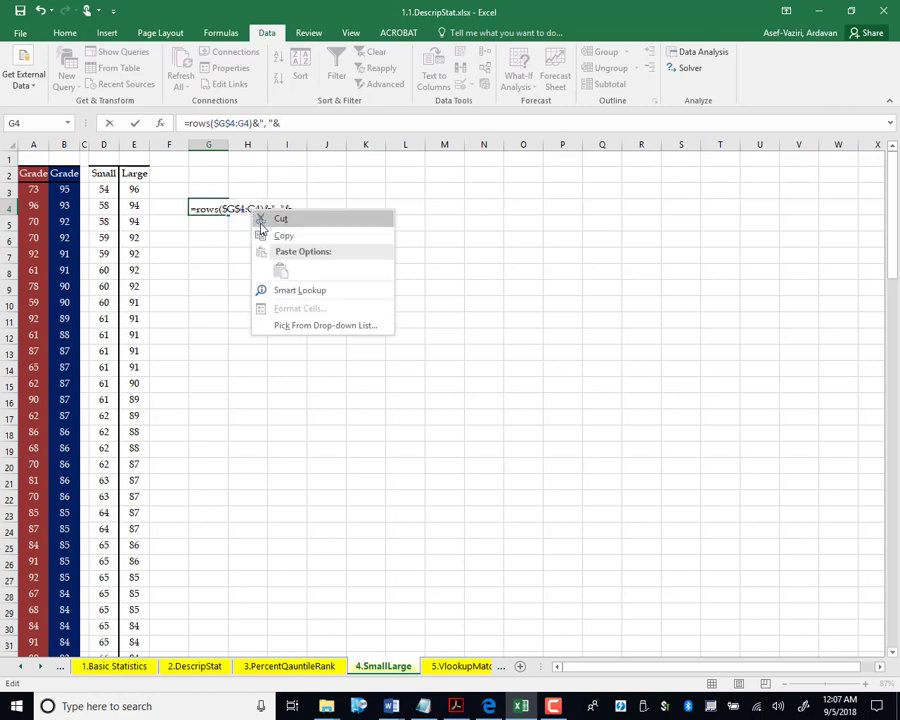
{"action": "left_click", "coordinate": [257, 233]}
{"action": "left_click", "coordinate": [298, 206]}
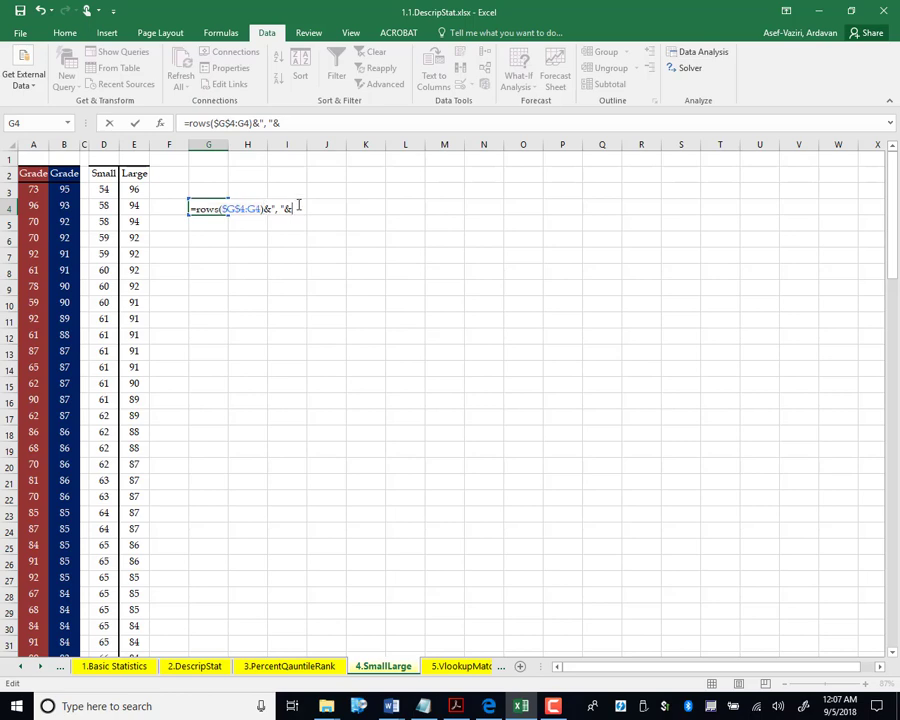
{"action": "key", "text": "ctrl+v"}
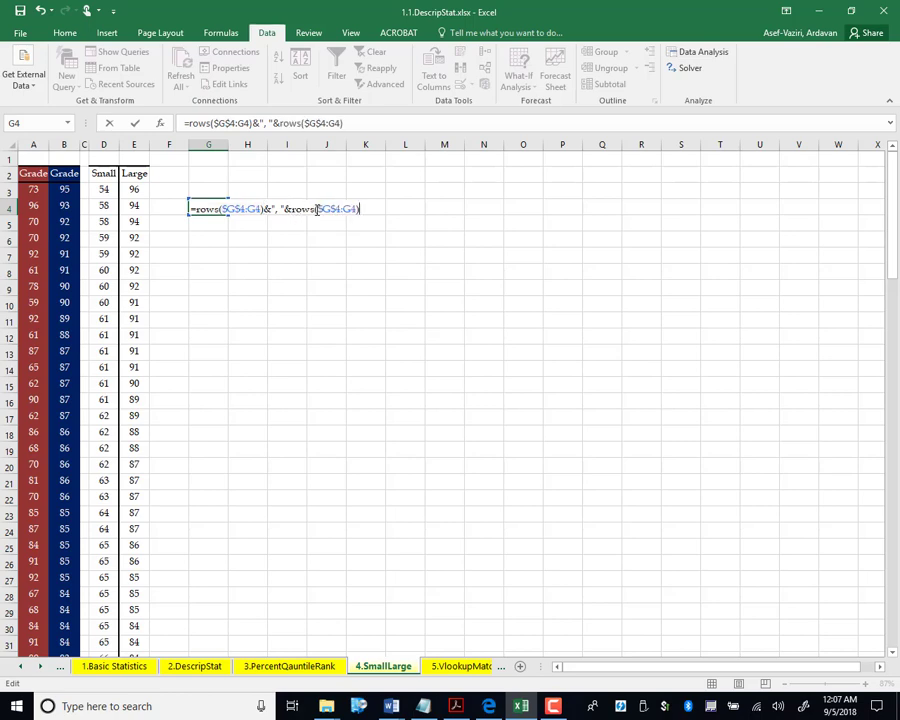
Change the second ROWS function in G4 to COLUMNS and fill the finished formula over the block G4:Q9.
{"action": "left_click", "coordinate": [312, 209]}
{"action": "key", "text": "BackSpace"}
{"action": "key", "text": "BackSpace"}
{"action": "key", "text": "BackSpace"}
{"action": "type", "text": "column"}
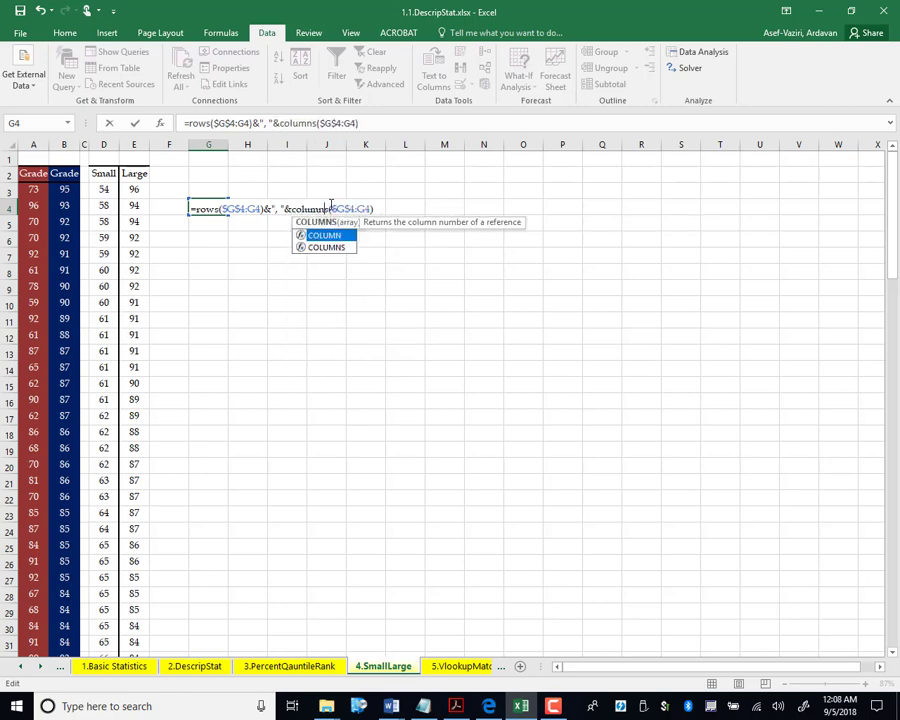
{"action": "type", "text": "s"}
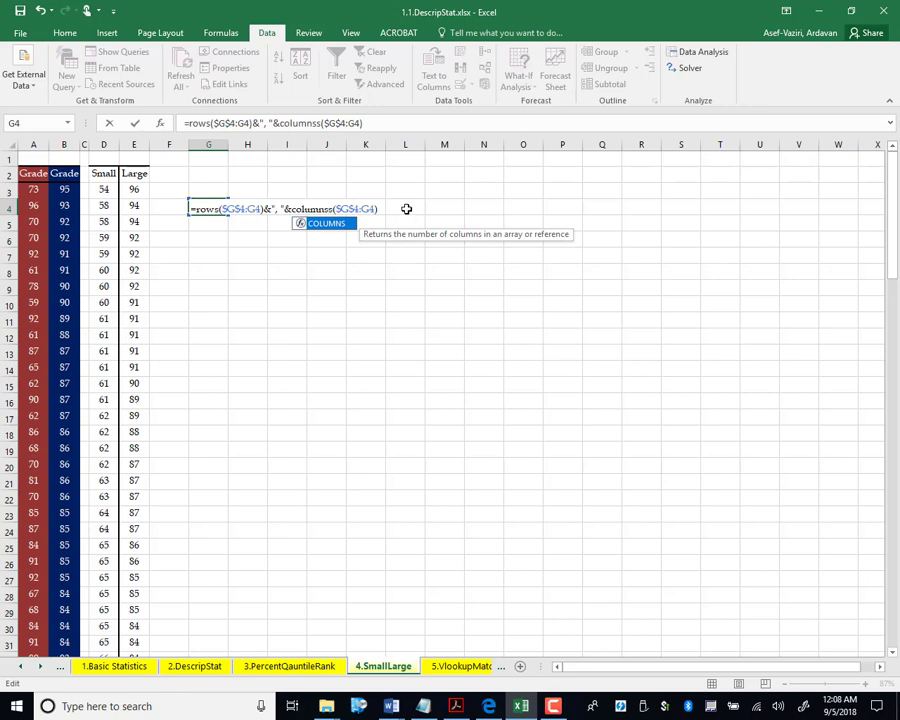
{"action": "key", "text": "BackSpace"}
{"action": "key", "text": "Return"}
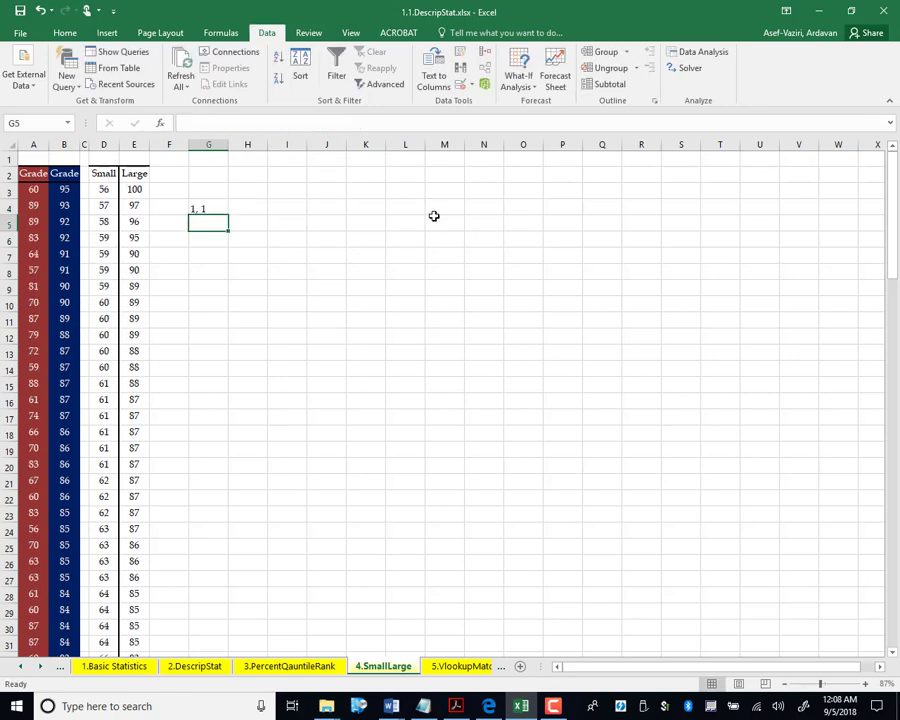
{"action": "left_click", "coordinate": [217, 210]}
{"action": "left_click_drag", "start_coordinate": [229, 216], "coordinate": [620, 347]}
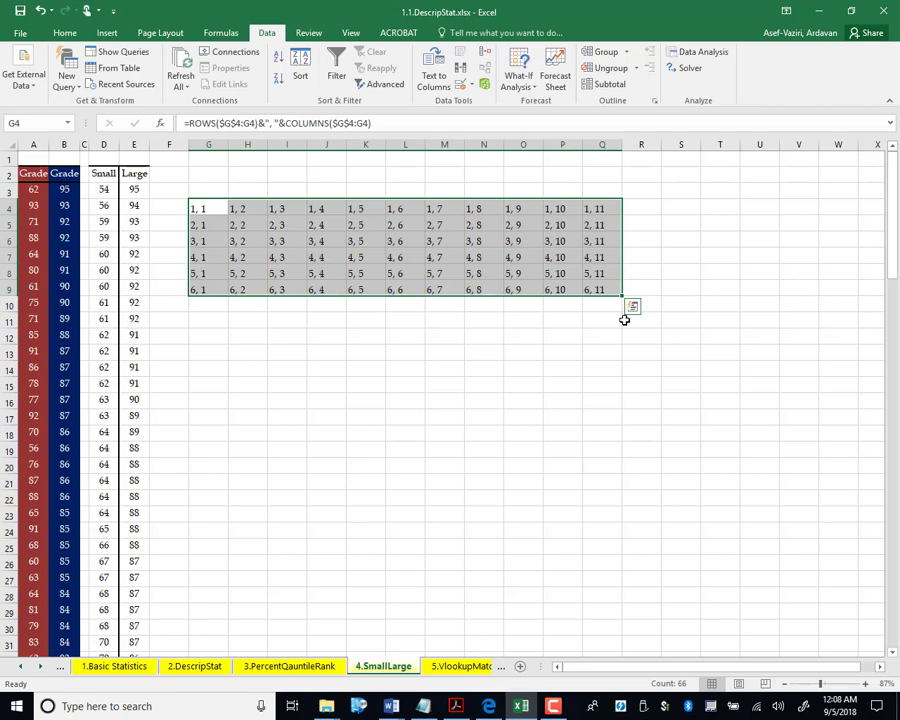
Replace the comma separator in G4's formula with multiplication, making it =ROWS($G$4:G4)*COLUMNS($G$4:G4).
{"action": "left_click", "coordinate": [211, 205]}
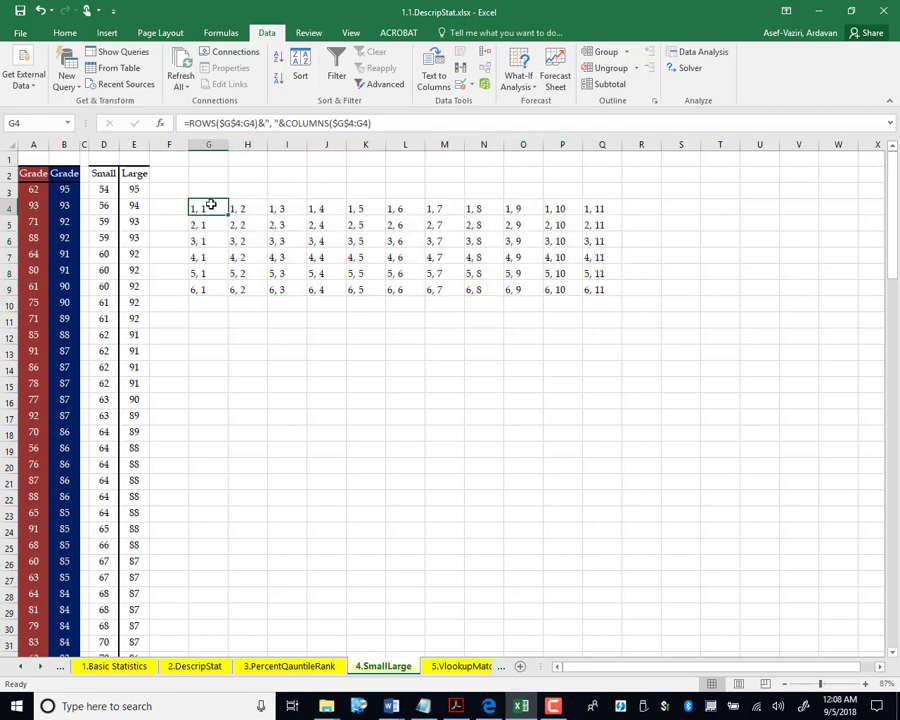
{"action": "left_click", "coordinate": [283, 124]}
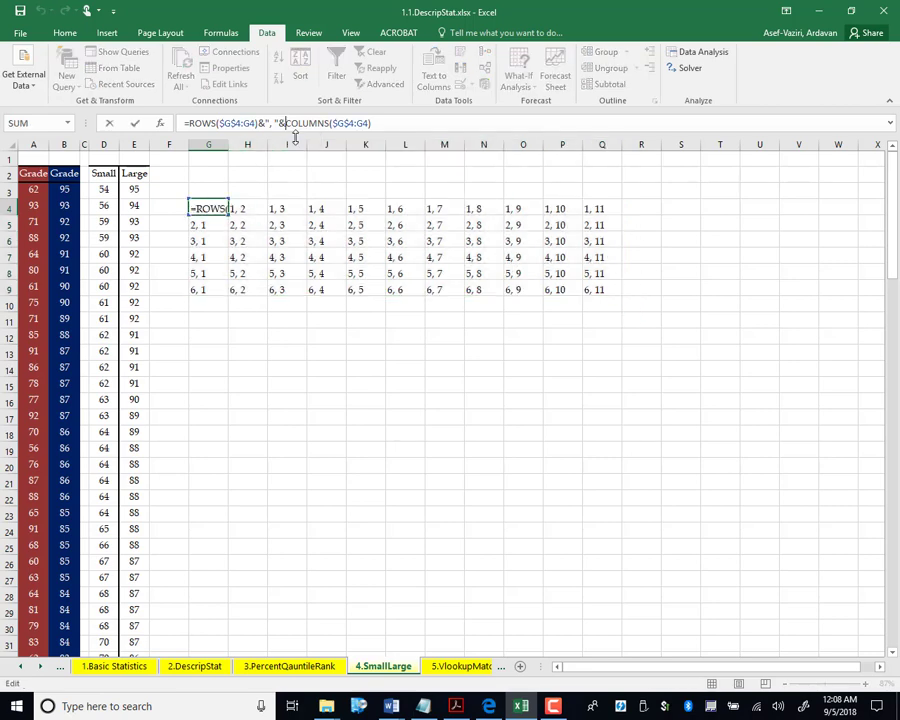
{"action": "key", "text": "BackSpace"}
{"action": "key", "text": "BackSpace"}
{"action": "key", "text": "BackSpace"}
{"action": "key", "text": "BackSpace"}
{"action": "key", "text": "BackSpace"}
{"action": "key", "text": "BackSpace"}
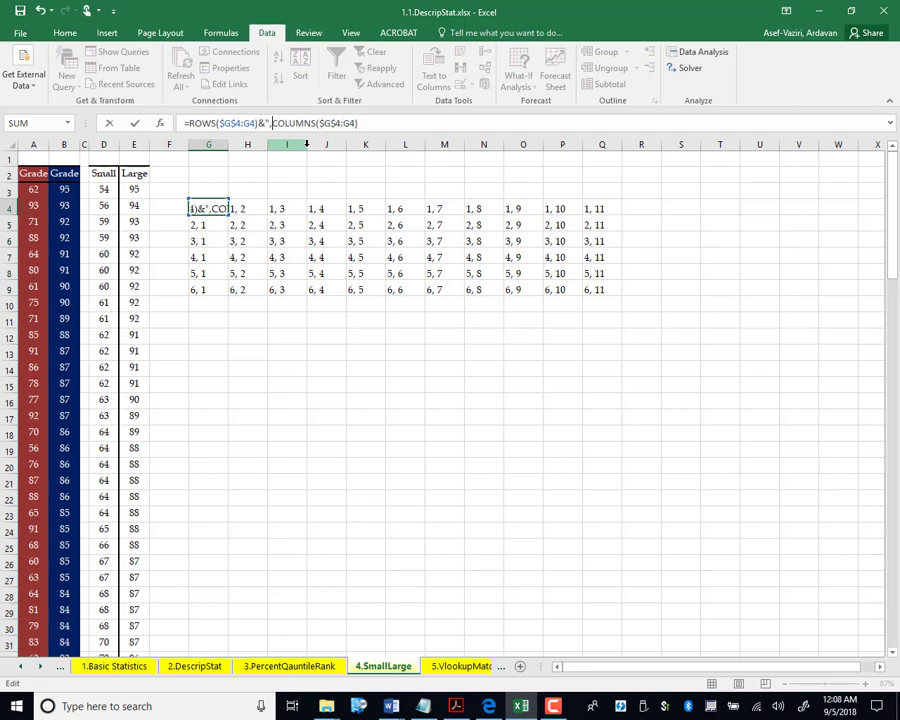
{"action": "type", "text": "*"}
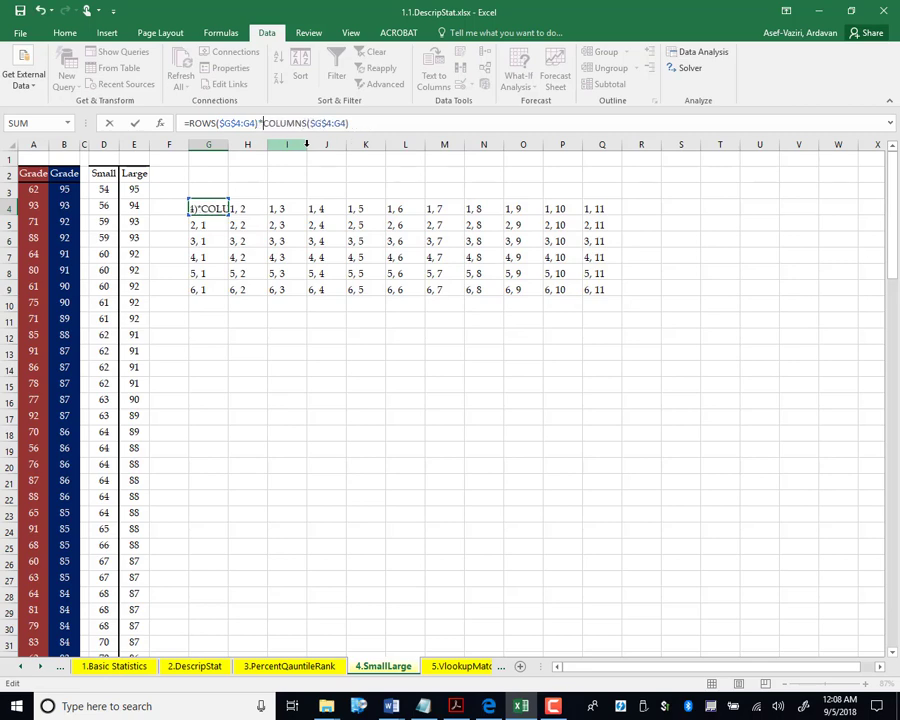
{"action": "key", "text": "Return"}
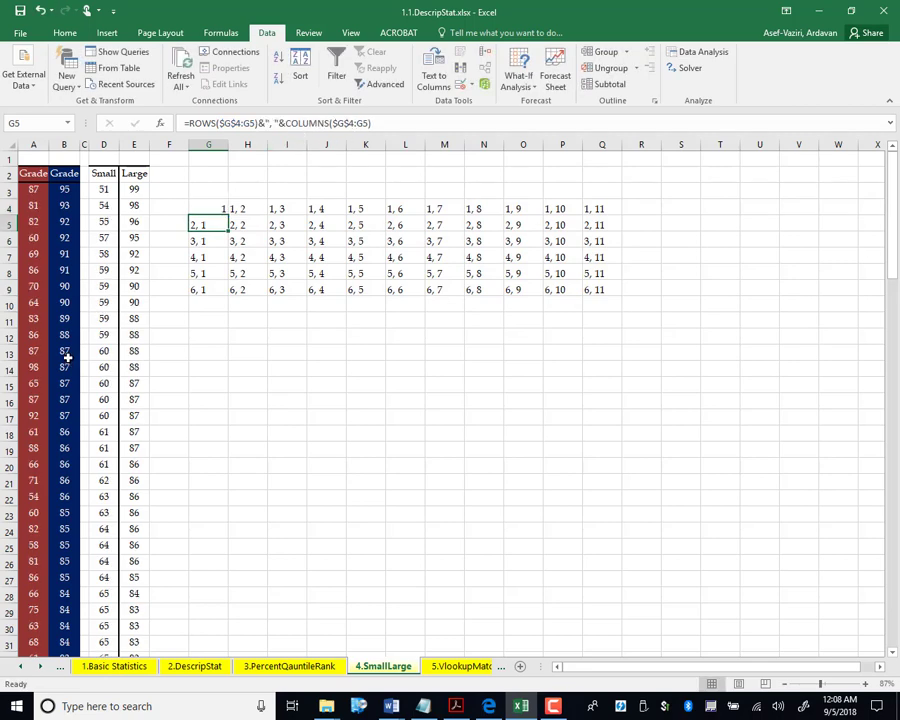
Fill the product formula from G4 across to O4 and clear the leftover entries in columns P and Q.
{"action": "left_click", "coordinate": [211, 208]}
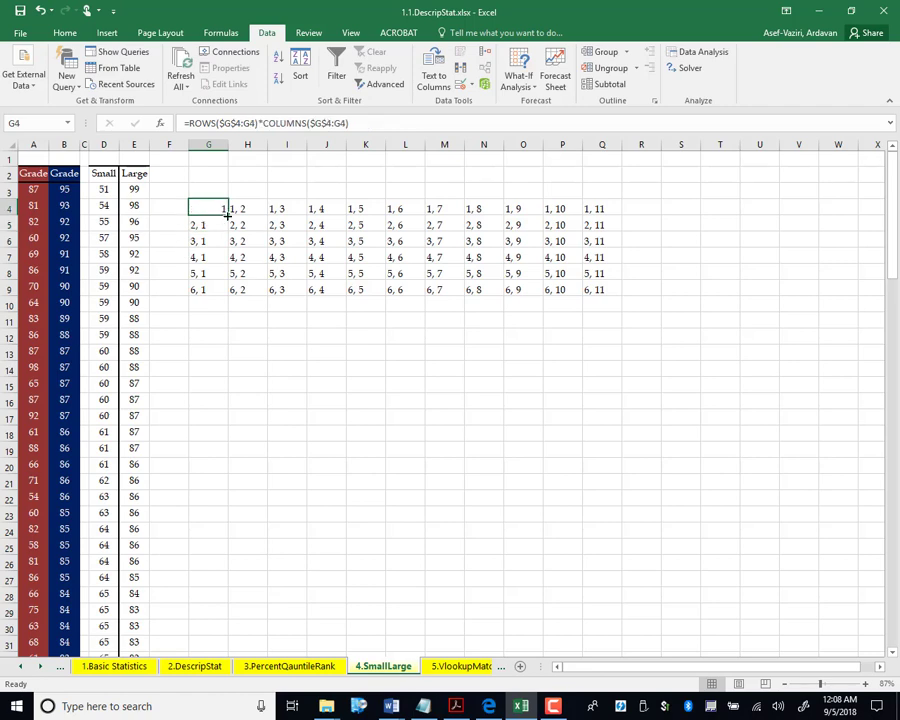
{"action": "left_click_drag", "start_coordinate": [228, 215], "coordinate": [535, 212]}
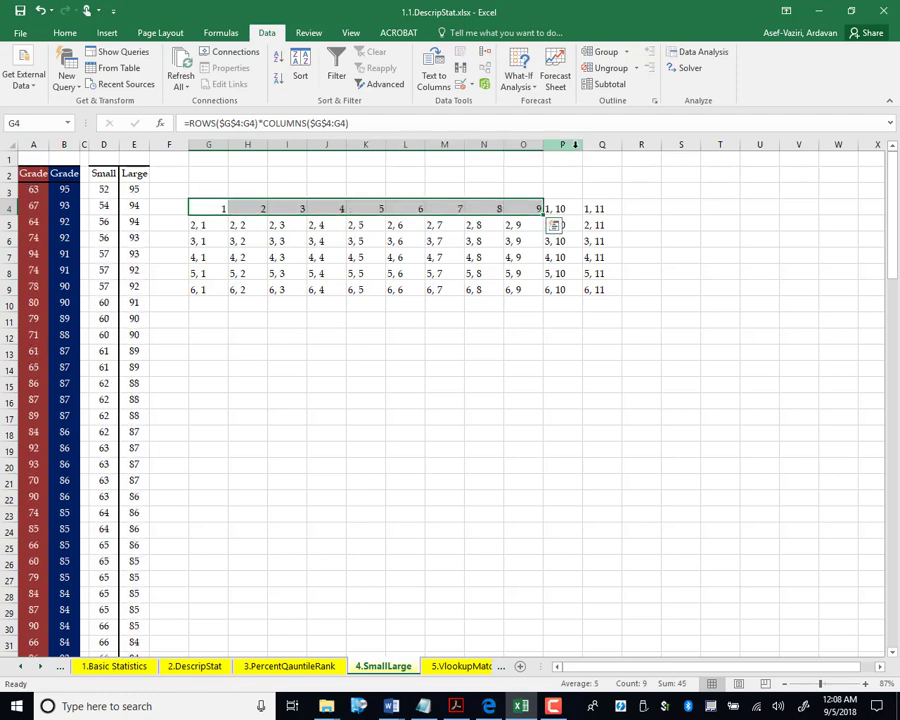
{"action": "left_click_drag", "start_coordinate": [575, 144], "coordinate": [605, 144]}
{"action": "key", "text": "Delete"}
Fill the product formula from G4 over the block G4:O12 to build a 9 by 9 multiplication table.
{"action": "left_click", "coordinate": [226, 213]}
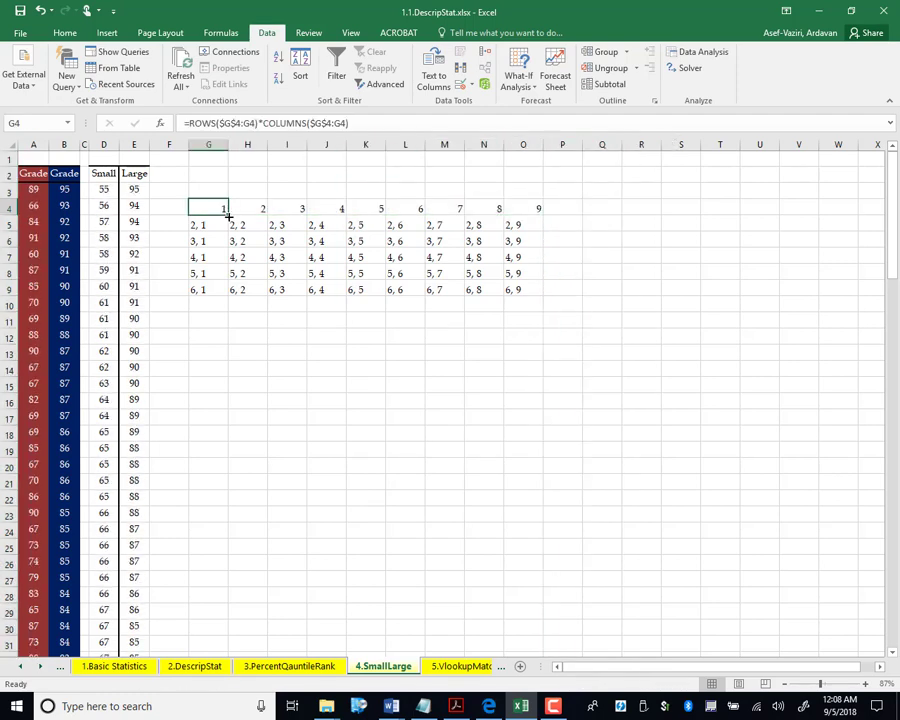
{"action": "left_click_drag", "start_coordinate": [228, 216], "coordinate": [552, 345]}
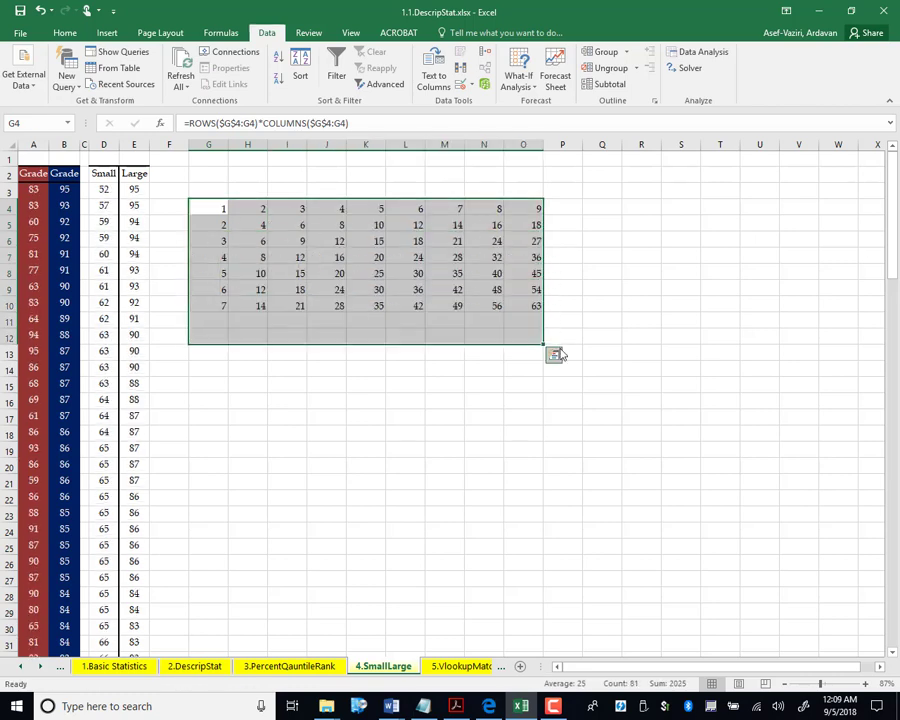
{"action": "left_click", "coordinate": [645, 302]}
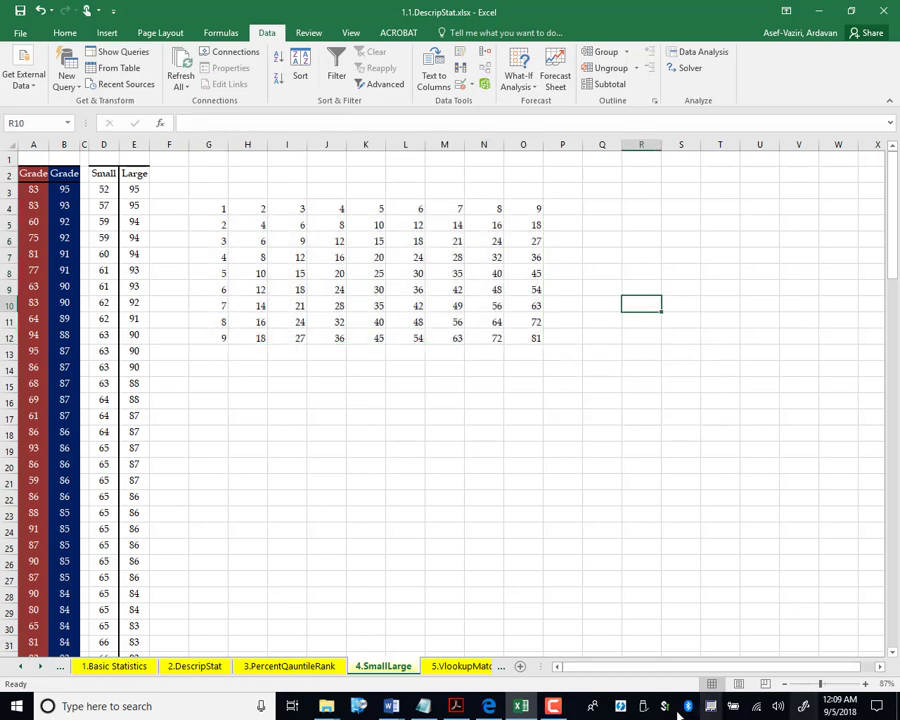